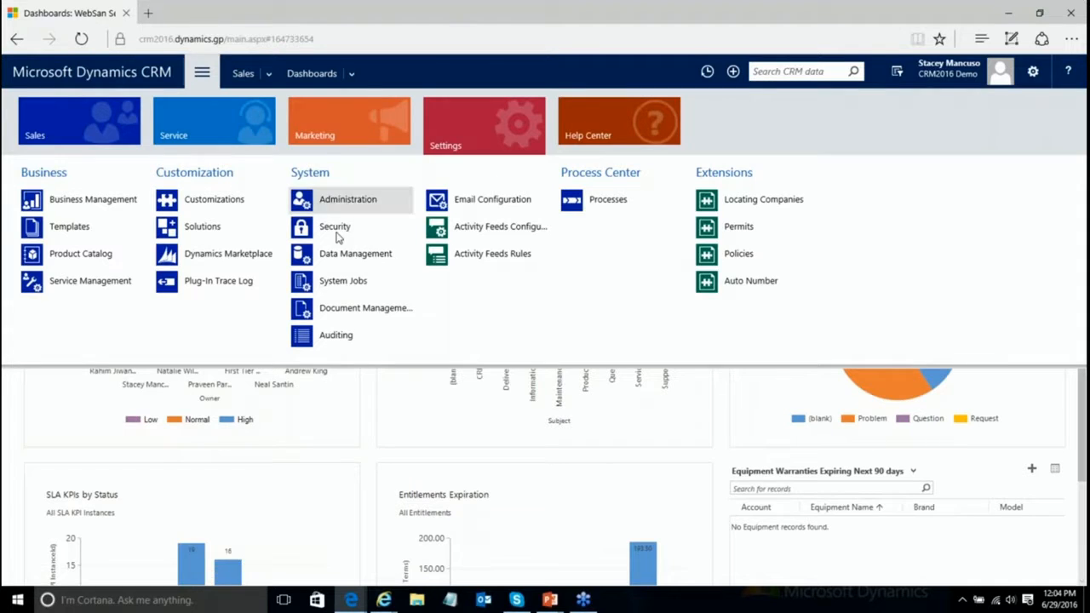
# Step: Go to Security > Business Units and start a new business unit
pyautogui.click(338, 239)
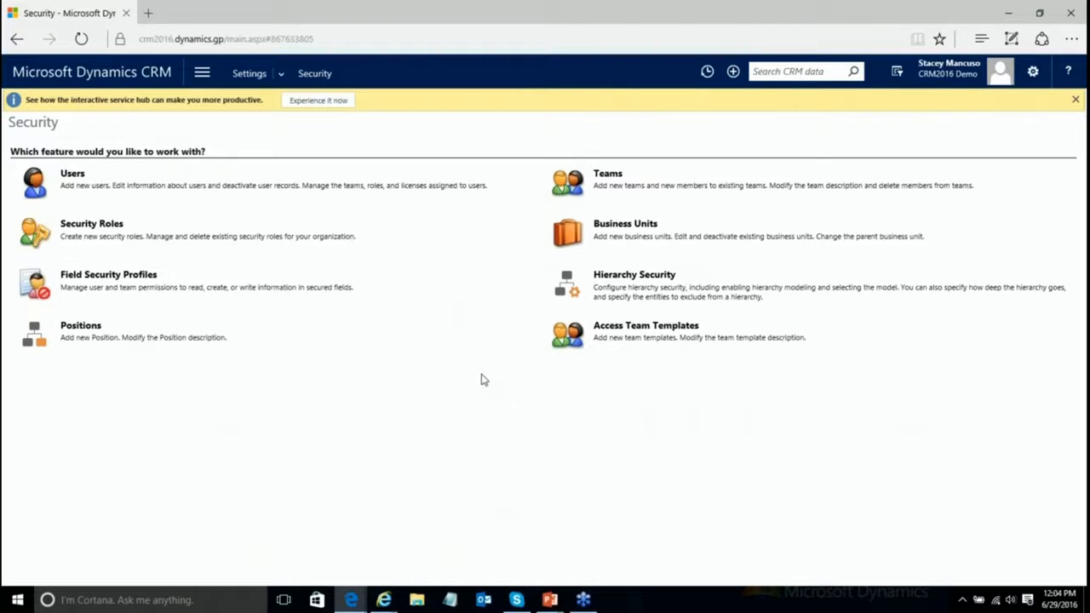
pyautogui.click(630, 228)
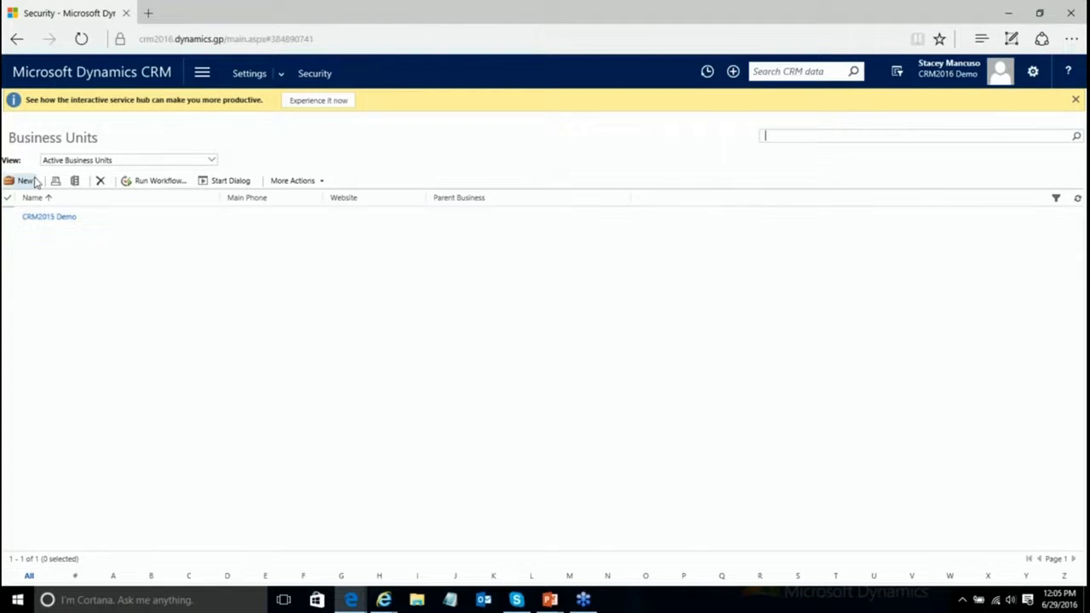
pyautogui.click(24, 181)
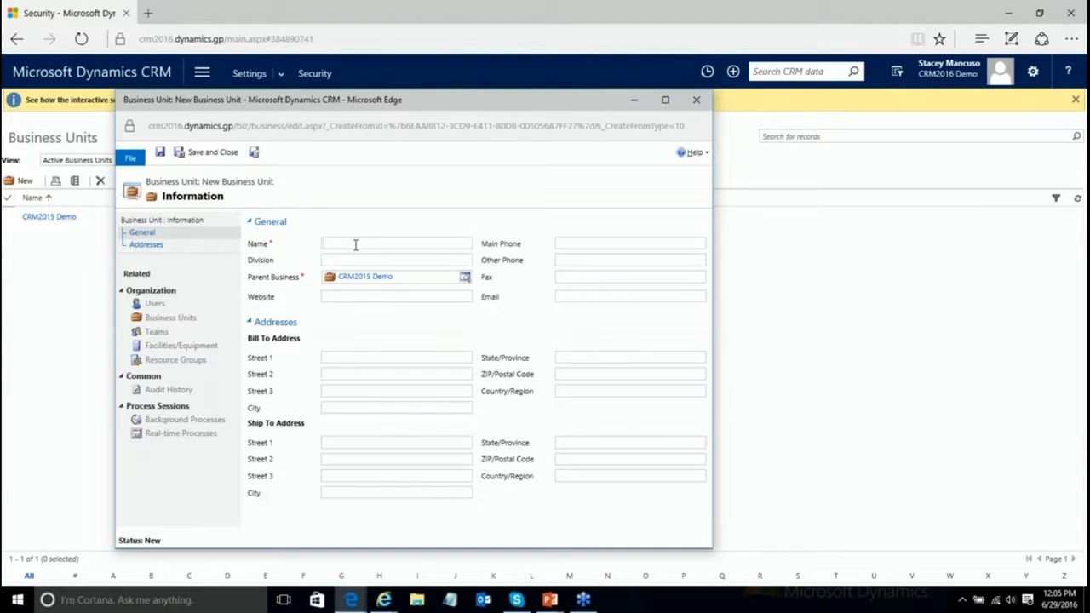
# Step: Create business unit USA, then Colorado with USA as its parent business
pyautogui.write('USA')
pyautogui.click(255, 154)
pyautogui.write('Colorado')
pyautogui.press('Tab')
pyautogui.press('Tab')
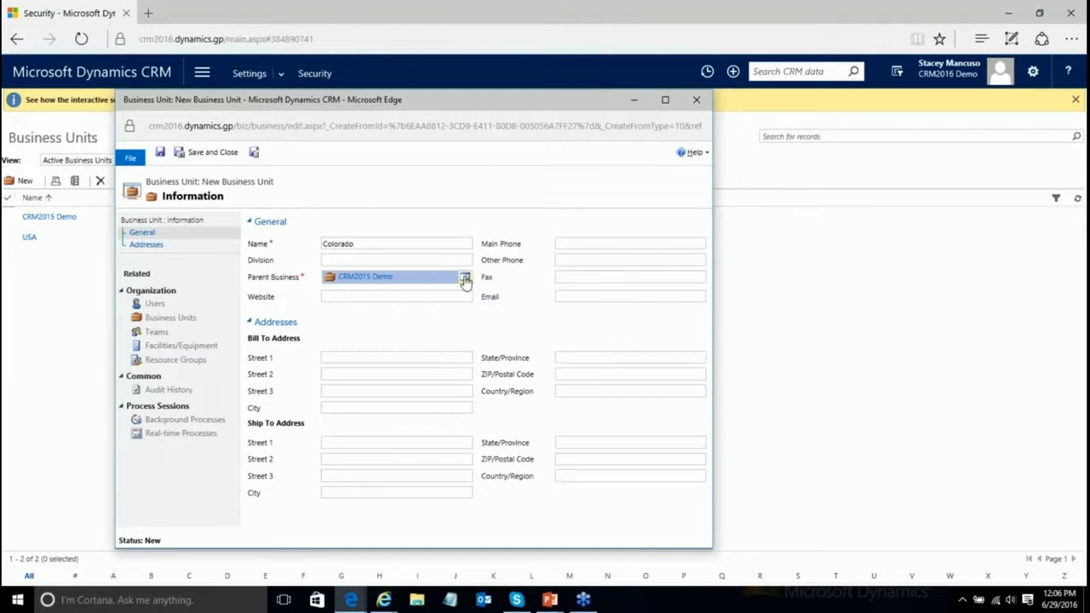
pyautogui.click(465, 279)
pyautogui.click(383, 315)
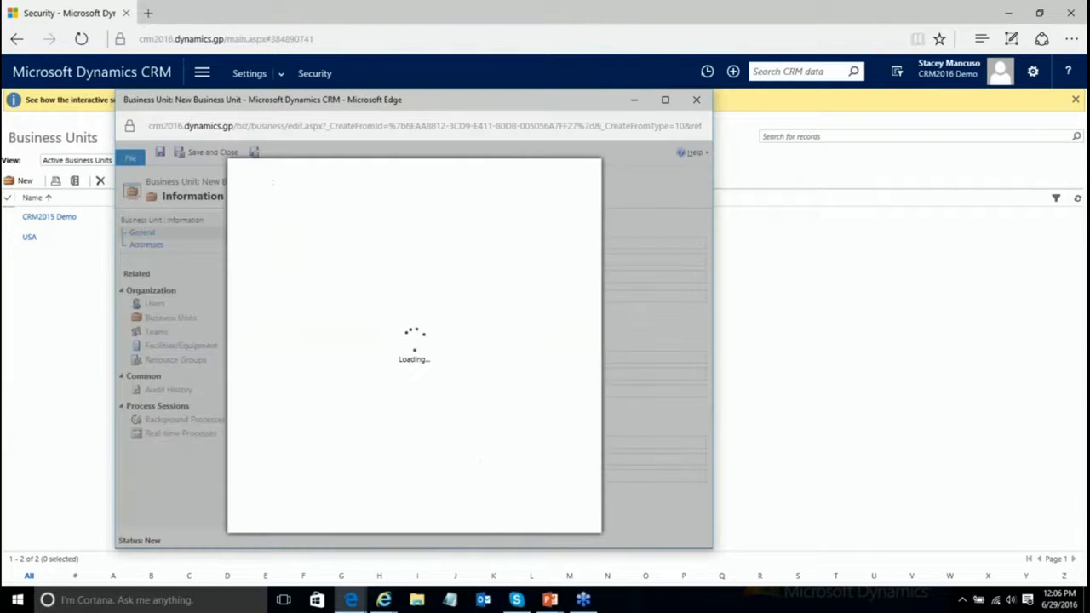
pyautogui.click(425, 518)
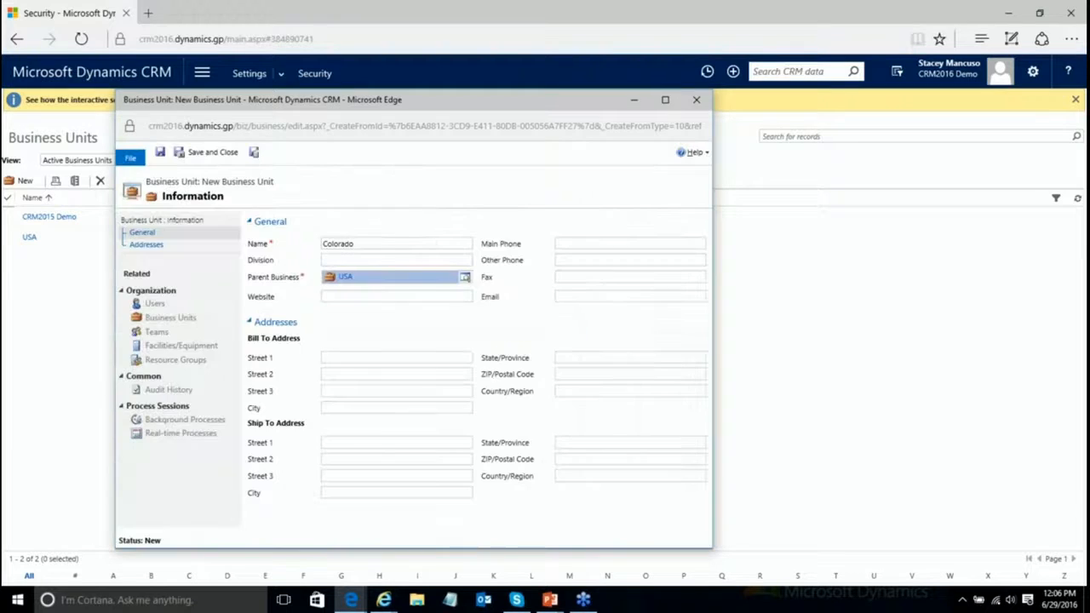
pyautogui.click(255, 153)
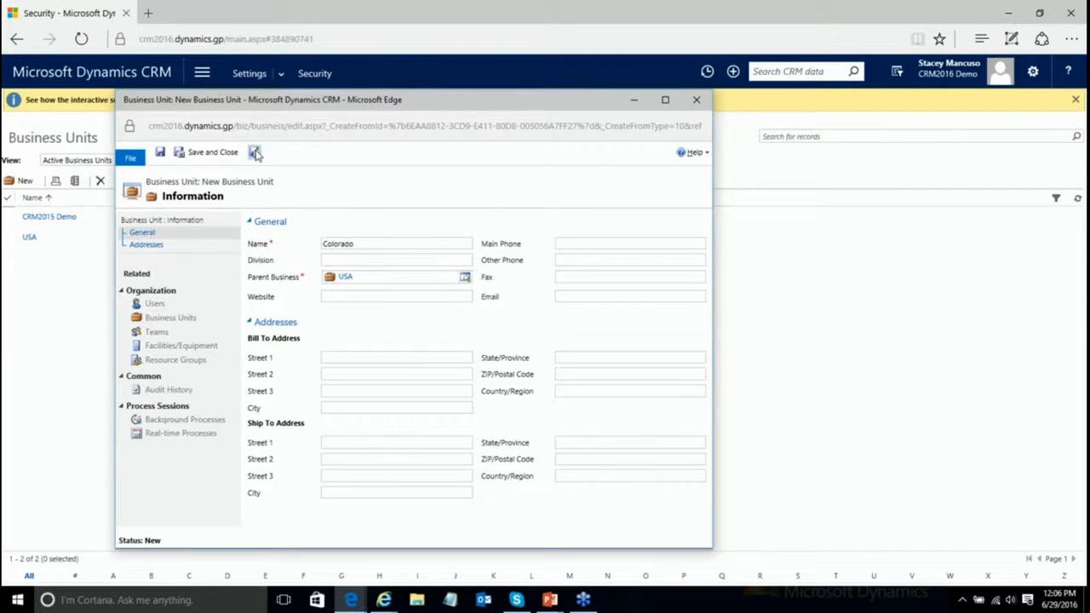
# Step: Create business unit Canada, then Ontario with Canada as parent, and close the form
pyautogui.click(366, 247)
pyautogui.write('C')
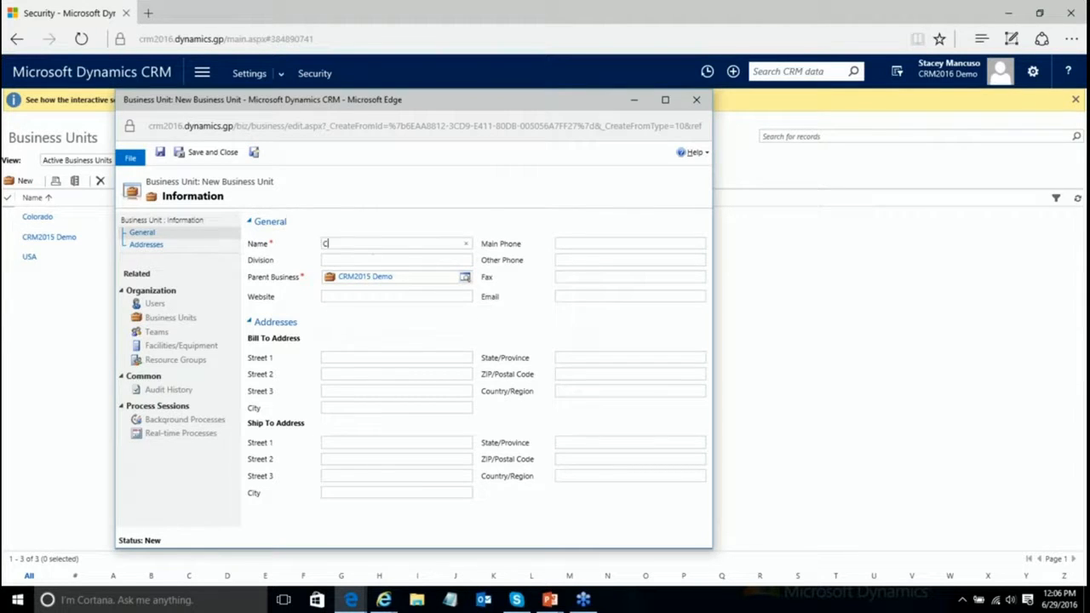
pyautogui.write('anada')
pyautogui.click(254, 155)
pyautogui.click(346, 241)
pyautogui.write('Ontario')
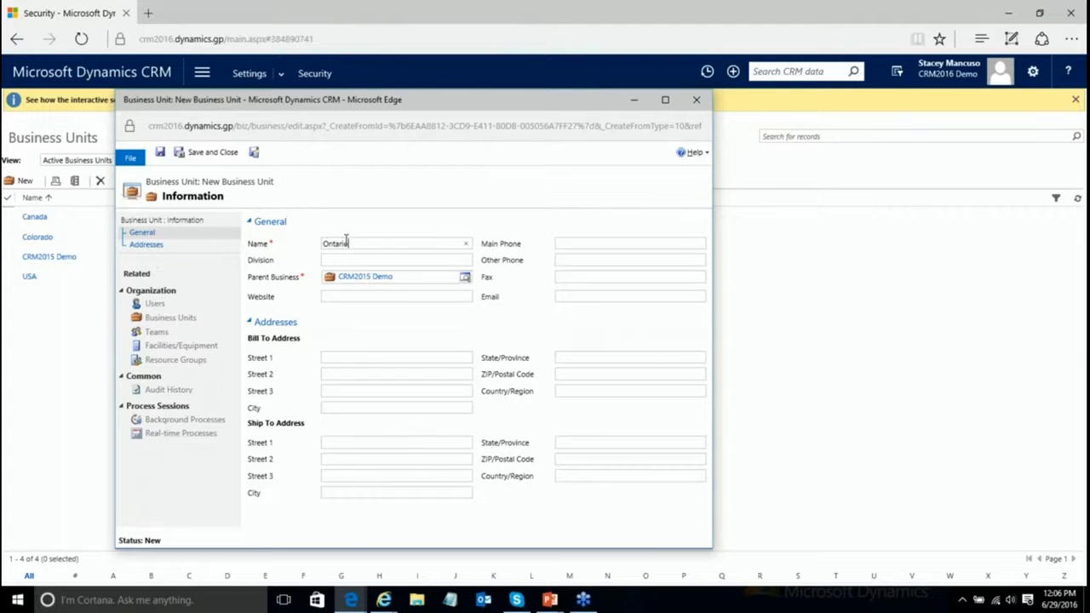
pyautogui.click(465, 279)
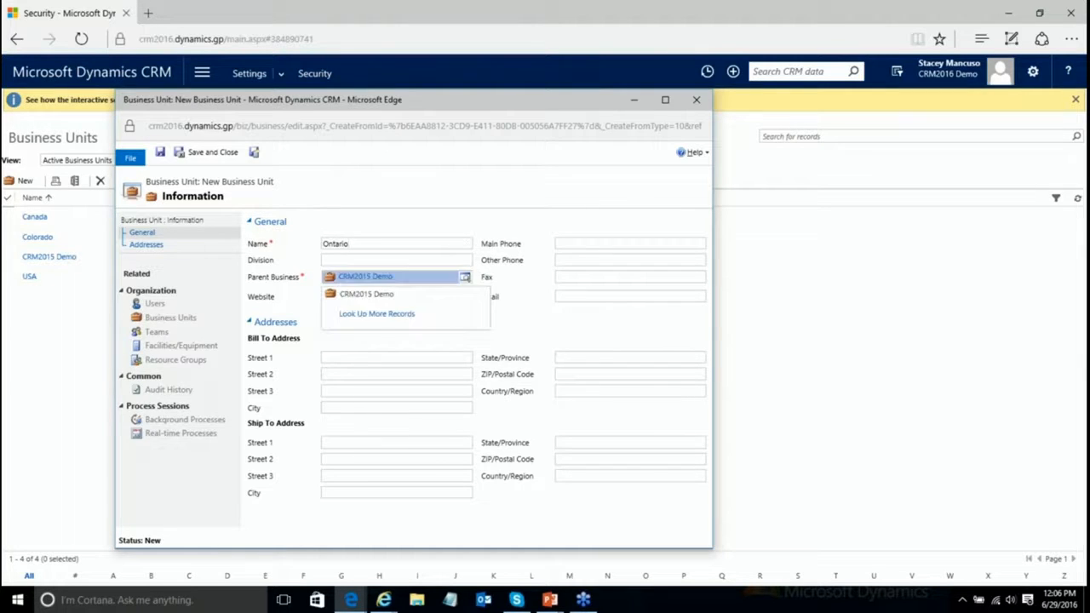
pyautogui.click(425, 321)
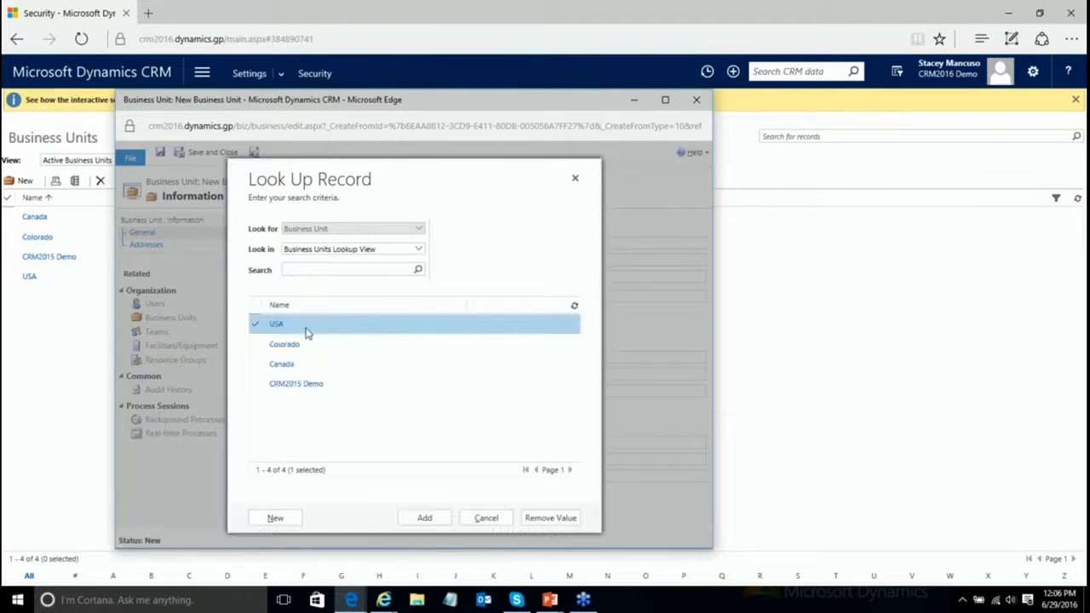
pyautogui.click(266, 365)
pyautogui.click(424, 519)
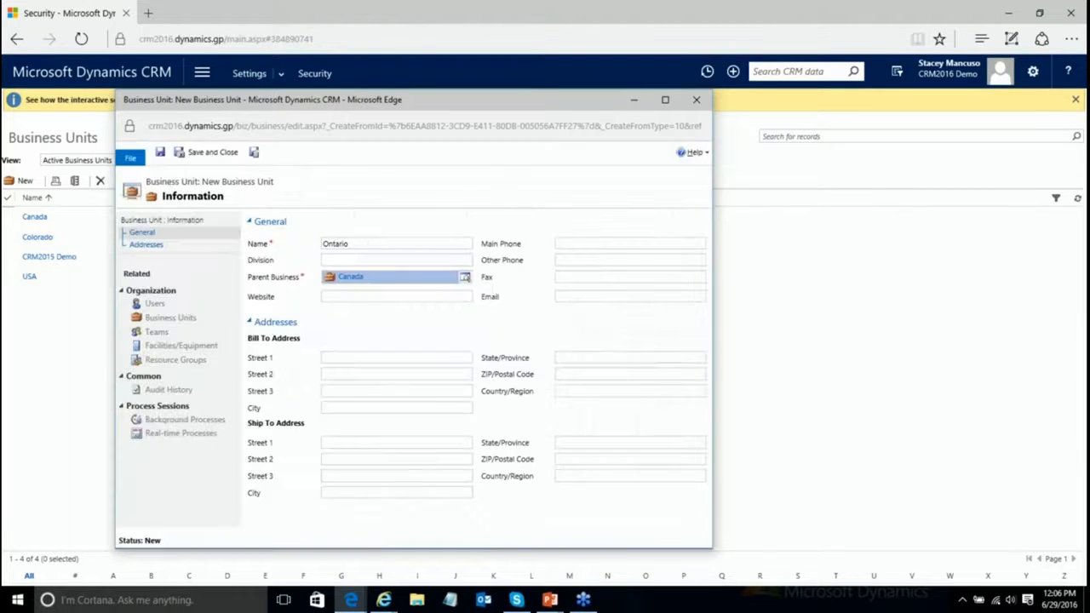
pyautogui.click(204, 155)
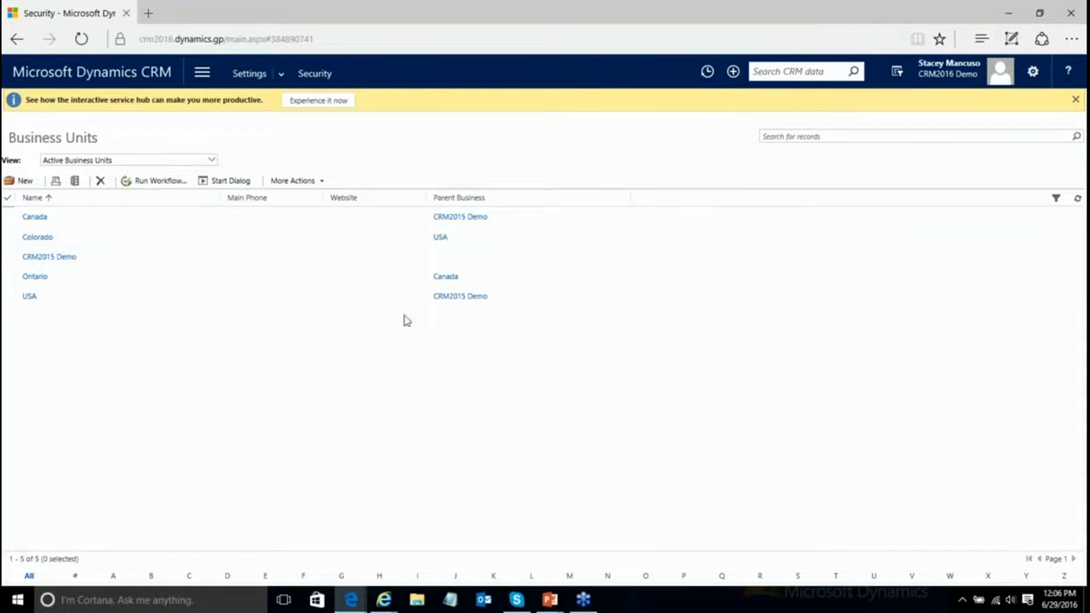
# Step: Sort the business units by Parent Business, then bring the PowerPoint slide show forward
pyautogui.click(479, 201)
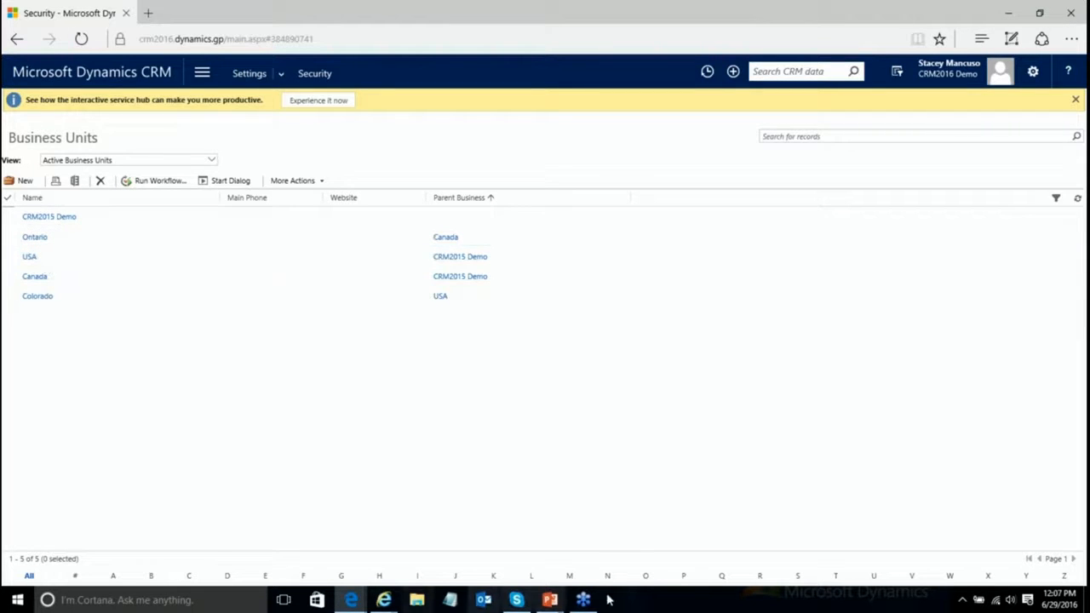
pyautogui.moveTo(554, 604)
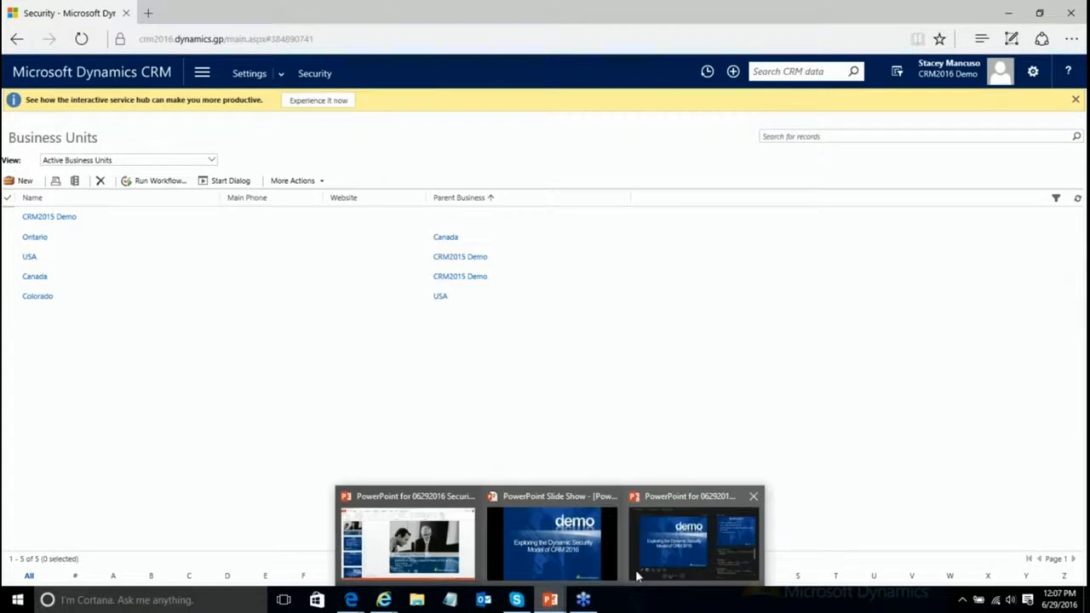
pyautogui.click(596, 571)
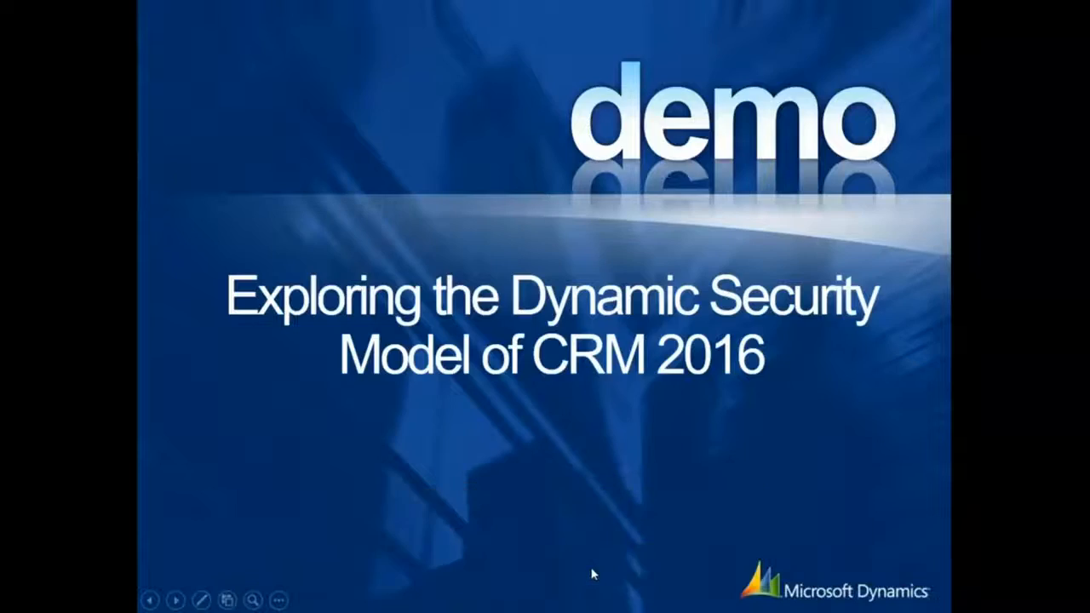
# Step: Advance to the Business Units (BU) slide, then return to the CRM browser
pyautogui.click(175, 600)
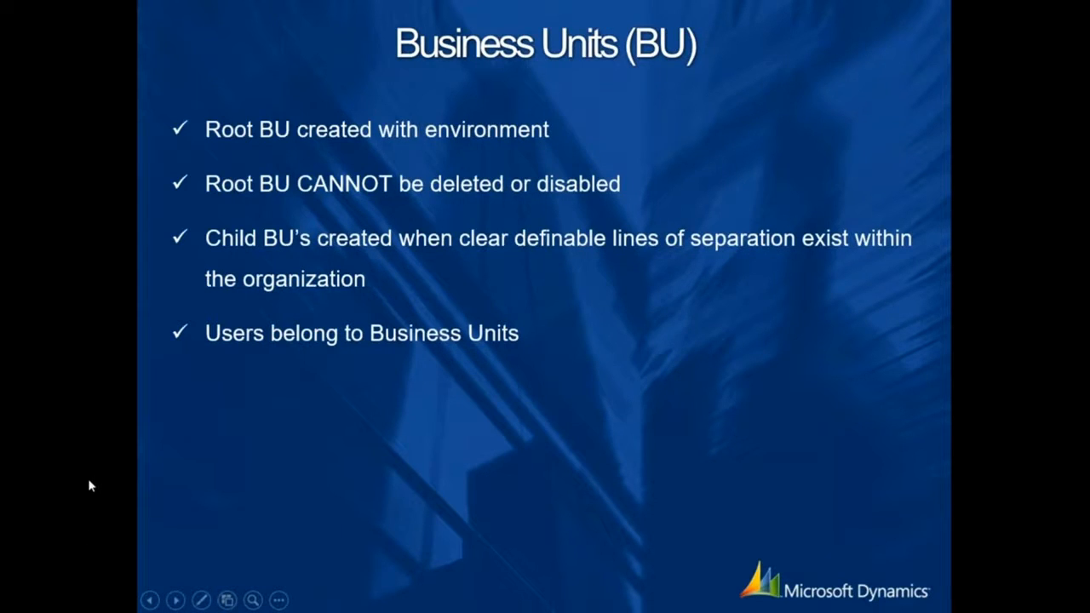
pyautogui.hotkey('alt', 'Tab')
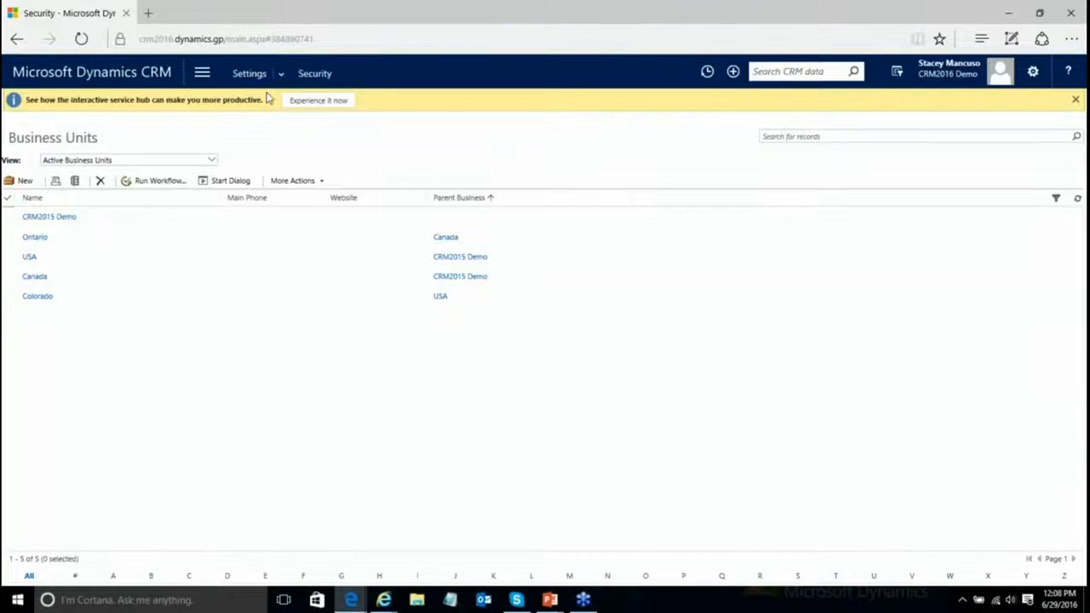
# Step: Open Security > Teams and start a new team from the Local Business Teams list
pyautogui.click(319, 73)
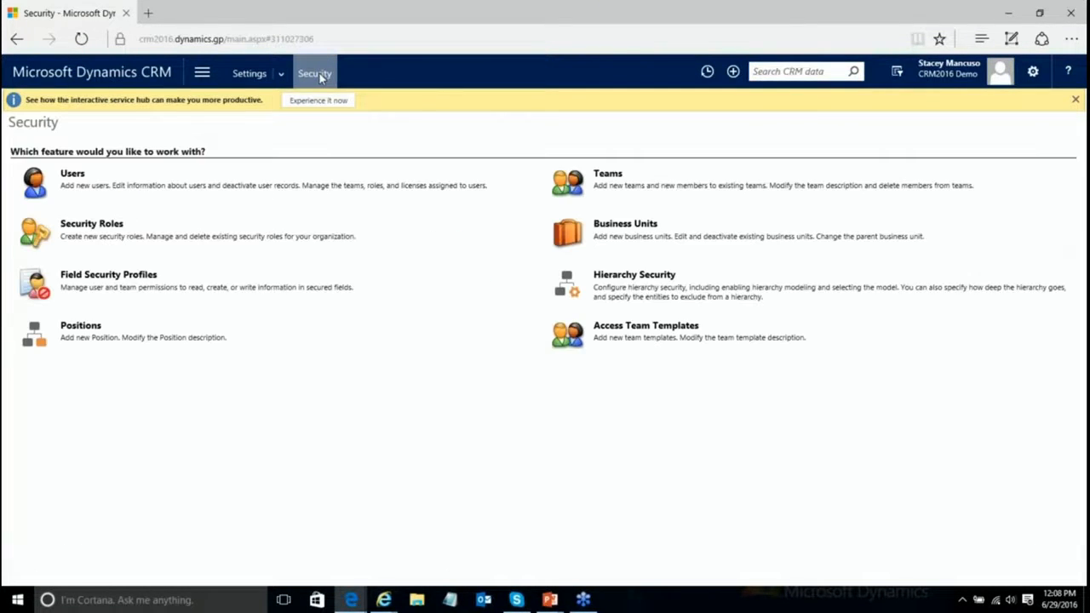
pyautogui.click(604, 174)
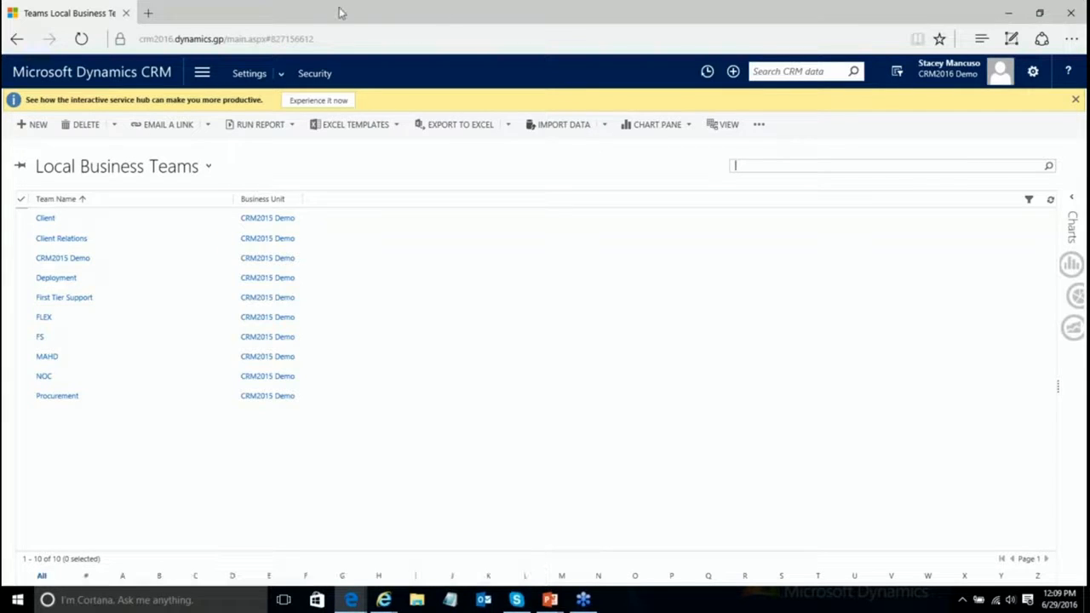
pyautogui.click(315, 74)
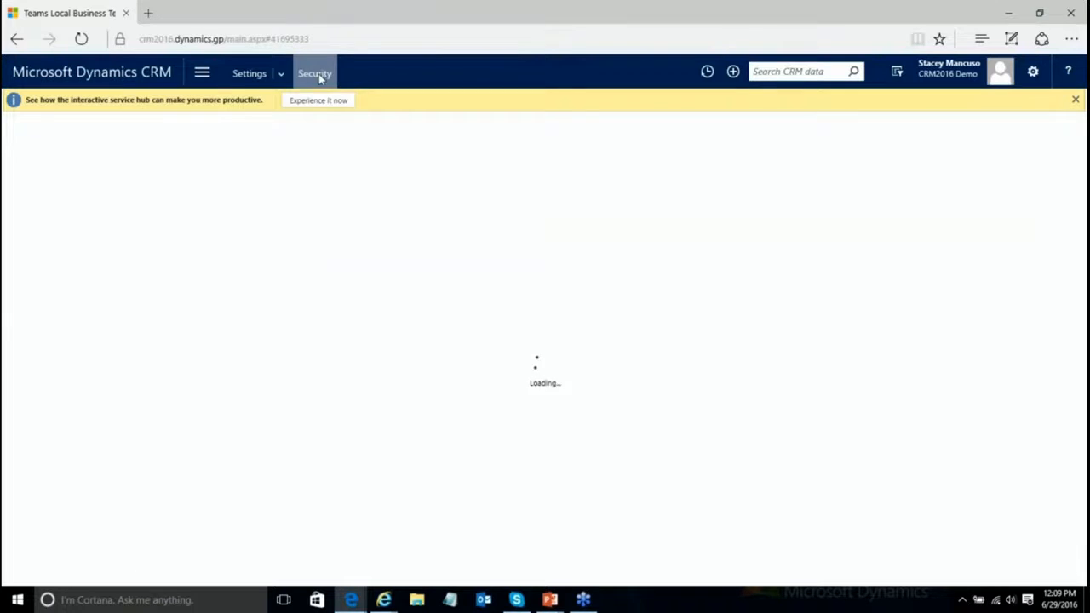
pyautogui.click(605, 173)
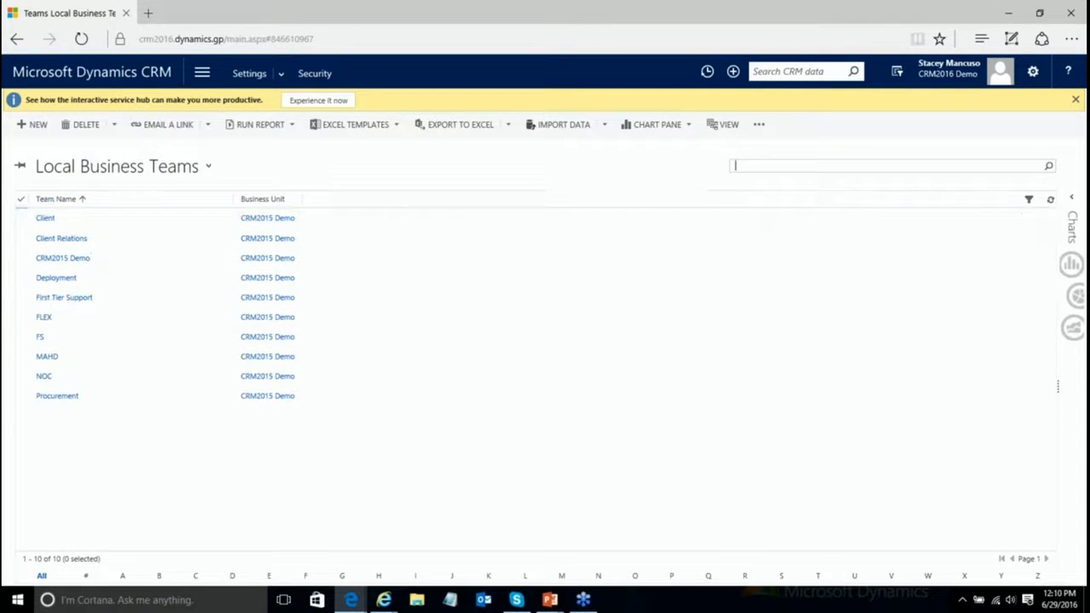
pyautogui.click(34, 133)
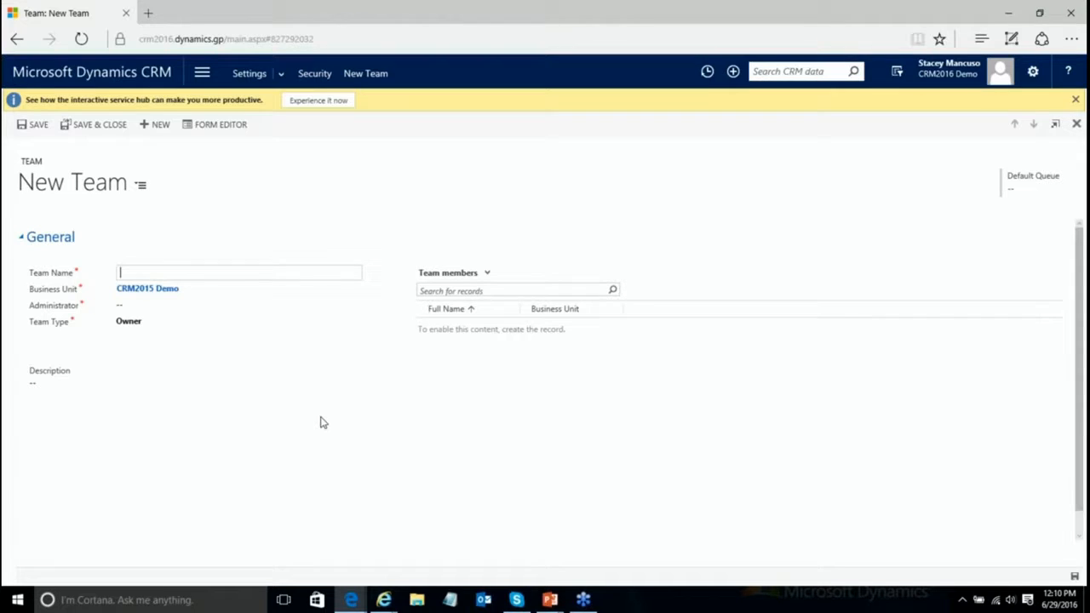
# Step: Name the team 'Demo Team', assign a user as administrator, keep type Owner, and save
pyautogui.write('Demo Team')
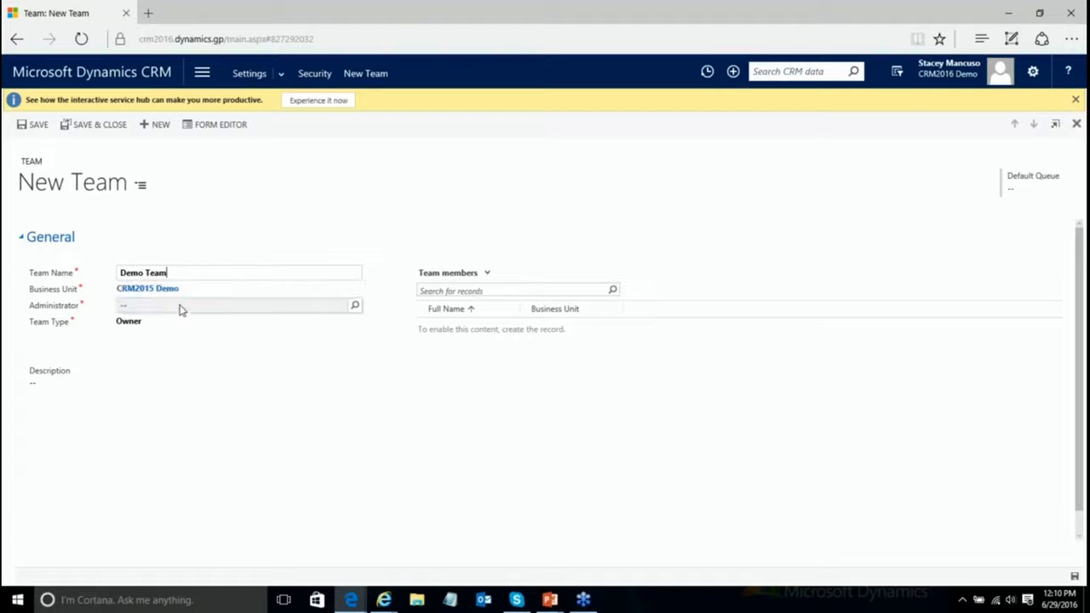
pyautogui.click(143, 305)
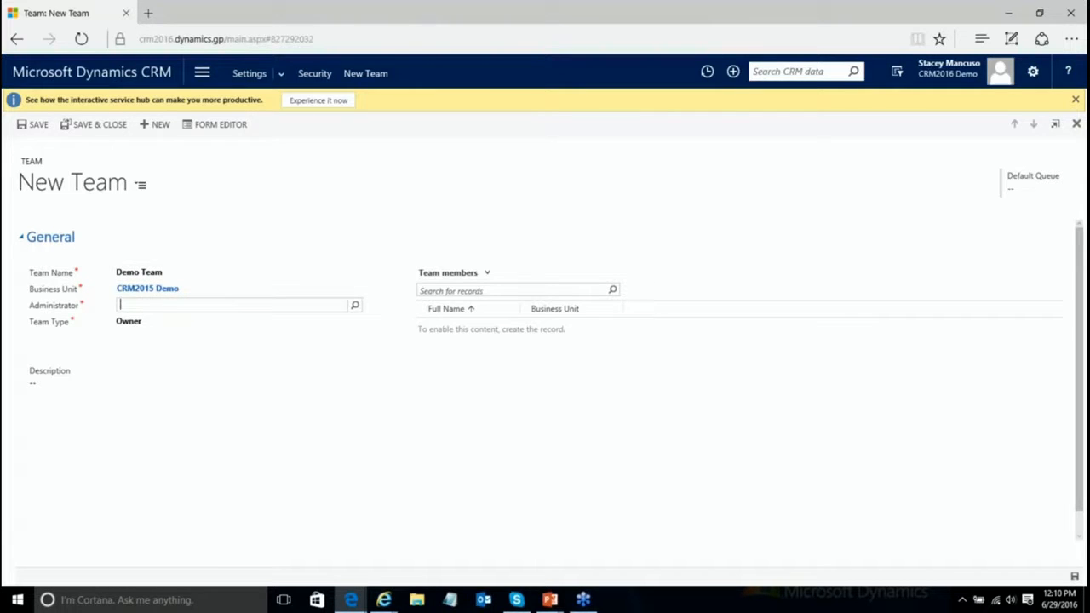
pyautogui.press('Tab')
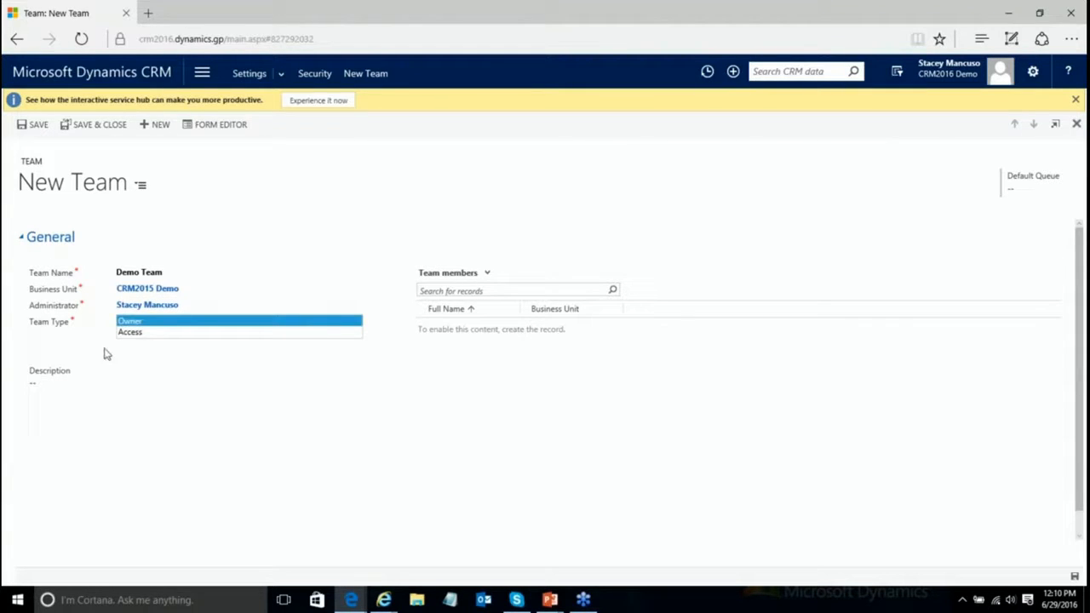
pyautogui.click(383, 514)
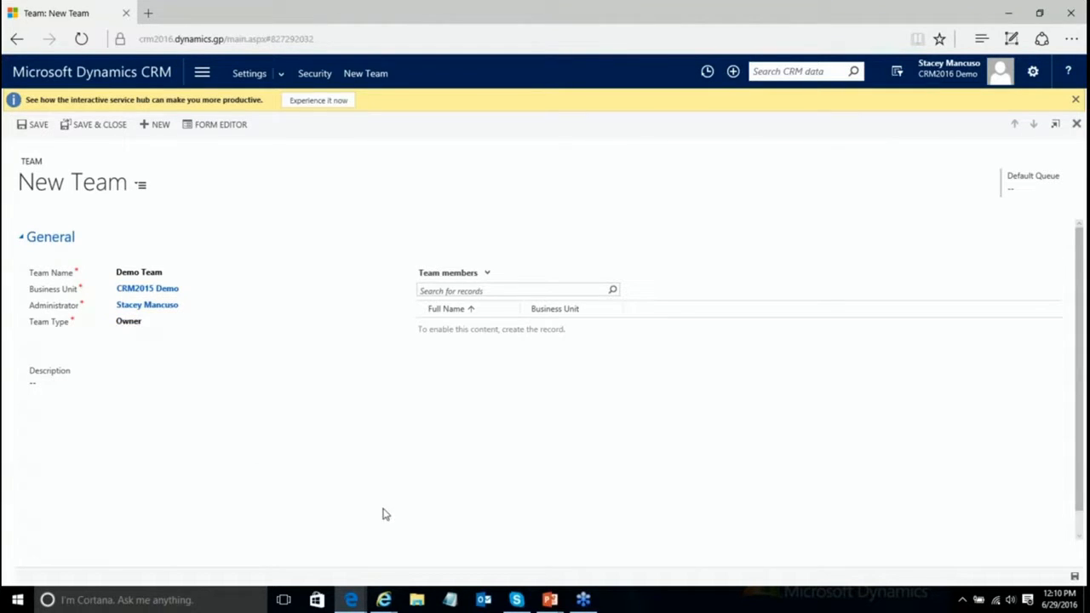
pyautogui.click(193, 330)
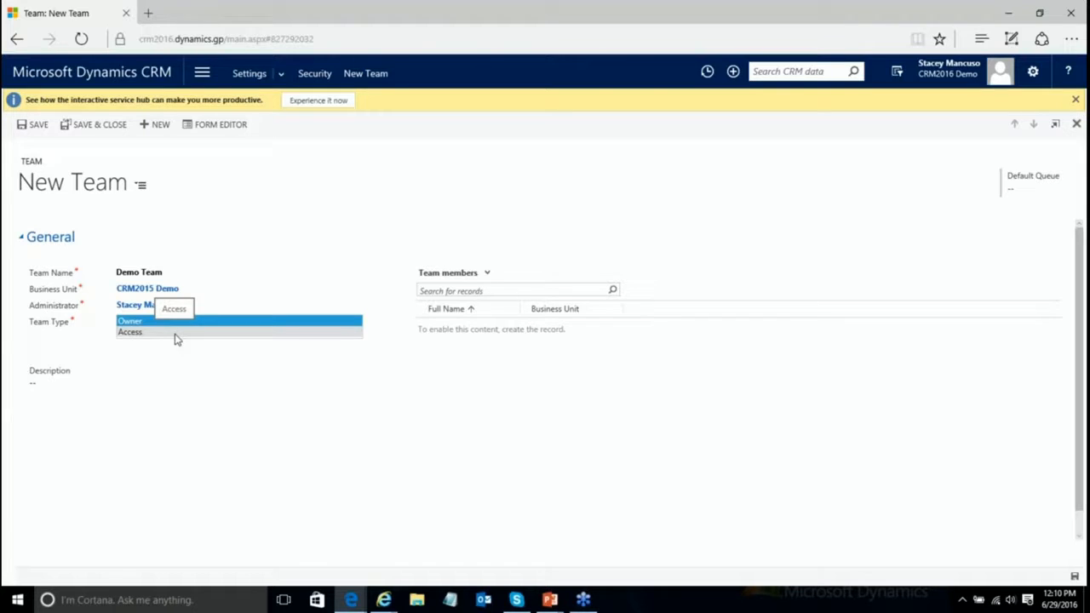
pyautogui.click(166, 326)
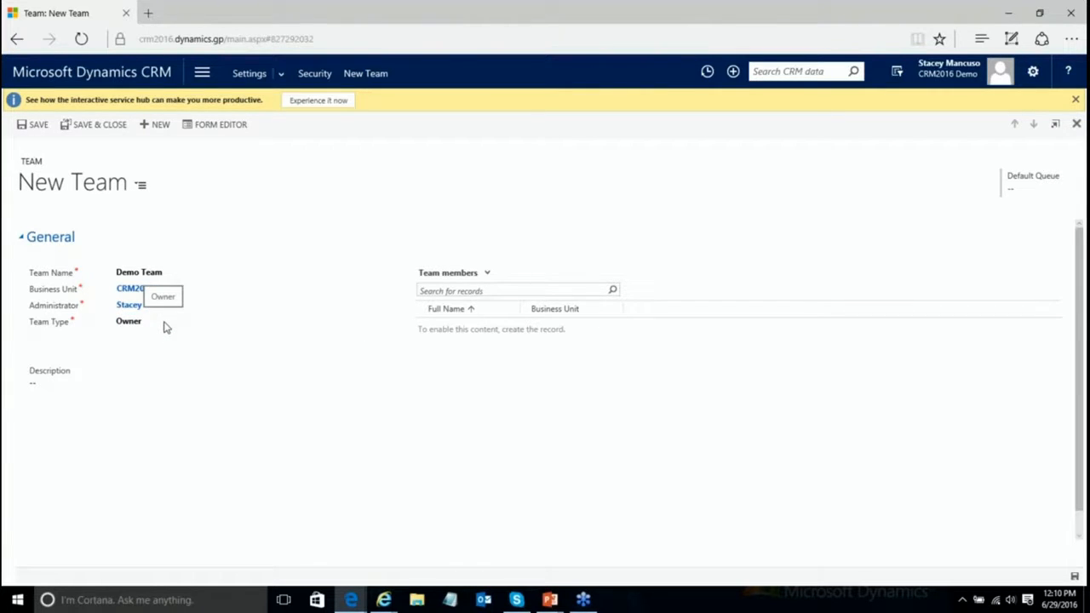
pyautogui.click(36, 125)
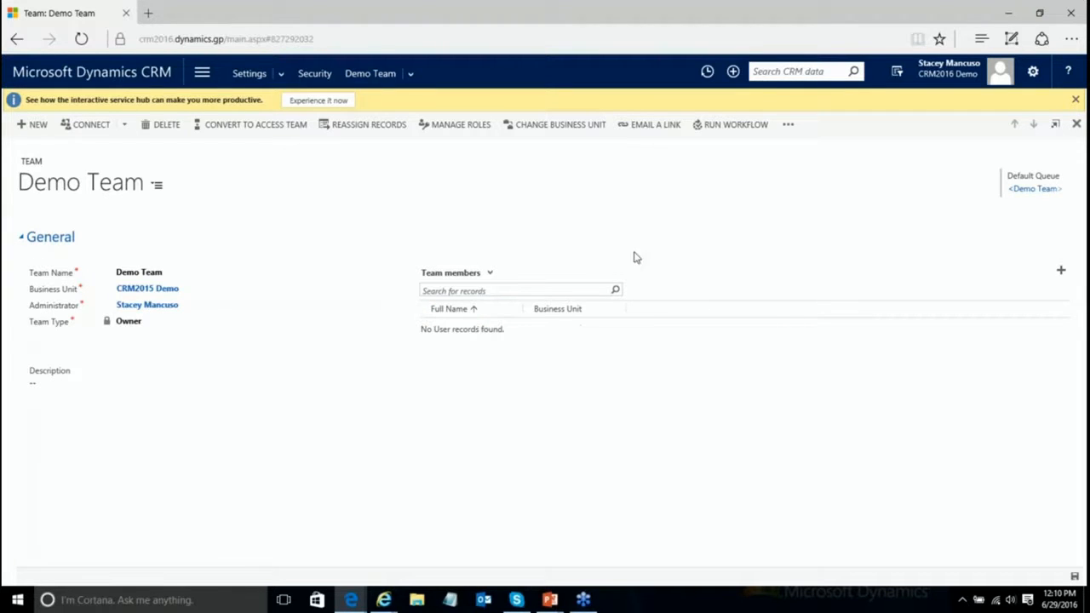
# Step: Add a Team member row and list the users available in the member lookup
pyautogui.click(1062, 273)
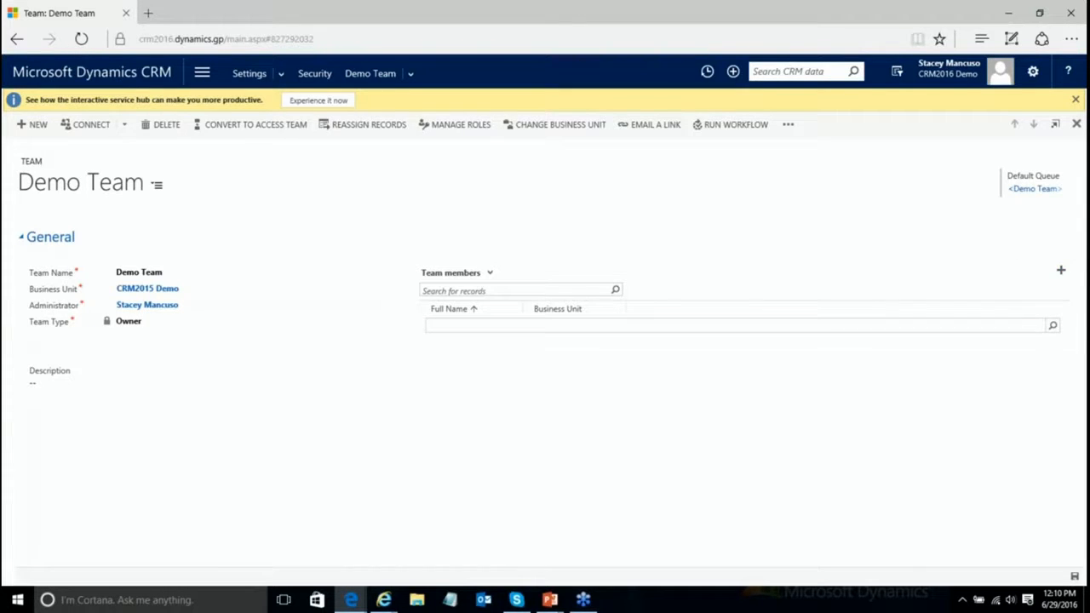
pyautogui.click(1052, 326)
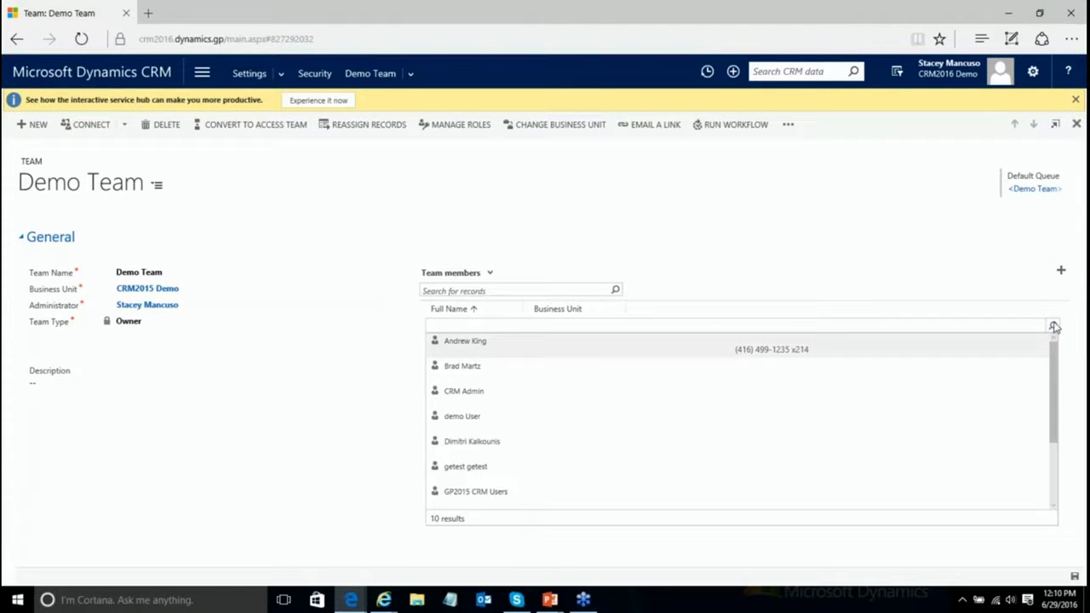
pyautogui.moveTo(1056, 409); pyautogui.dragTo(769, 530)
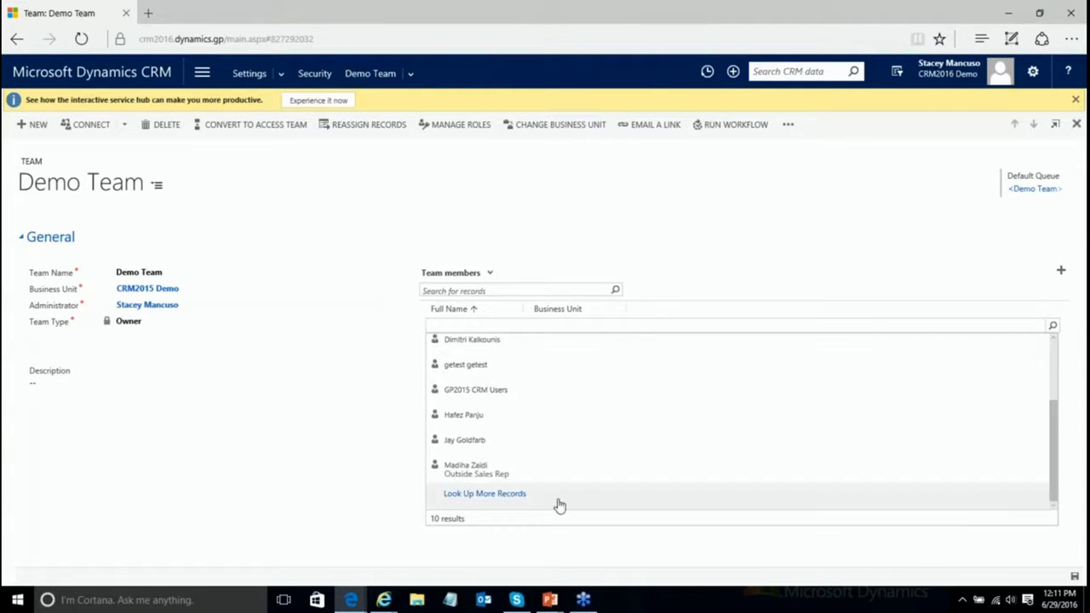
pyautogui.scroll(-1, 536, 494)
# Step: Pick two users in the Look Up More Records dialog and add them as Demo Team members
pyautogui.click(506, 495)
pyautogui.scroll(-3, 482, 316)
pyautogui.scroll(-2, 483, 316)
pyautogui.click(482, 344)
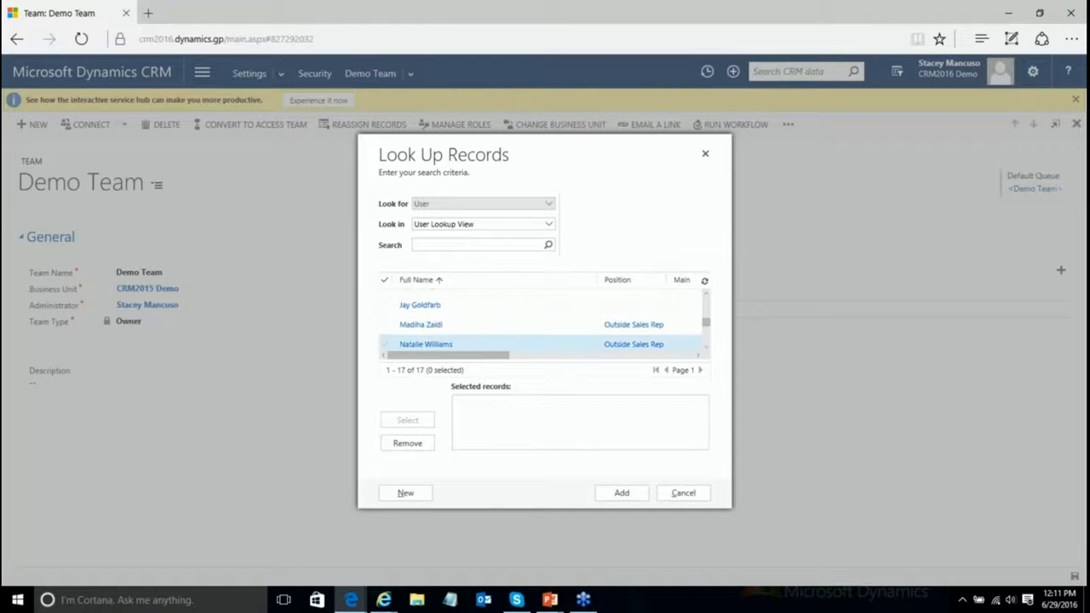
pyautogui.scroll(-2, 460, 326)
pyautogui.click(385, 326)
pyautogui.click(407, 419)
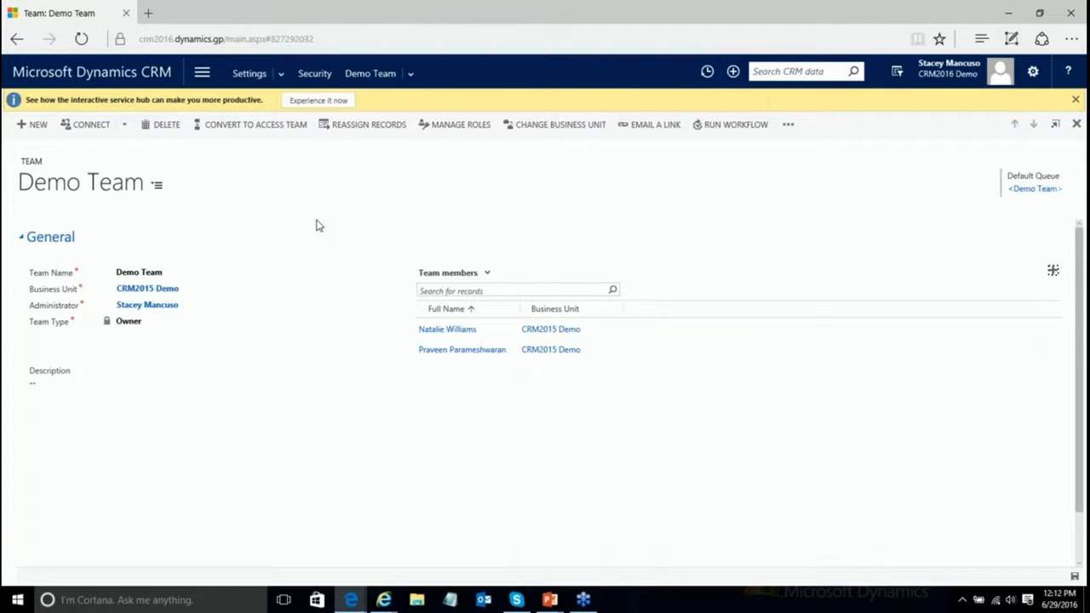
# Step: Start another new team and set its Team Type to Access
pyautogui.click(39, 126)
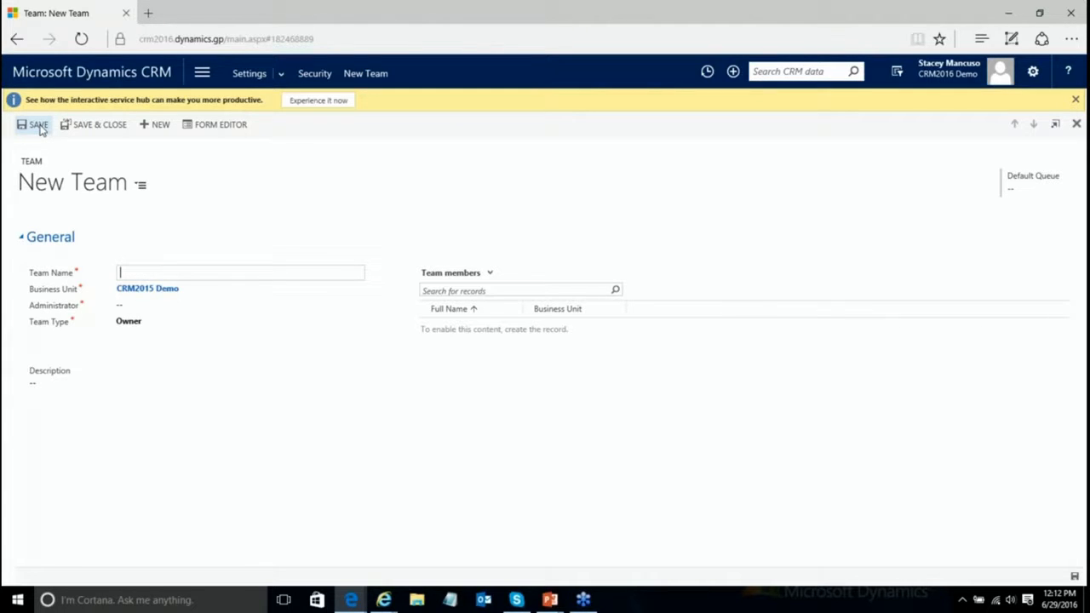
pyautogui.click(202, 320)
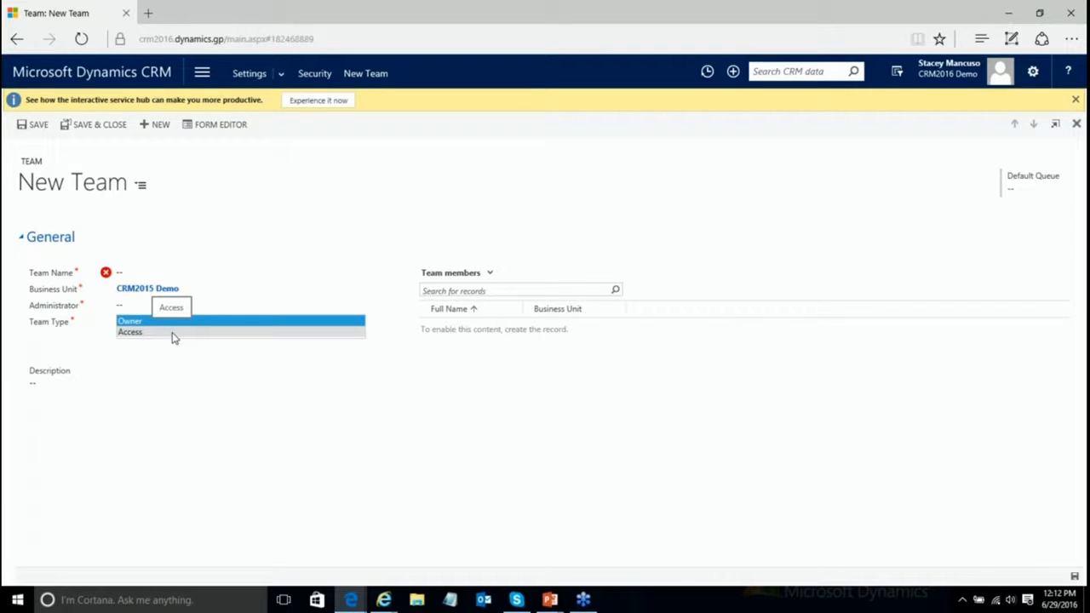
pyautogui.click(156, 383)
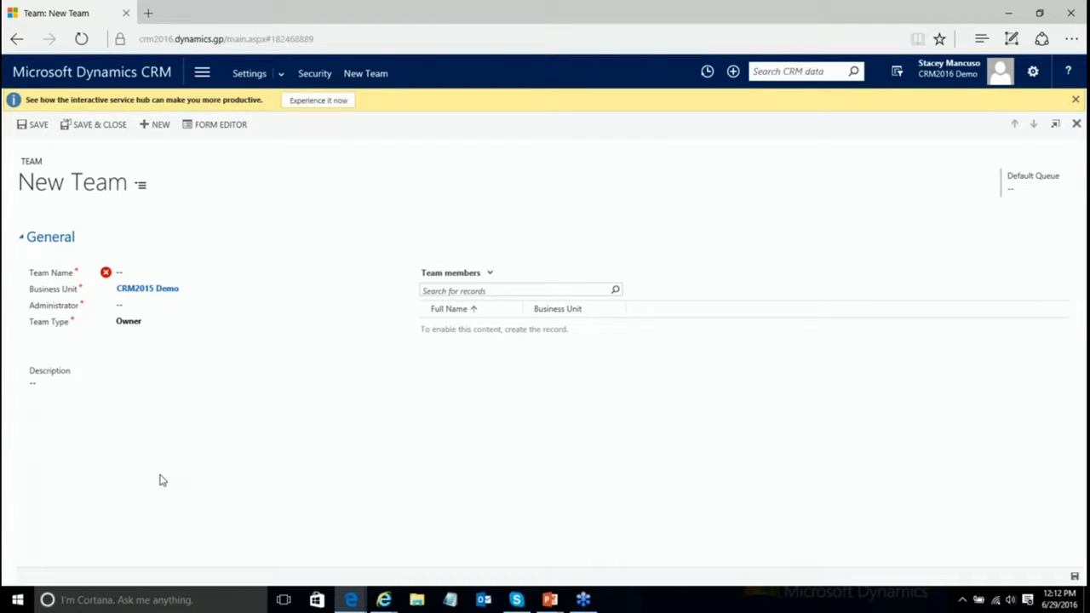
pyautogui.click(160, 327)
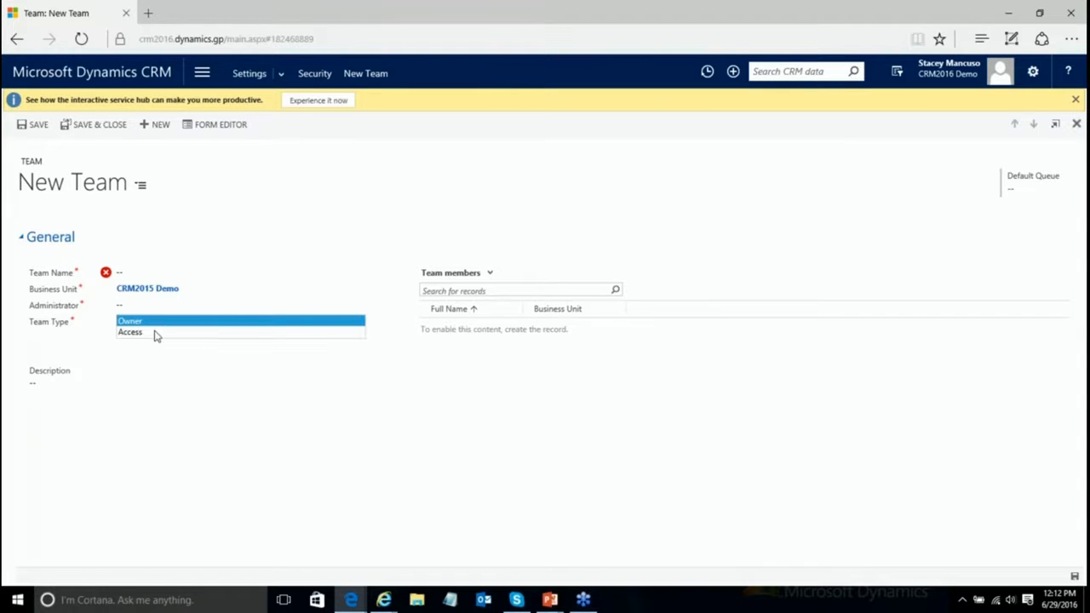
pyautogui.click(153, 332)
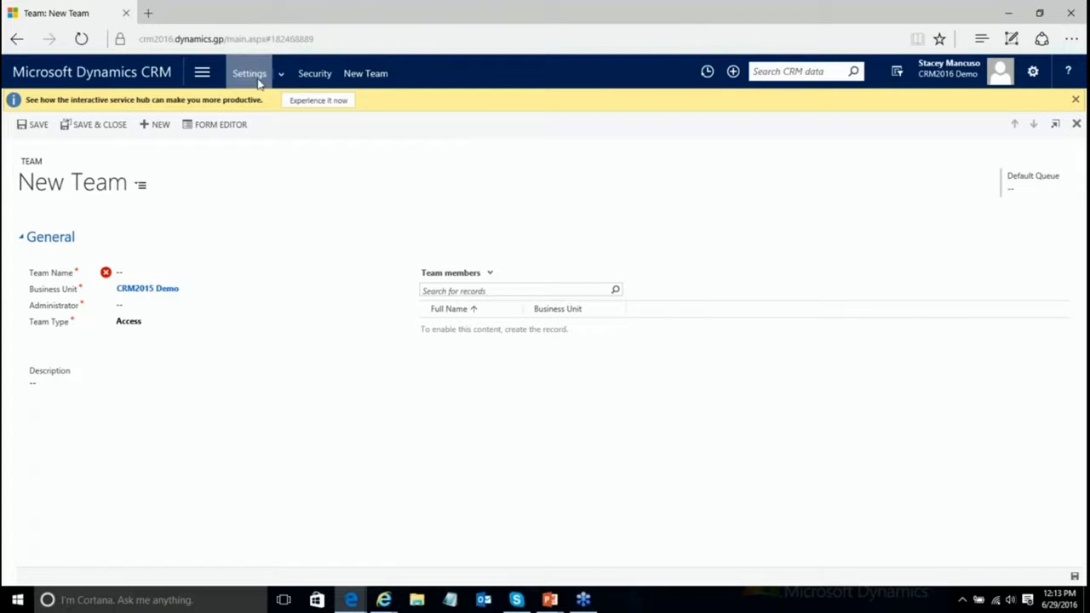
# Step: Go to Security settings, discarding the unsaved Access team form
pyautogui.click(316, 79)
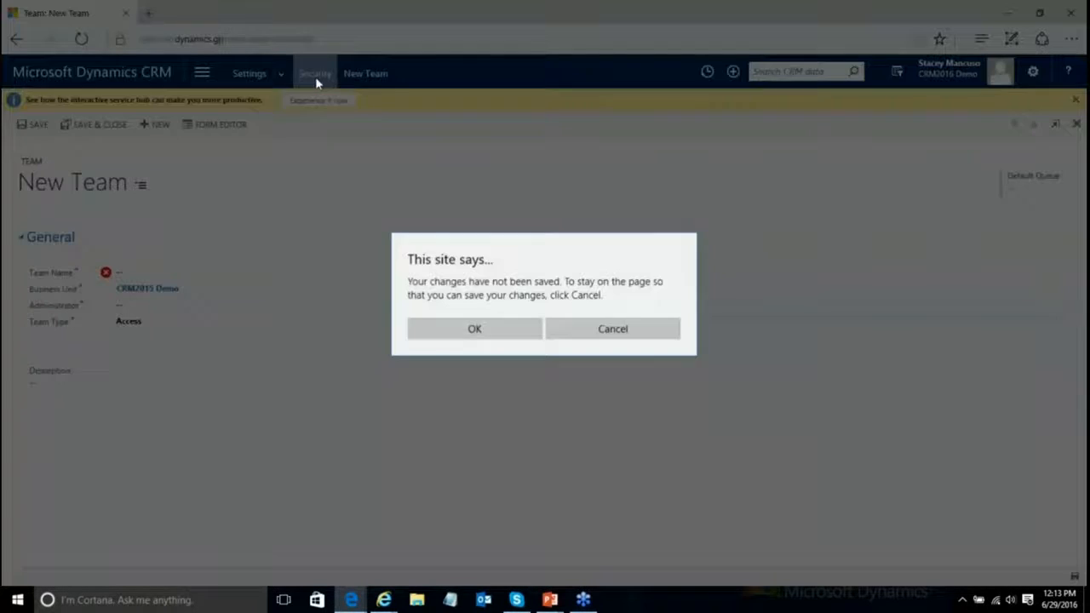
pyautogui.click(457, 331)
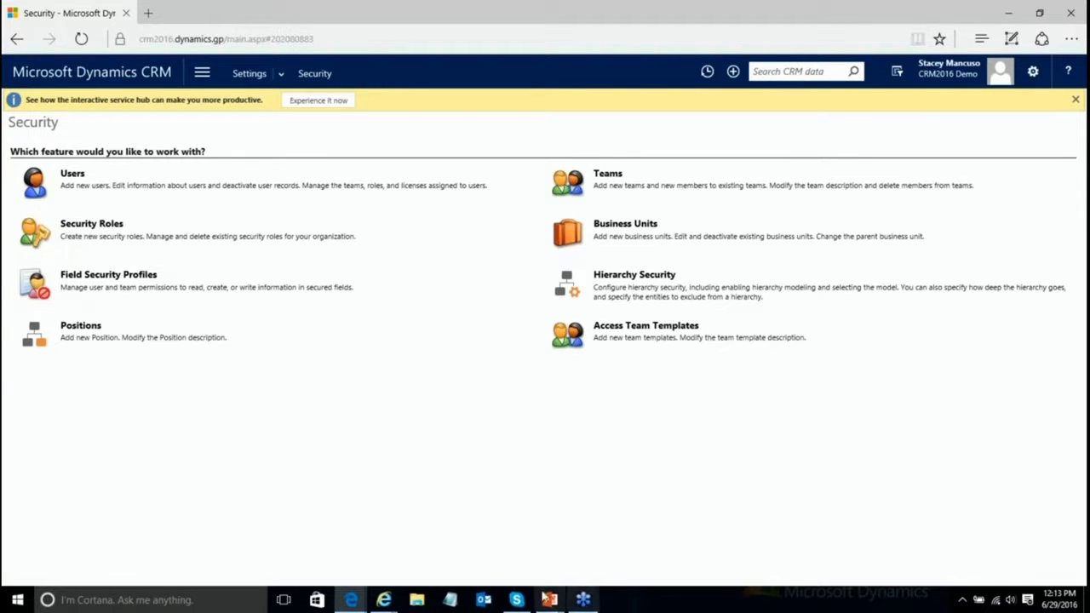
pyautogui.moveTo(353, 601)
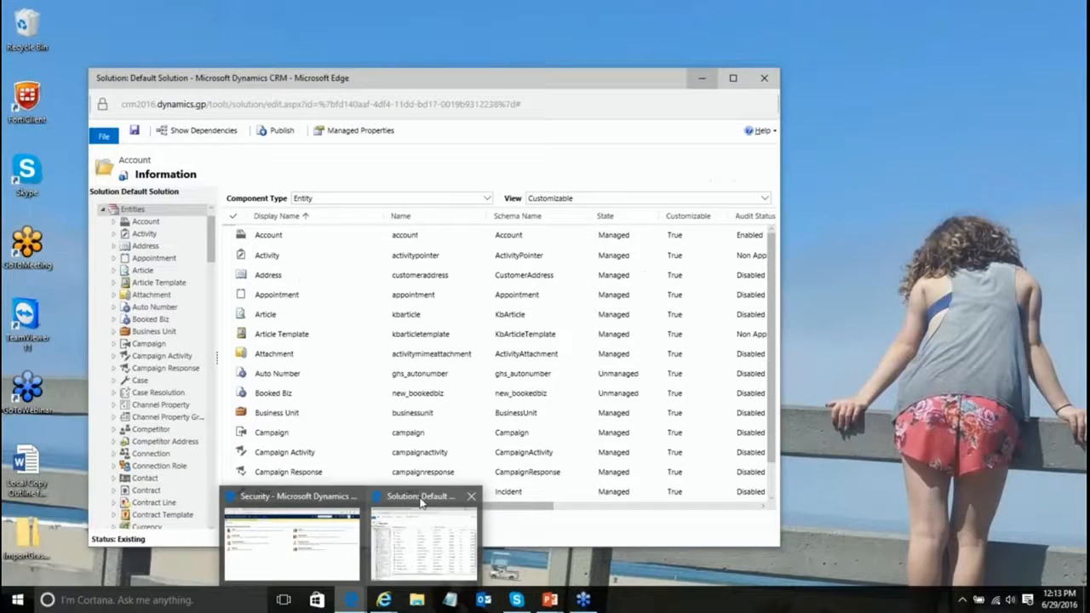
# Step: Bring the Default Solution window forward and show the Account entity's definition maximized
pyautogui.click(420, 511)
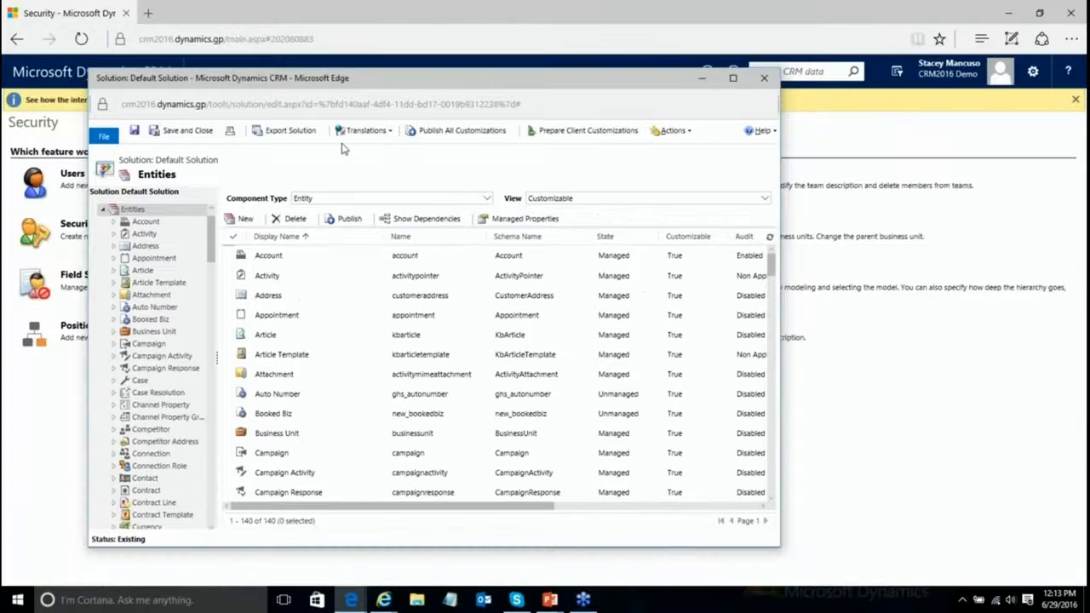
pyautogui.click(140, 225)
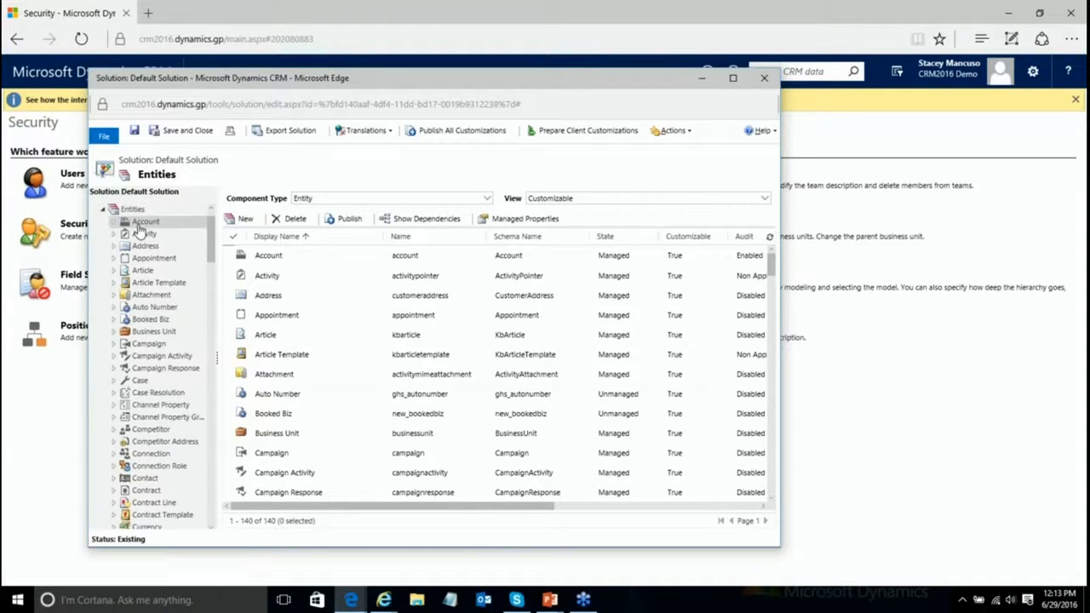
pyautogui.click(733, 80)
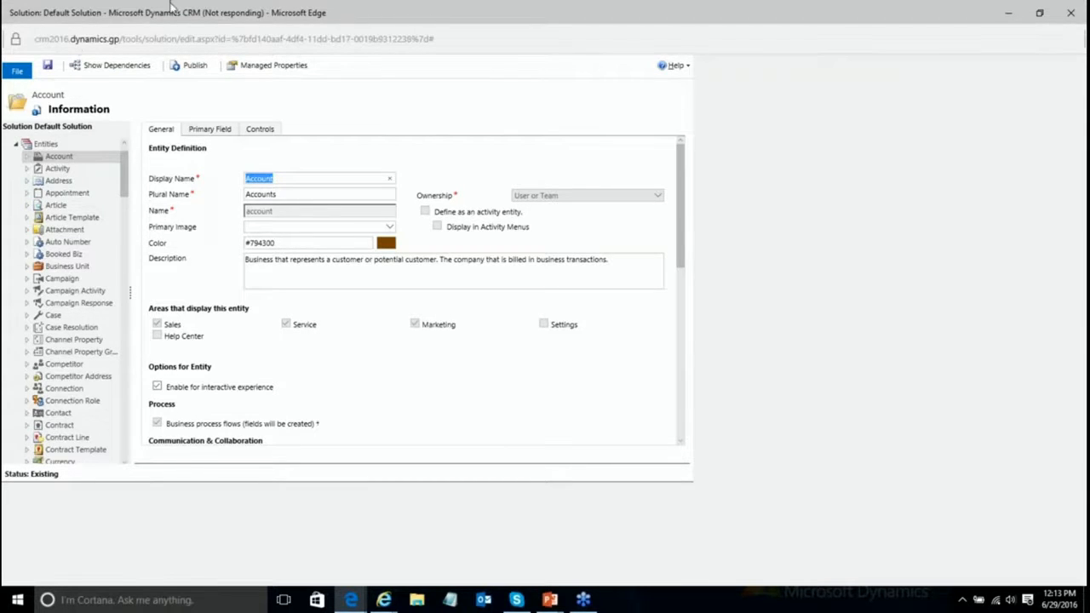
# Step: Check Access Teams under Communication & Collaboration for Account and save the entity
pyautogui.scroll(-2, 721, 393)
pyautogui.scroll(-1, 721, 393)
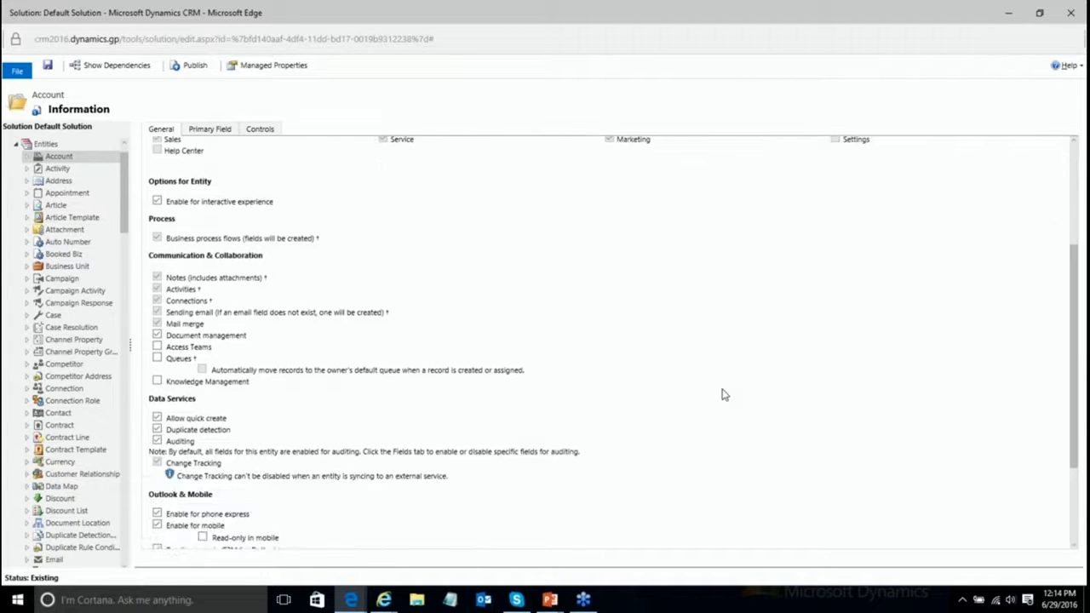
pyautogui.scroll(-1, 724, 394)
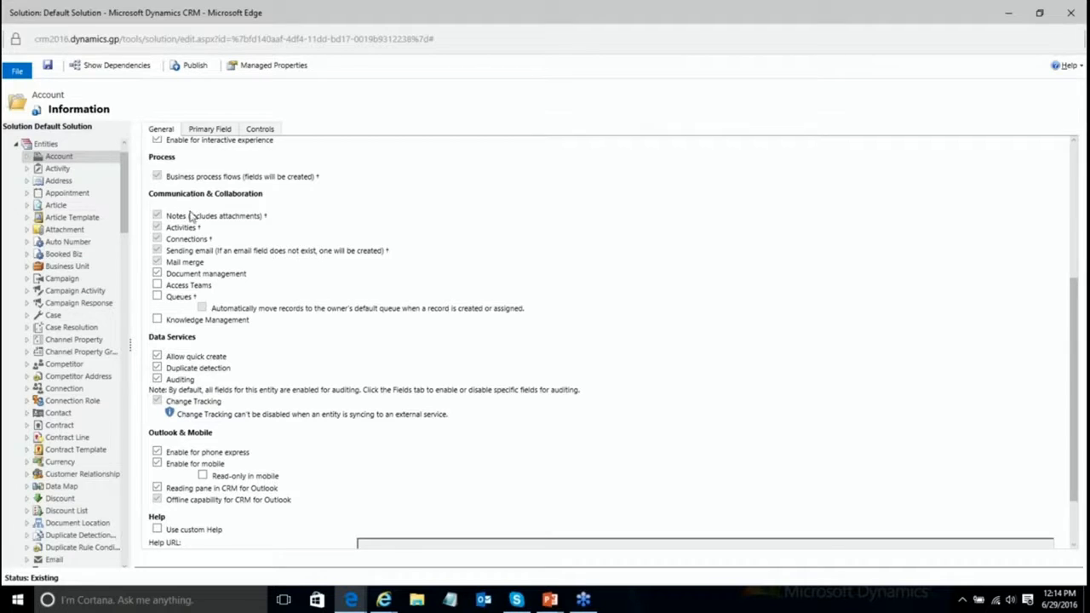
pyautogui.click(157, 288)
pyautogui.click(49, 67)
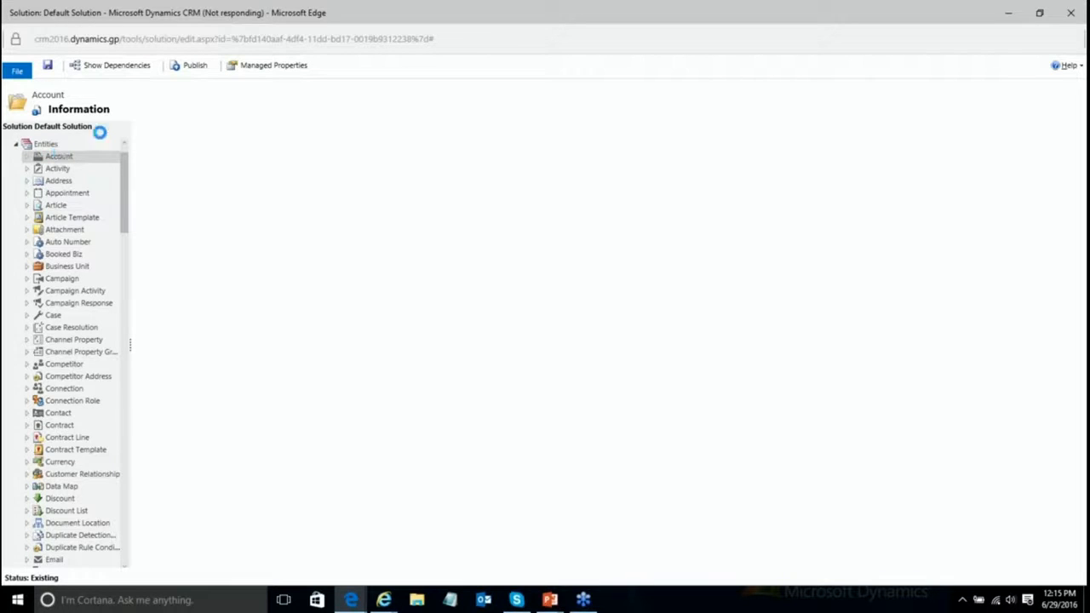
# Step: Publish the Account entity customizations and wait for publishing to finish
pyautogui.click(195, 67)
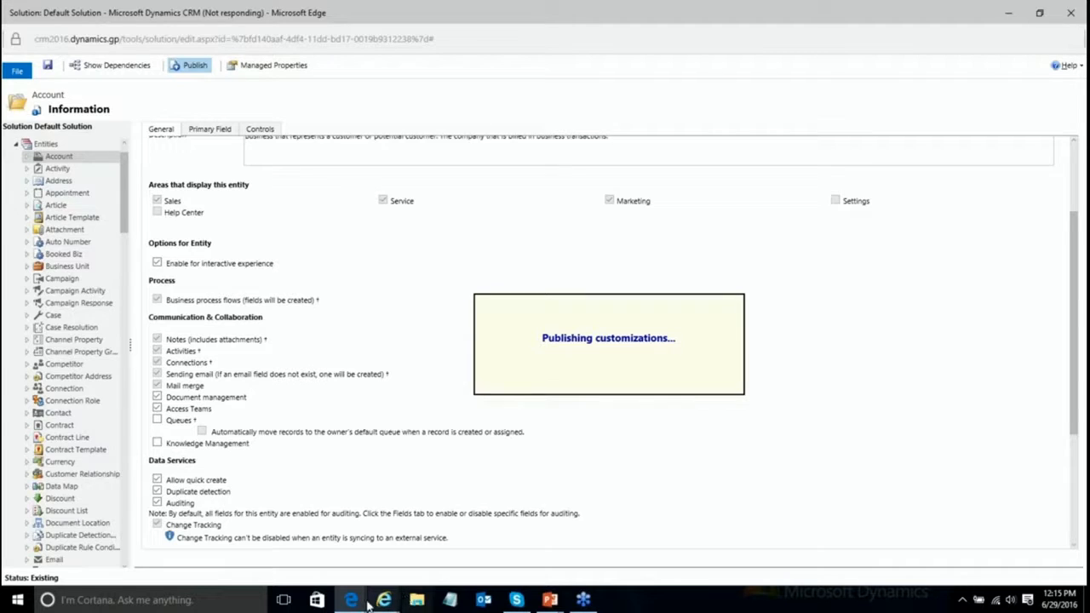
pyautogui.moveTo(350, 603)
pyautogui.moveTo(276, 543)
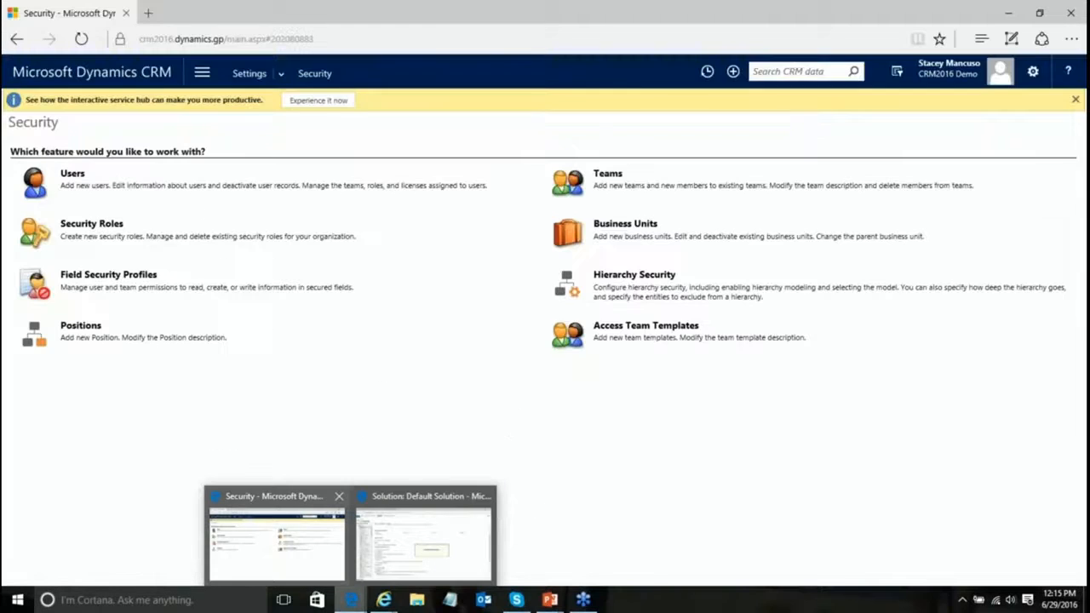
pyautogui.click(449, 564)
# Step: Return to the Security settings window from the taskbar
pyautogui.scroll(3, 587, 359)
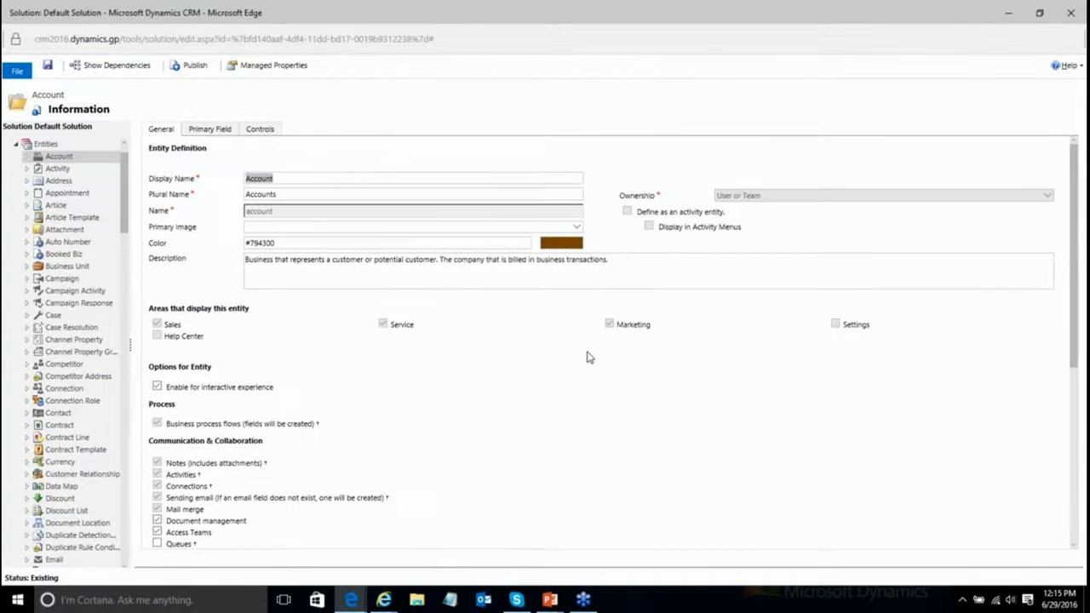
pyautogui.moveTo(349, 600)
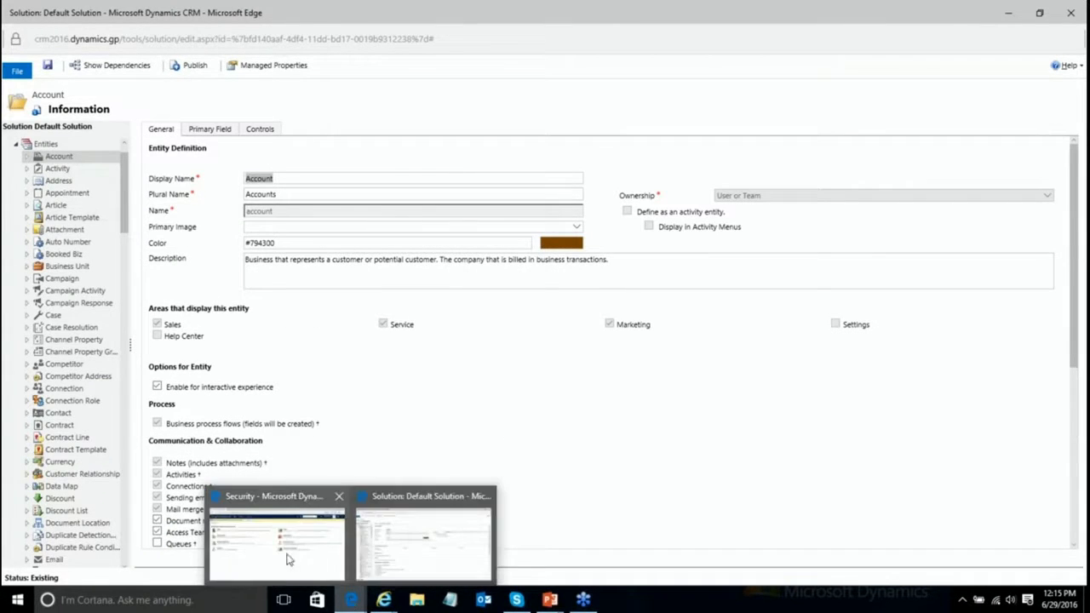
pyautogui.click(281, 569)
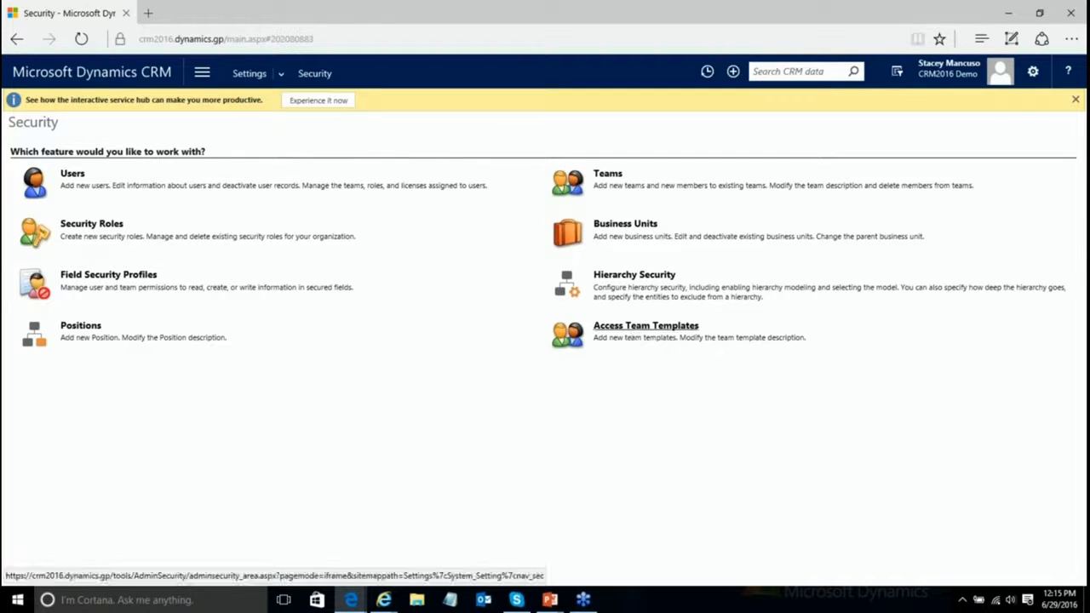
# Step: Go to Access Team Templates and start a new blank team template
pyautogui.click(632, 330)
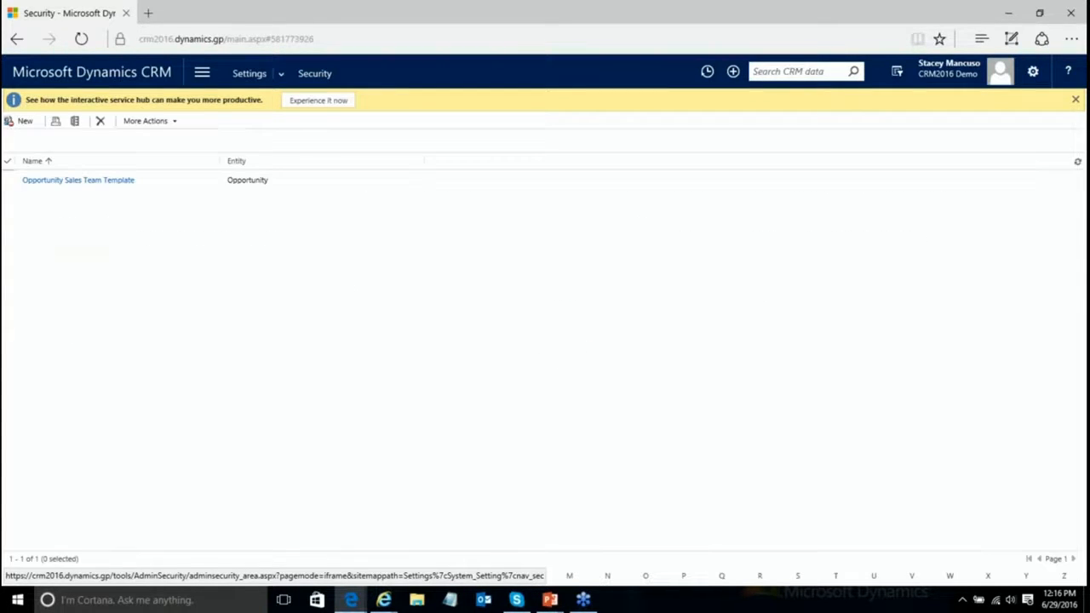
pyautogui.click(24, 122)
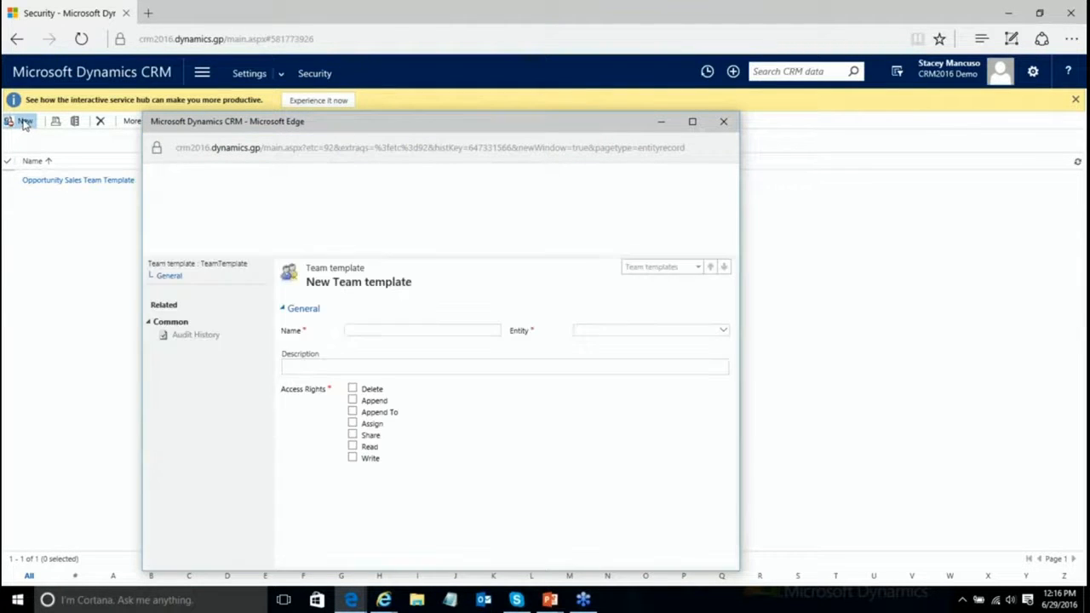
# Step: Save a team template 'Account Services Team - Read Only' for entity Account with only Read rights
pyautogui.moveTo(559, 126); pyautogui.dragTo(556, 69)
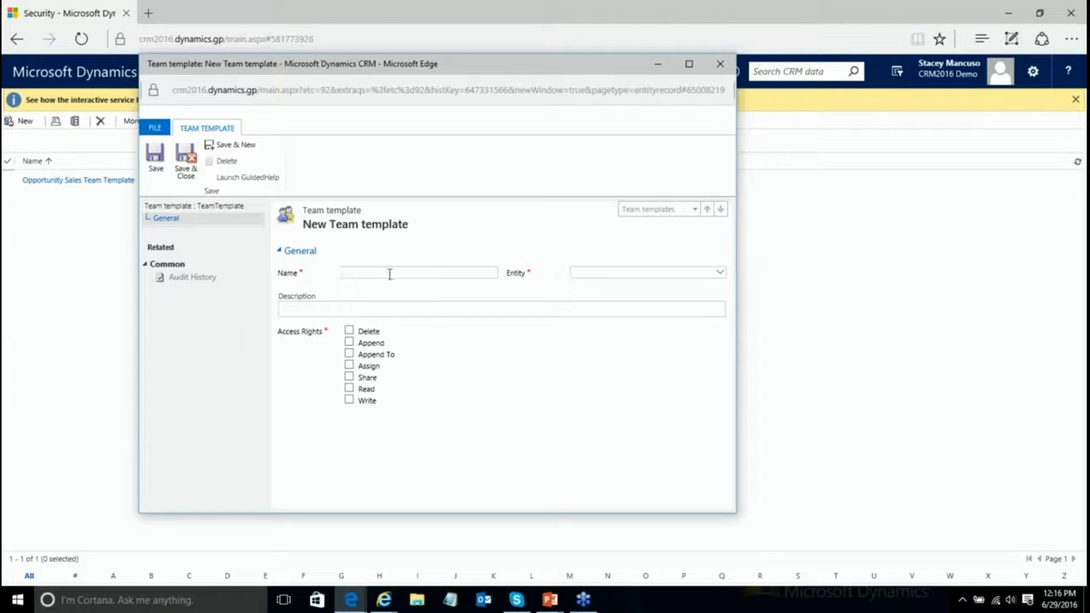
pyautogui.write('Account Services Team - Re')
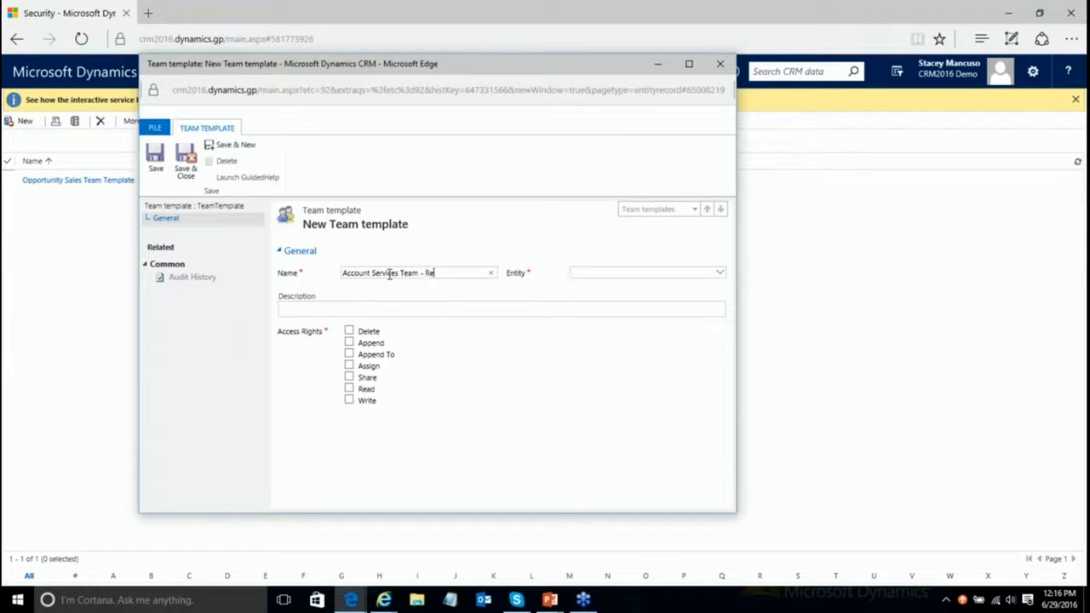
pyautogui.write('ad Only')
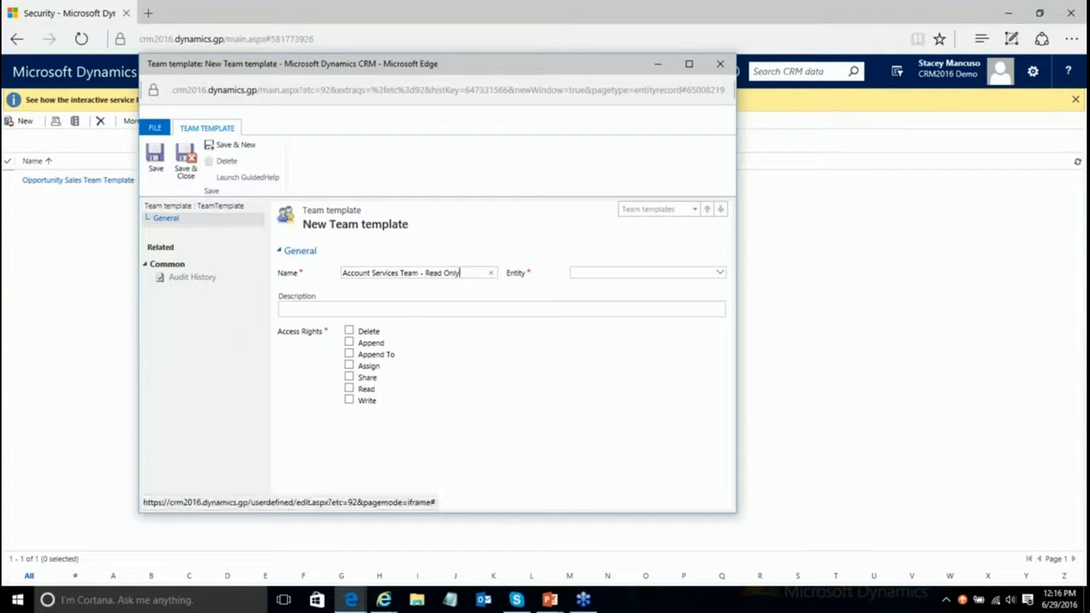
pyautogui.moveTo(478, 272); pyautogui.dragTo(261, 292)
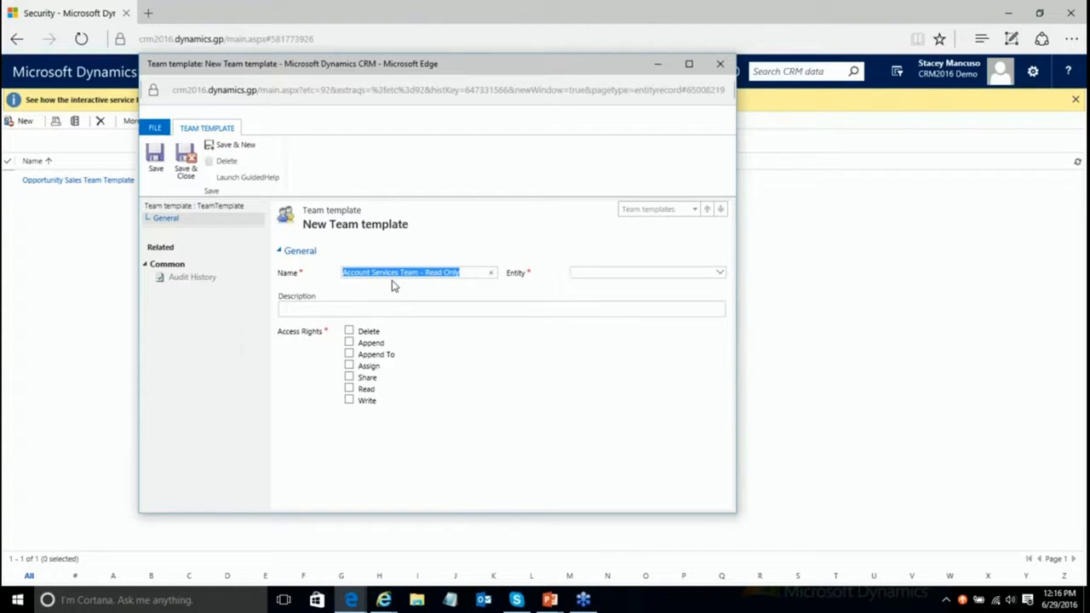
pyautogui.click(720, 273)
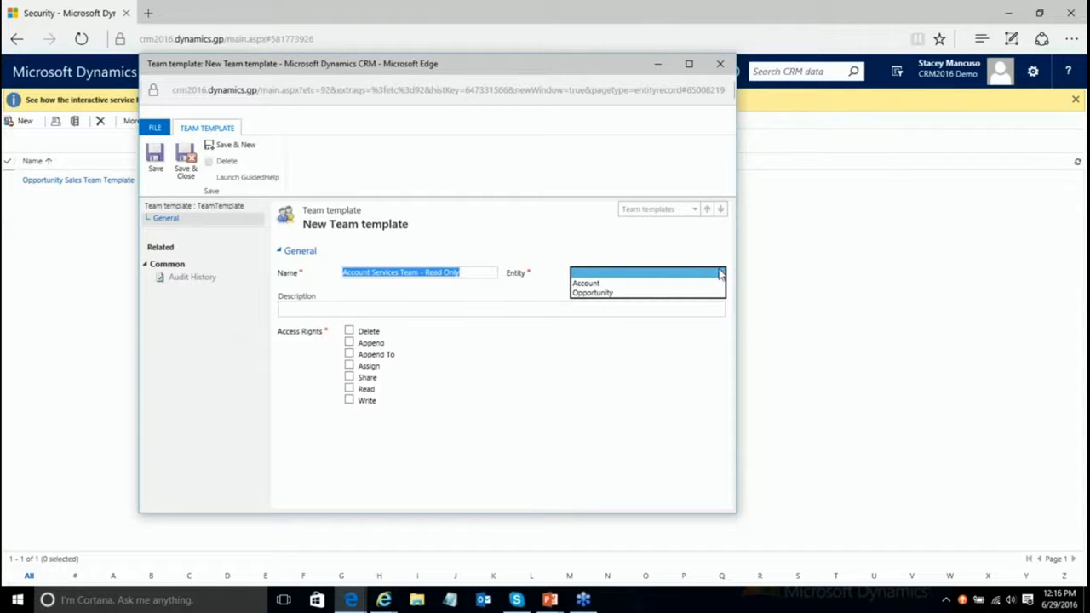
pyautogui.click(600, 283)
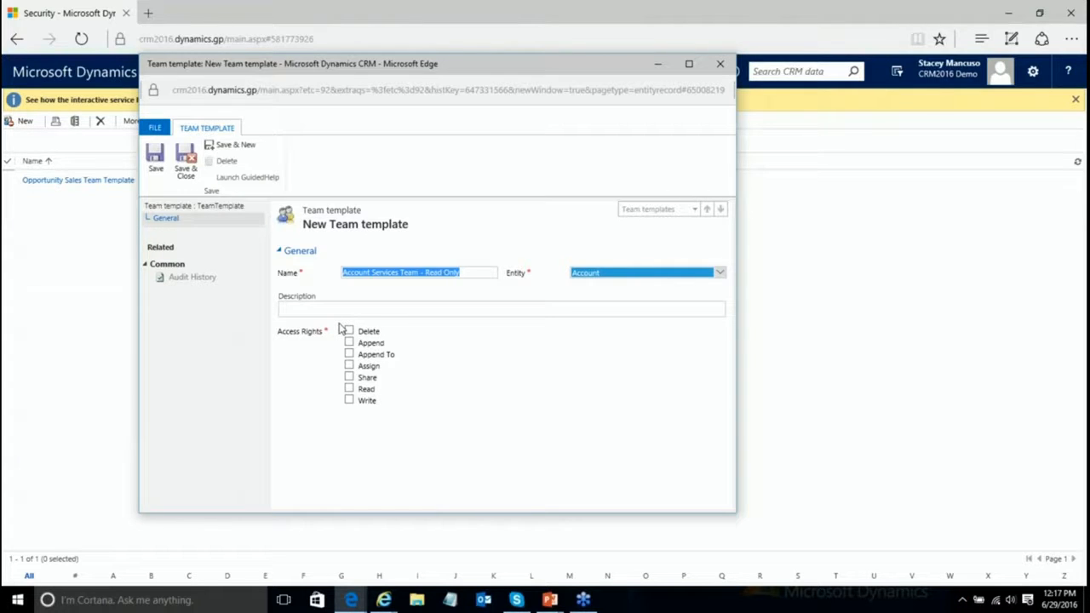
pyautogui.click(349, 389)
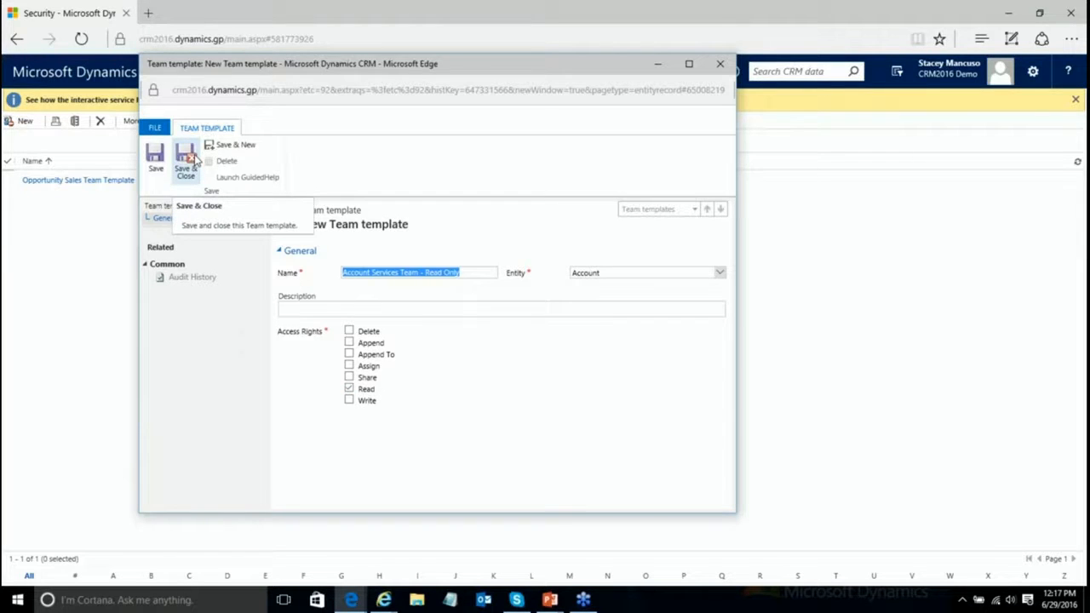
pyautogui.click(195, 158)
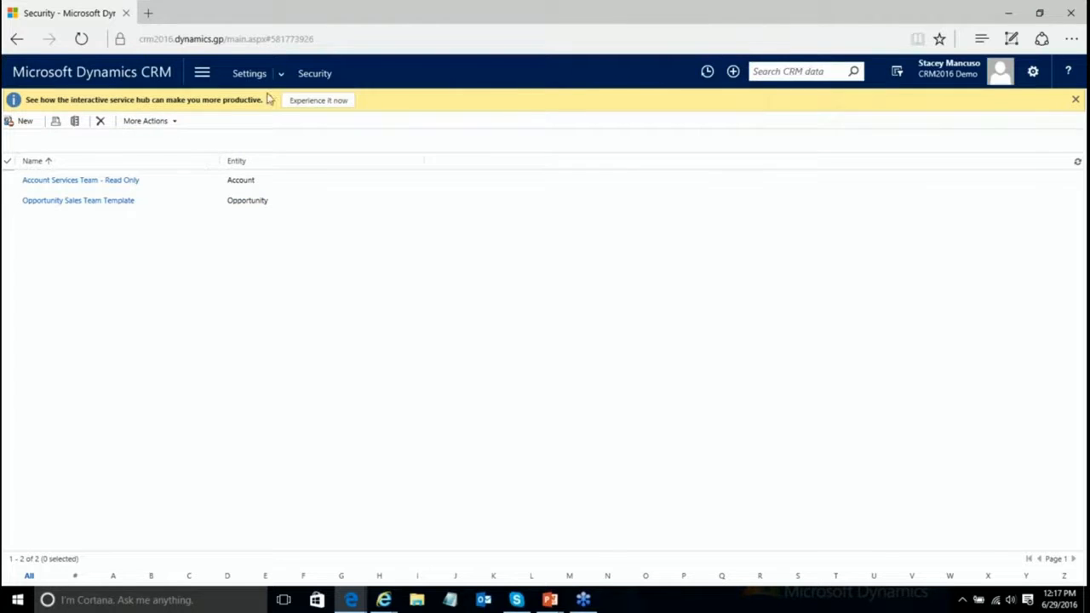
# Step: In the Default Solution window, expand Entities > Account and list its Forms
pyautogui.moveTo(353, 603)
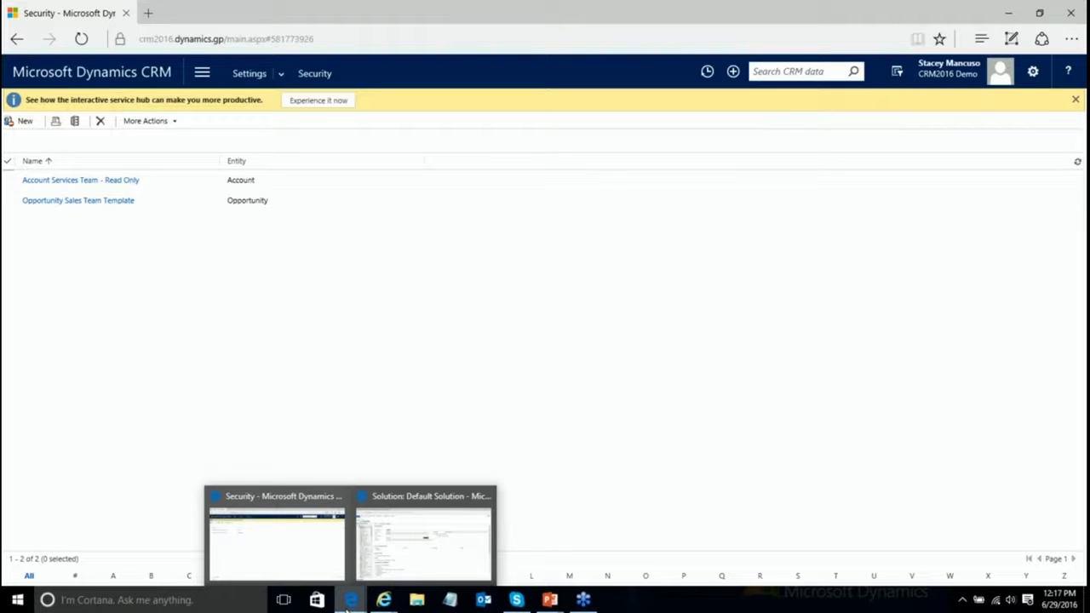
pyautogui.click(400, 555)
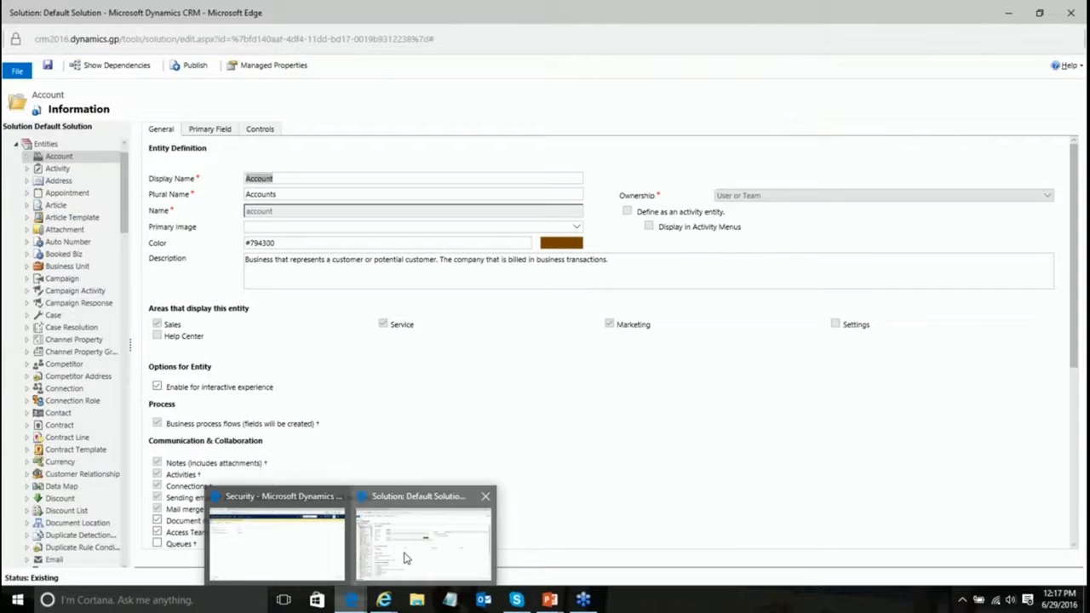
pyautogui.click(26, 158)
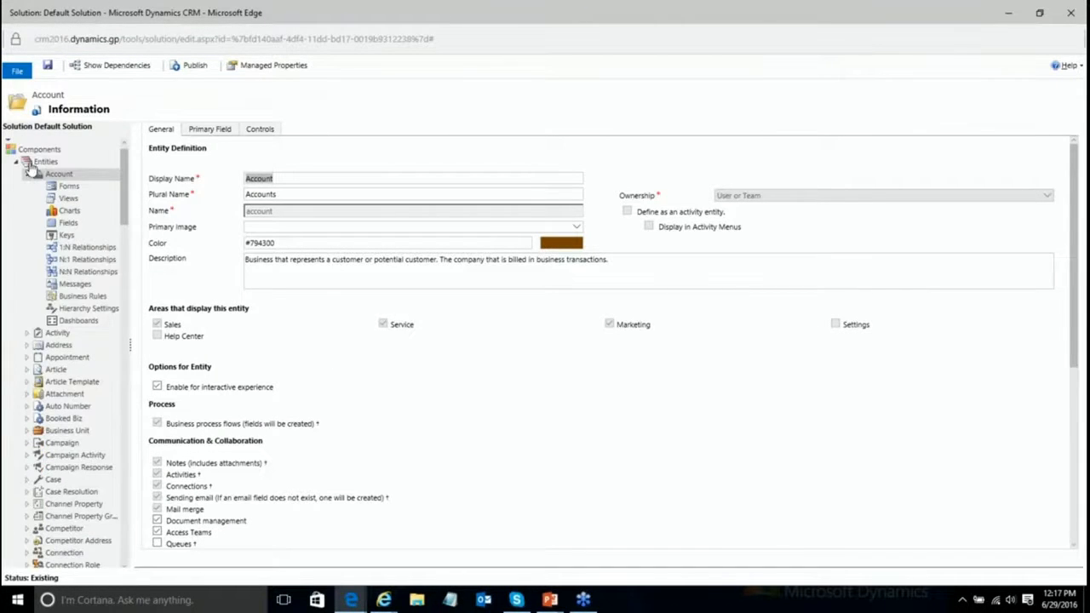
pyautogui.click(97, 185)
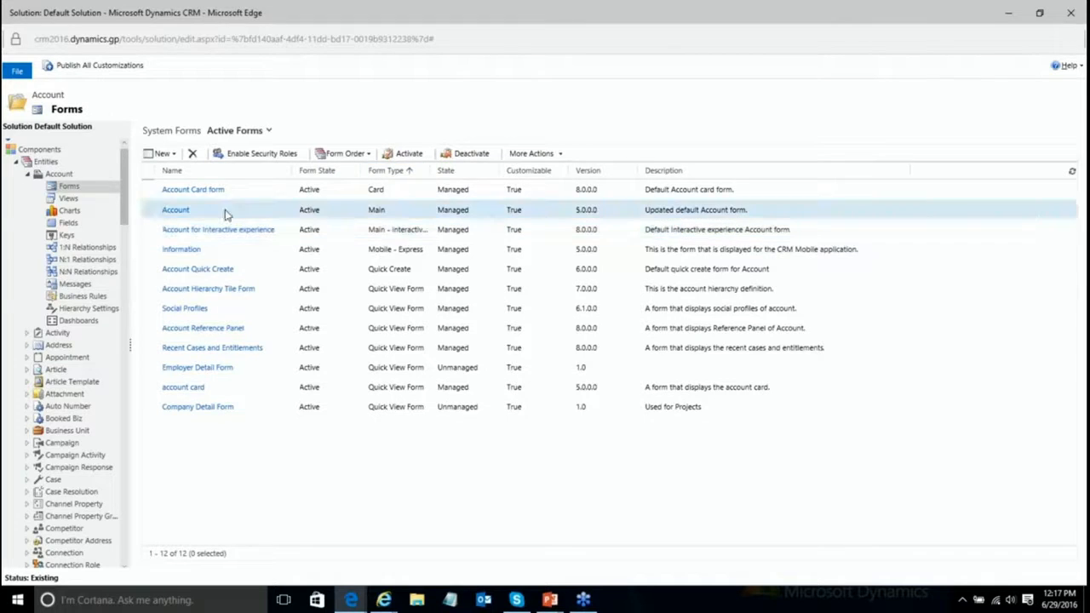
# Step: Open the main Account form in a maximized form editor, scrolled to the bottom
pyautogui.doubleClick(227, 213)
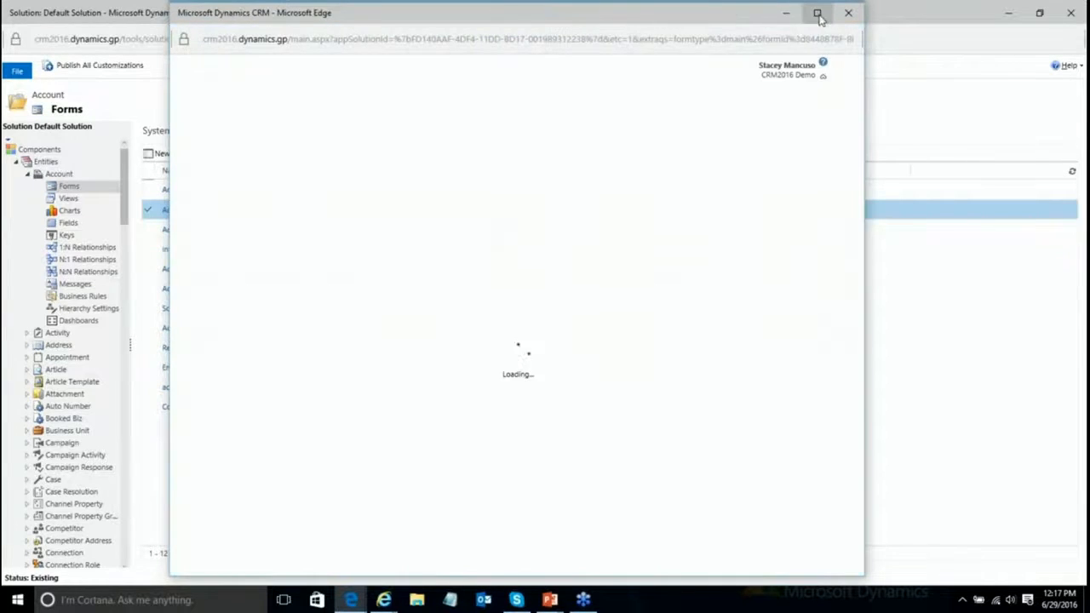
pyautogui.click(817, 14)
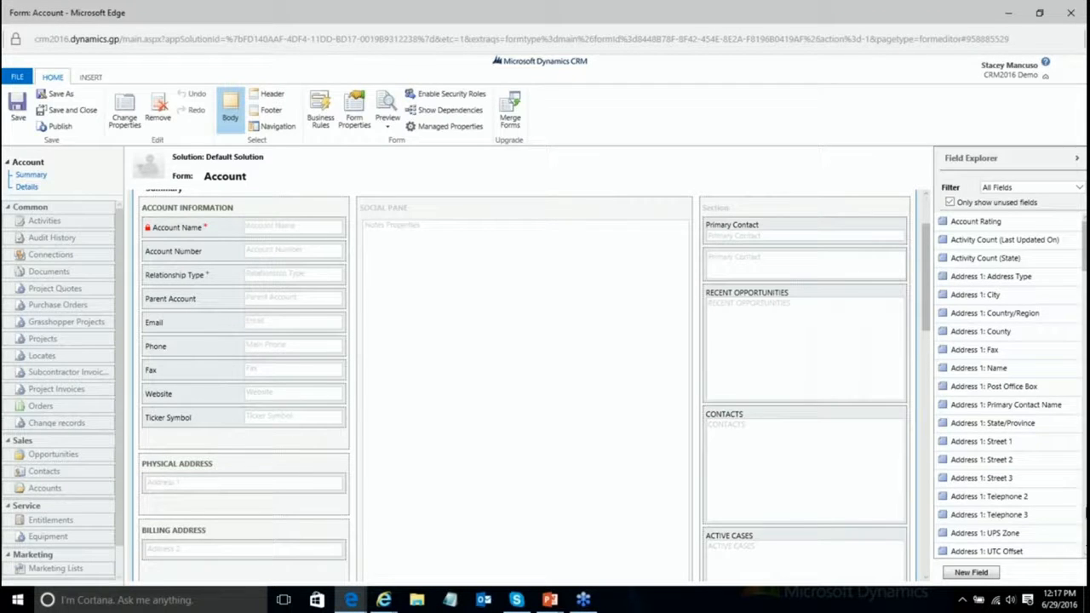
pyautogui.scroll(-2, 927, 327)
pyautogui.moveTo(933, 330); pyautogui.dragTo(910, 609)
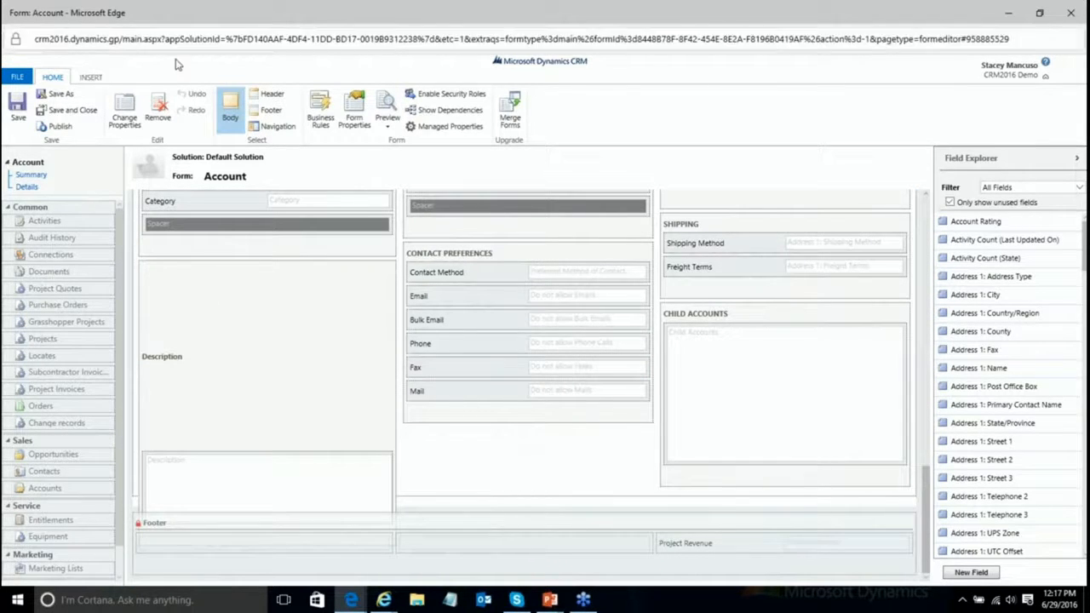
# Step: Insert a One Column tab at the bottom and add a sub-grid to it
pyautogui.click(90, 77)
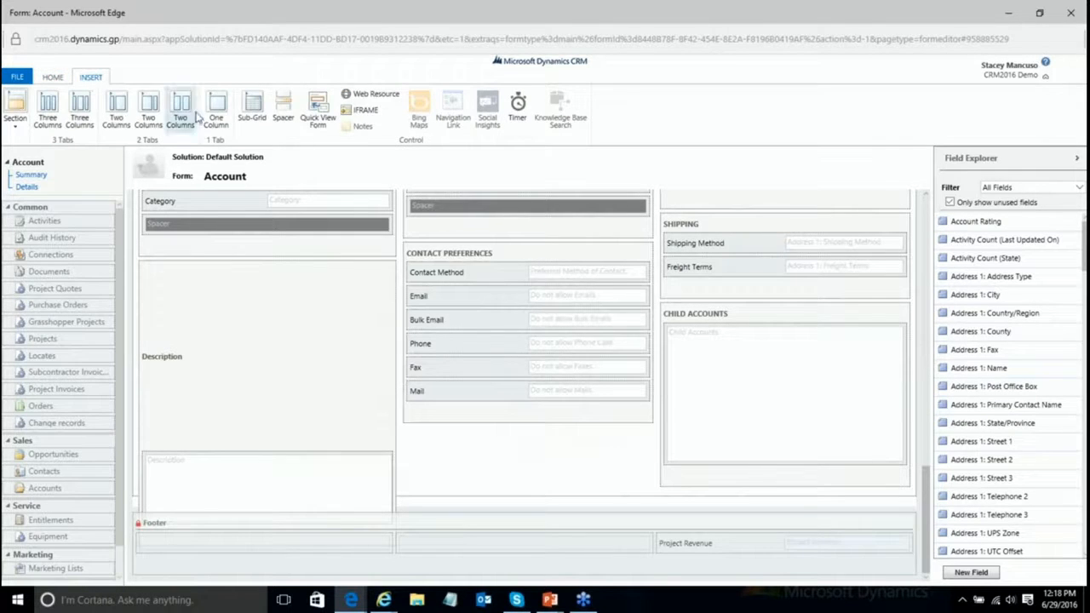
pyautogui.click(217, 119)
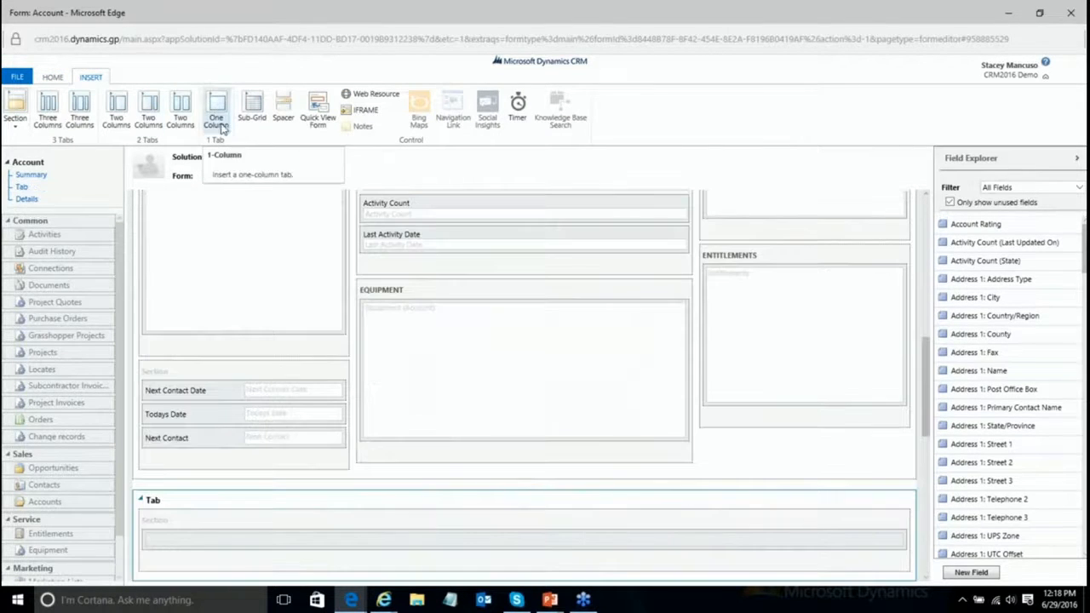
pyautogui.click(197, 537)
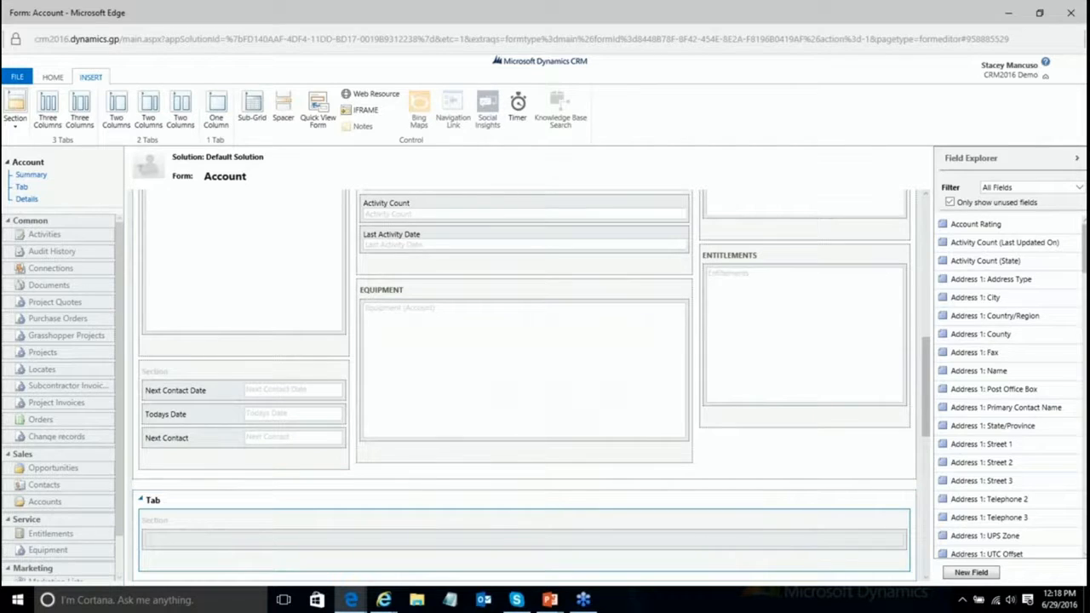
pyautogui.click(252, 103)
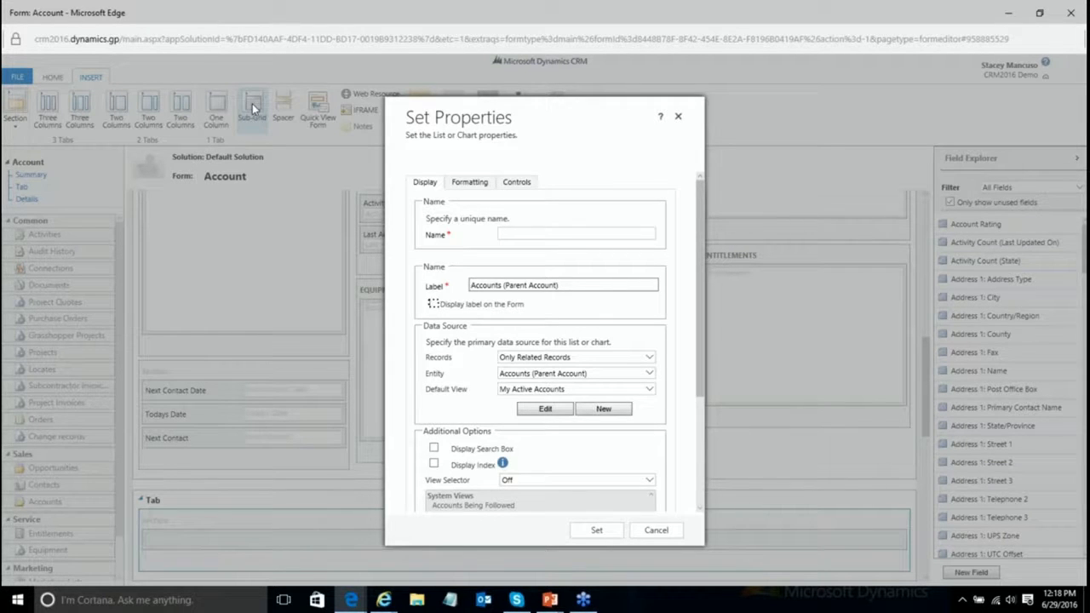
# Step: Set the sub-grid's Records to All Record Types and its Entity to Users
pyautogui.click(580, 359)
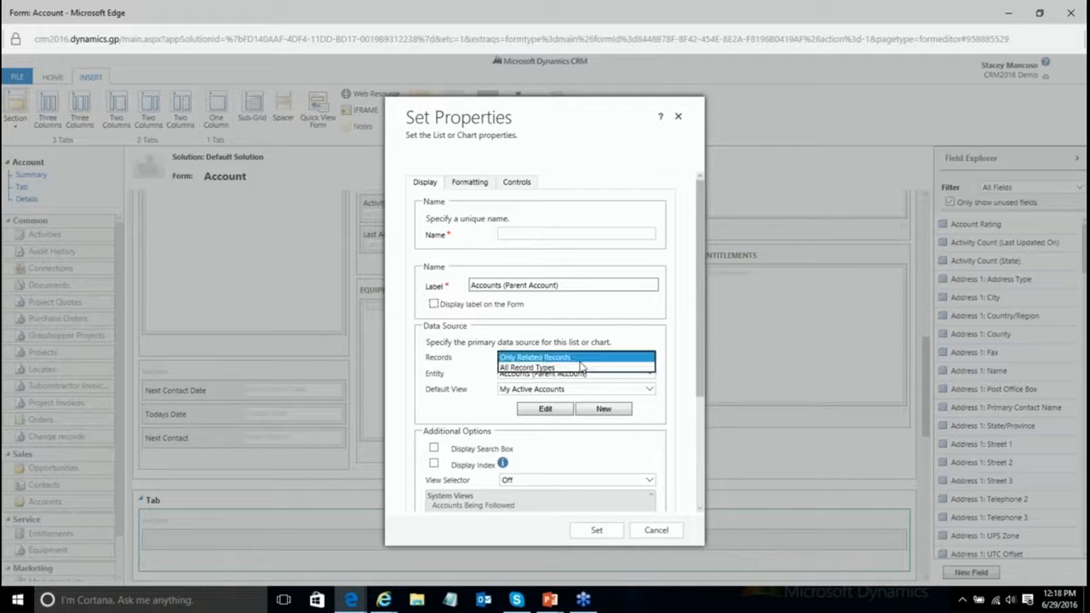
pyautogui.click(549, 376)
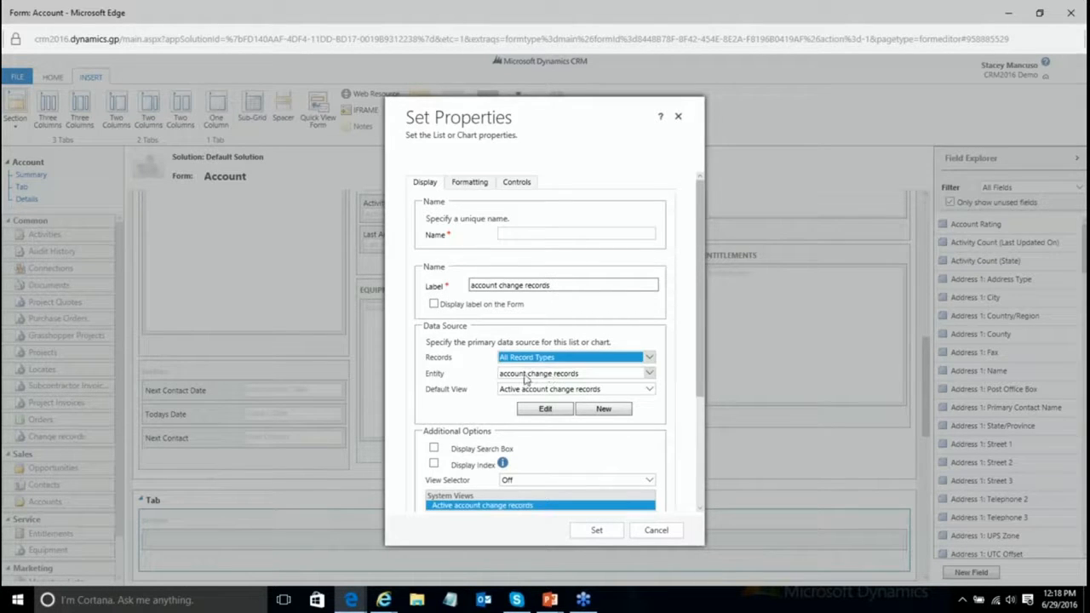
pyautogui.click(525, 379)
pyautogui.moveTo(680, 327); pyautogui.dragTo(656, 571)
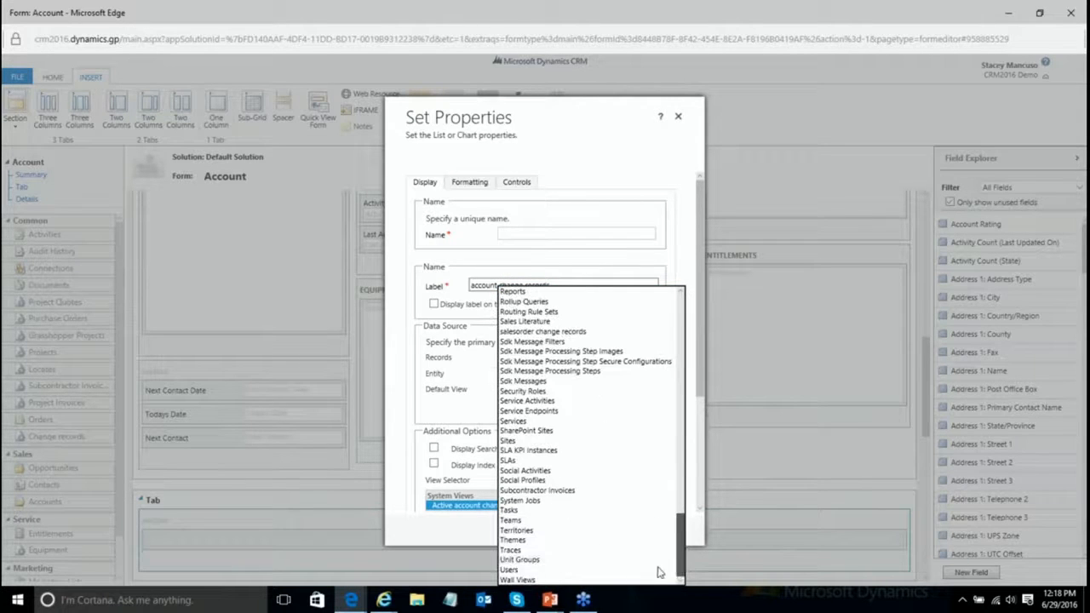
pyautogui.click(510, 569)
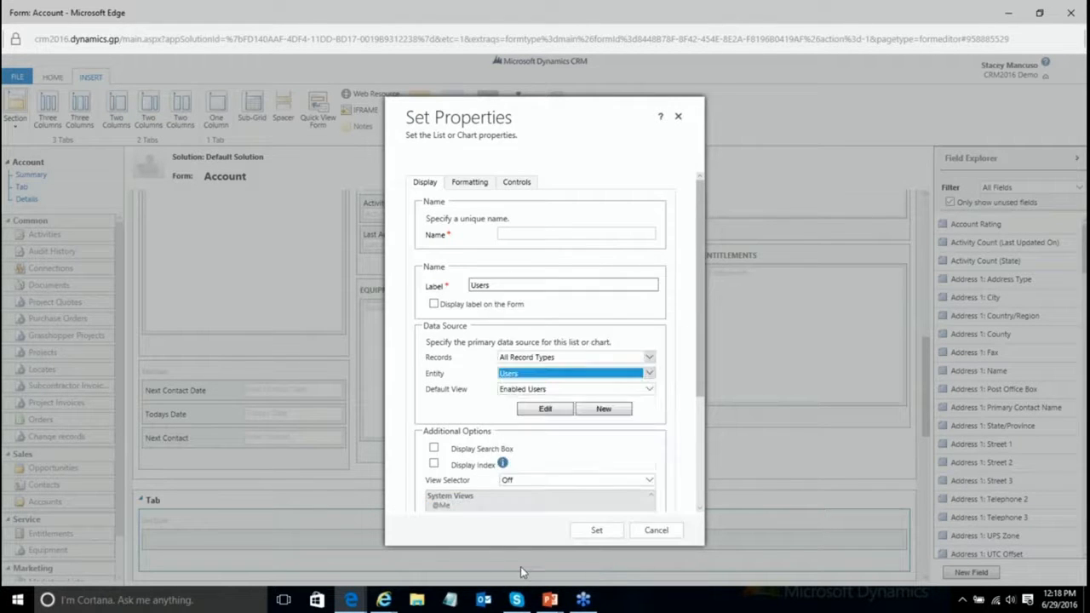
# Step: Use the Associated Record Team Members view with the Account Services Team - Read Only template
pyautogui.click(545, 391)
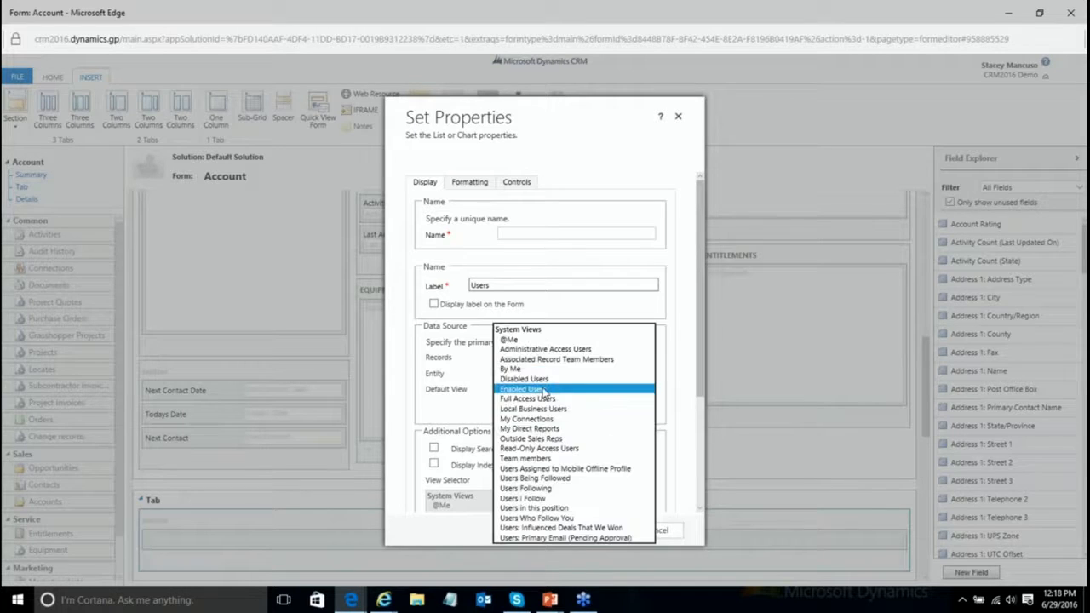
pyautogui.click(578, 361)
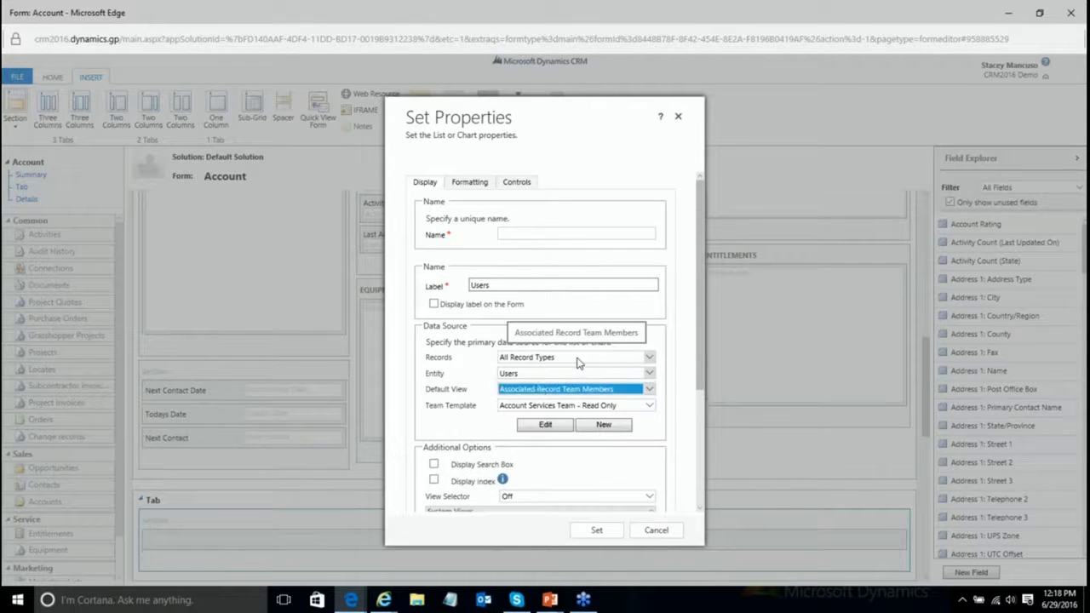
pyautogui.click(651, 407)
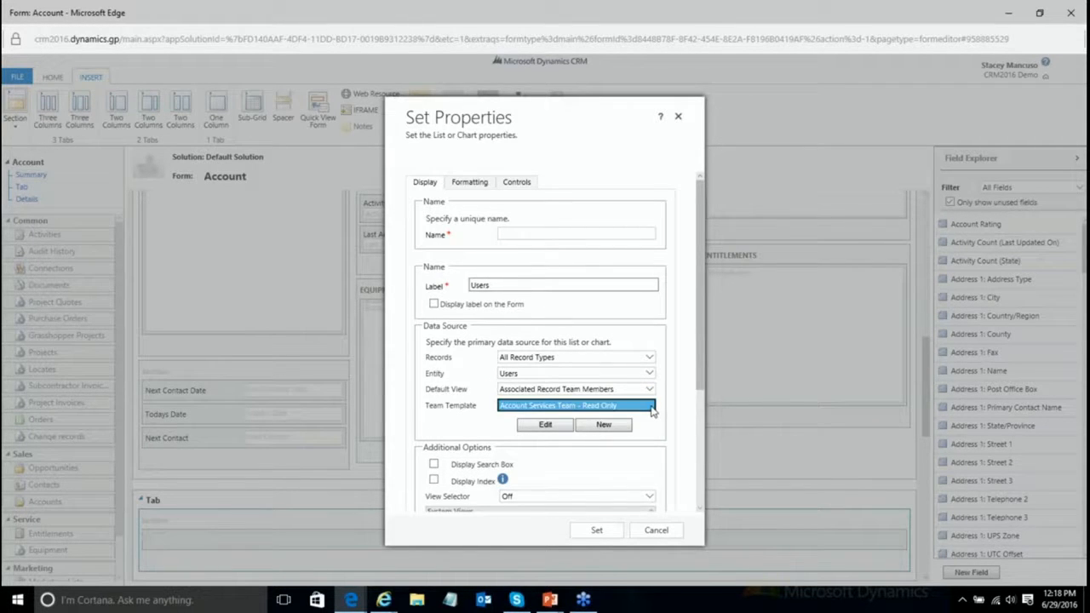
pyautogui.click(641, 407)
pyautogui.click(641, 408)
# Step: Label the sub-grid 'Account Svc Team - Read Only', name it AcctSvcTeam, show its label, apply
pyautogui.doubleClick(490, 285)
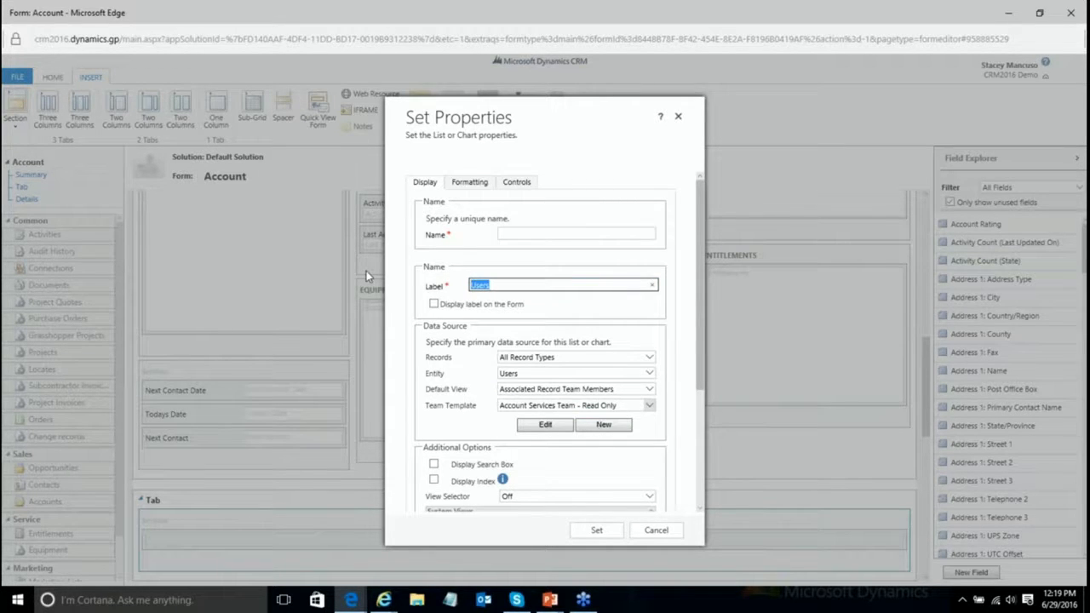
pyautogui.write('Account Se')
pyautogui.write('c Team - Read Only')
pyautogui.click(544, 236)
pyautogui.write('AcctSvcTeam')
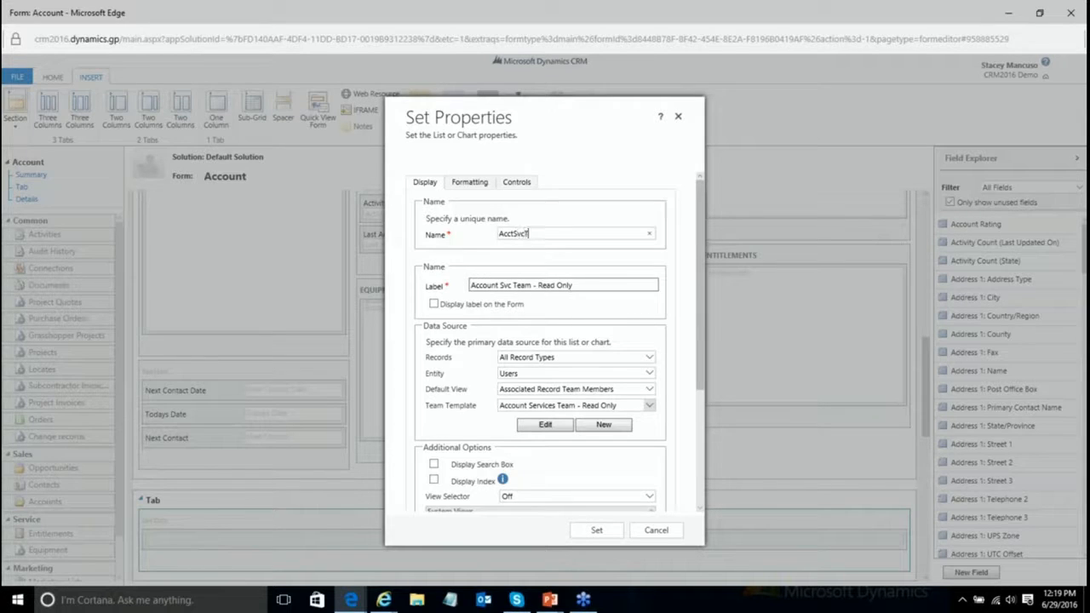
pyautogui.click(434, 304)
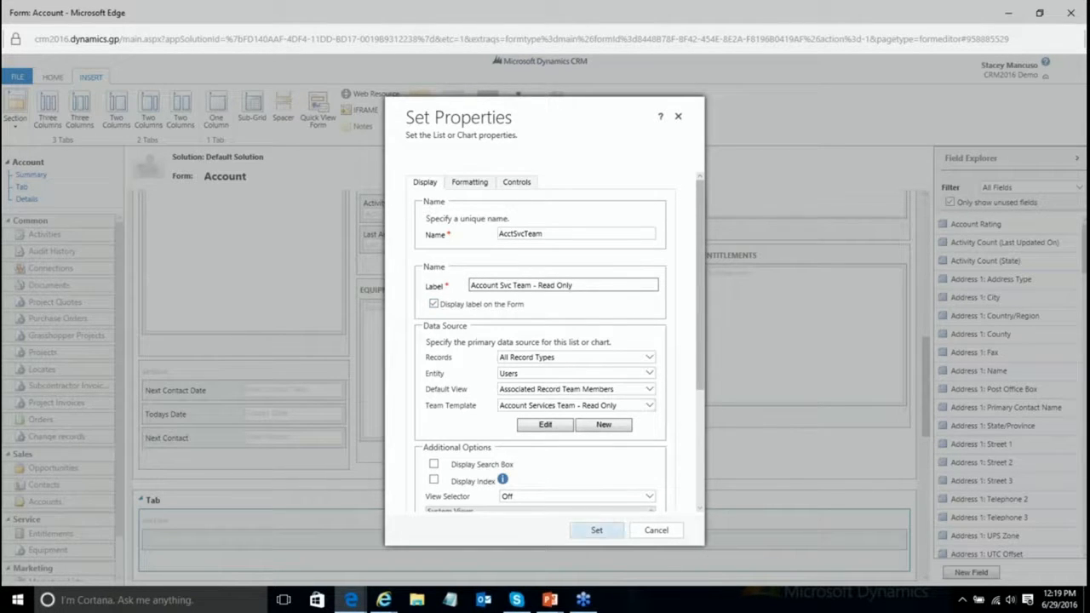
pyautogui.click(594, 531)
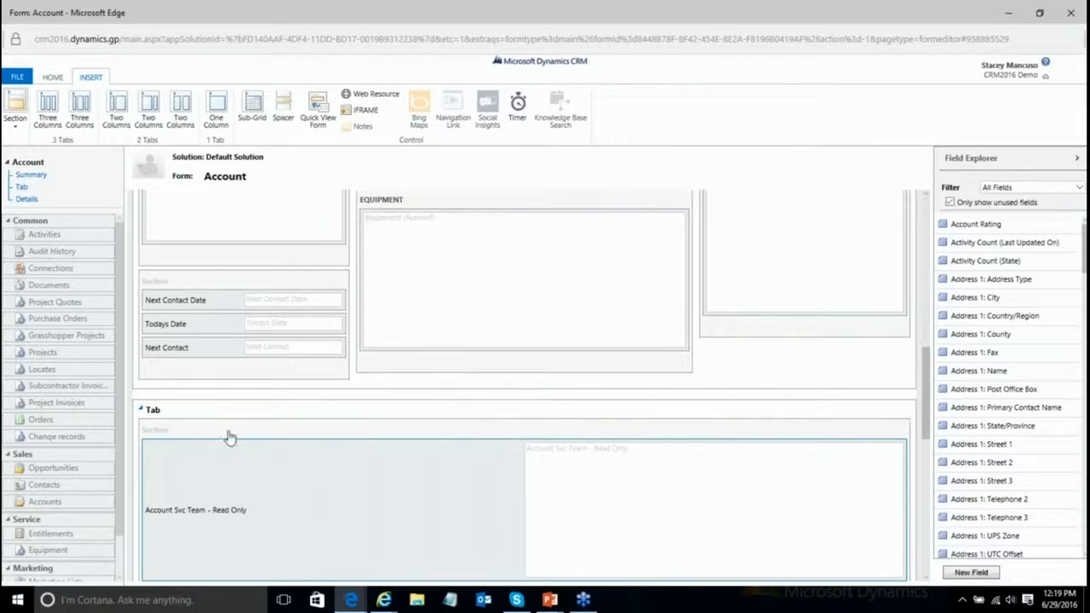
# Step: Turn off 'Show the label of this tab on the Form' for the new tab
pyautogui.click(179, 417)
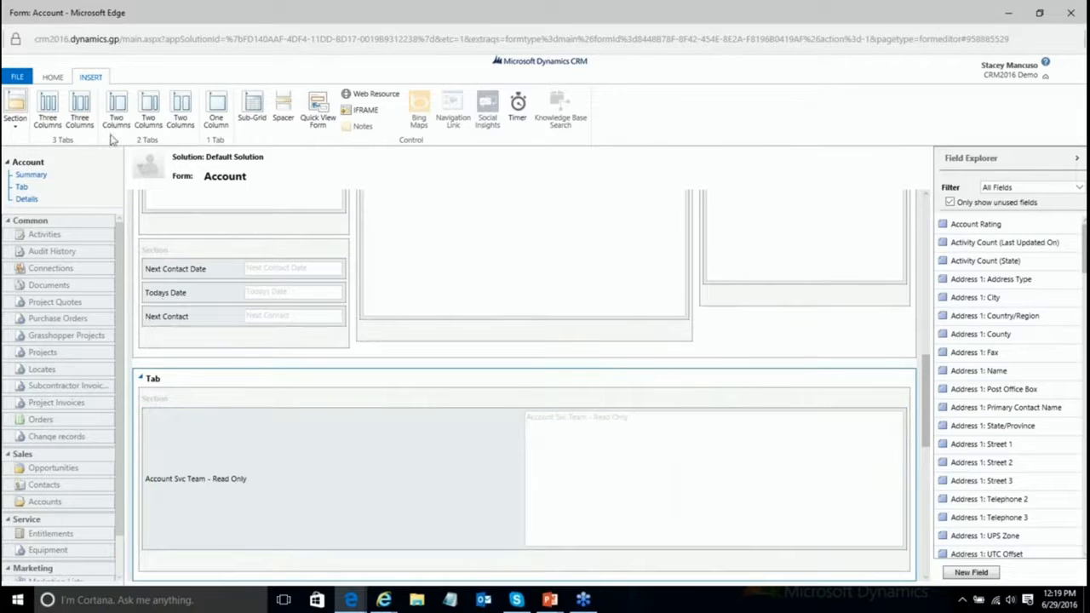
pyautogui.doubleClick(181, 383)
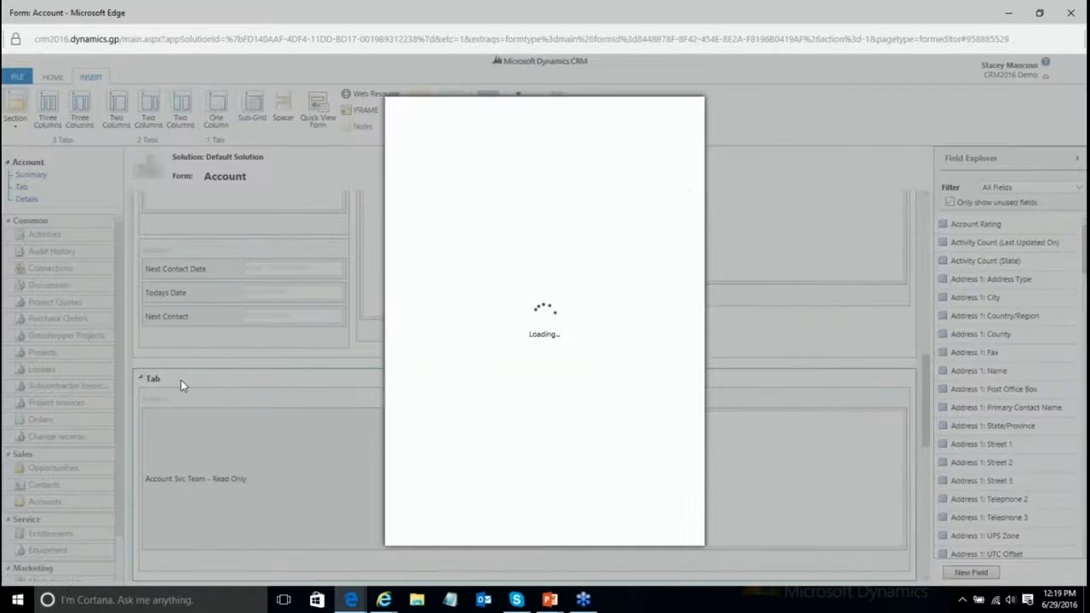
pyautogui.click(431, 277)
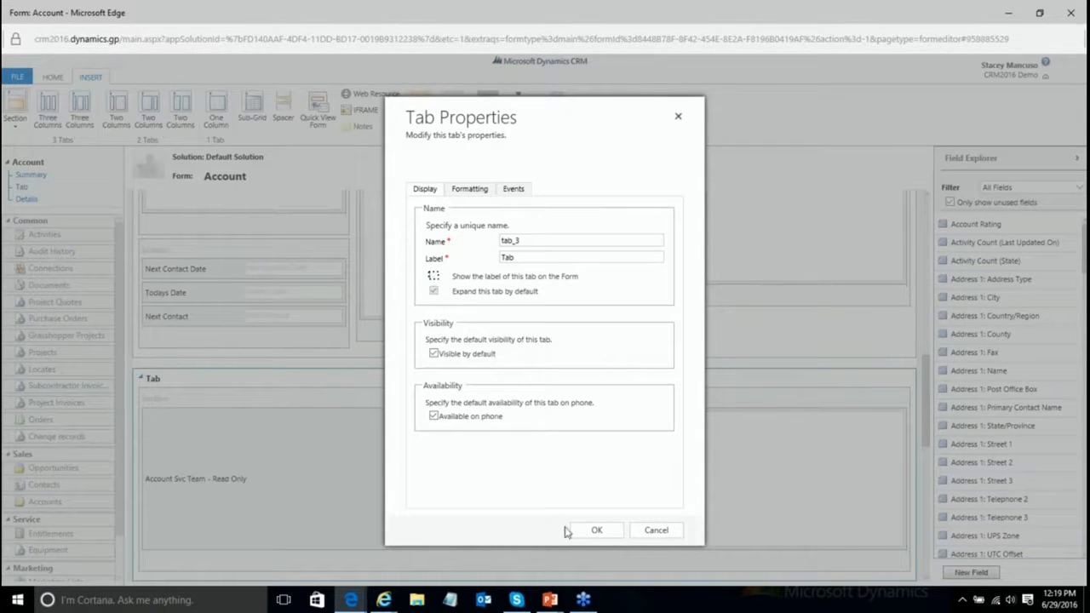
pyautogui.click(596, 530)
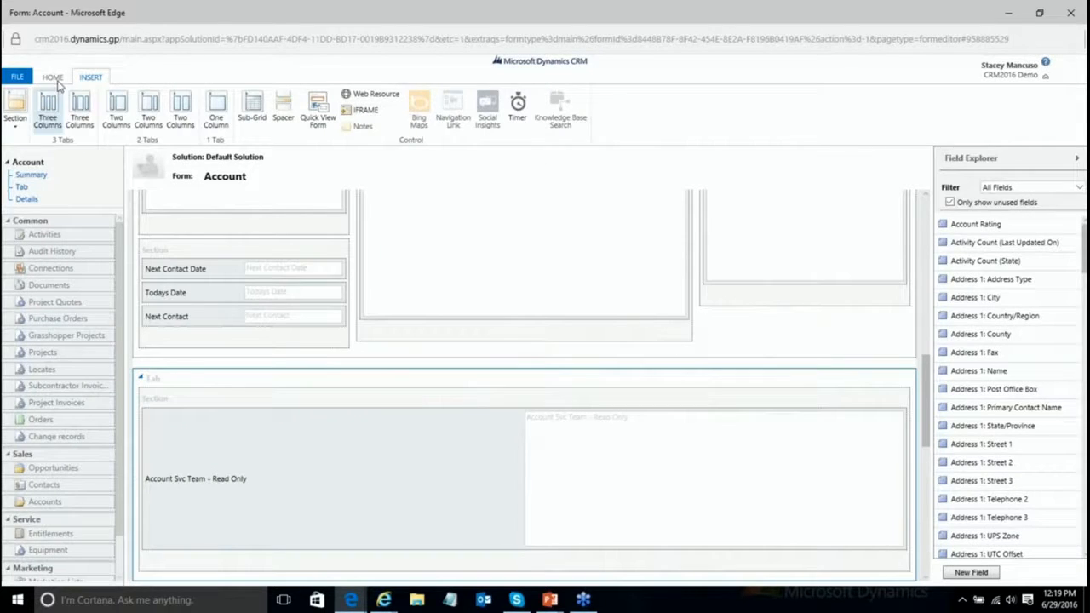
pyautogui.click(54, 78)
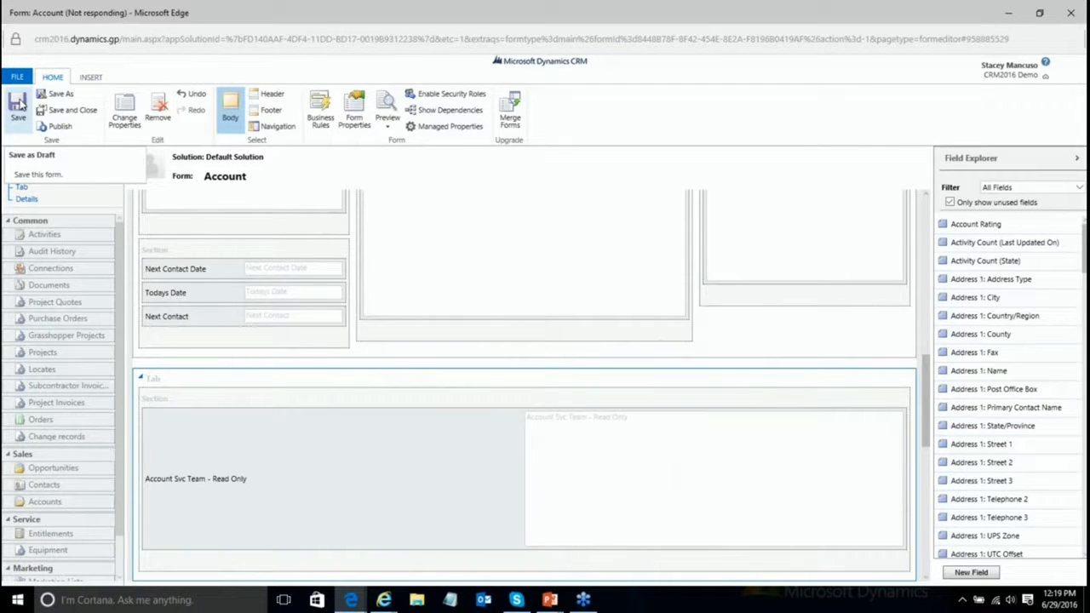
# Step: Publish the customized Account form, then close the form editor to return to the forms list
pyautogui.click(60, 126)
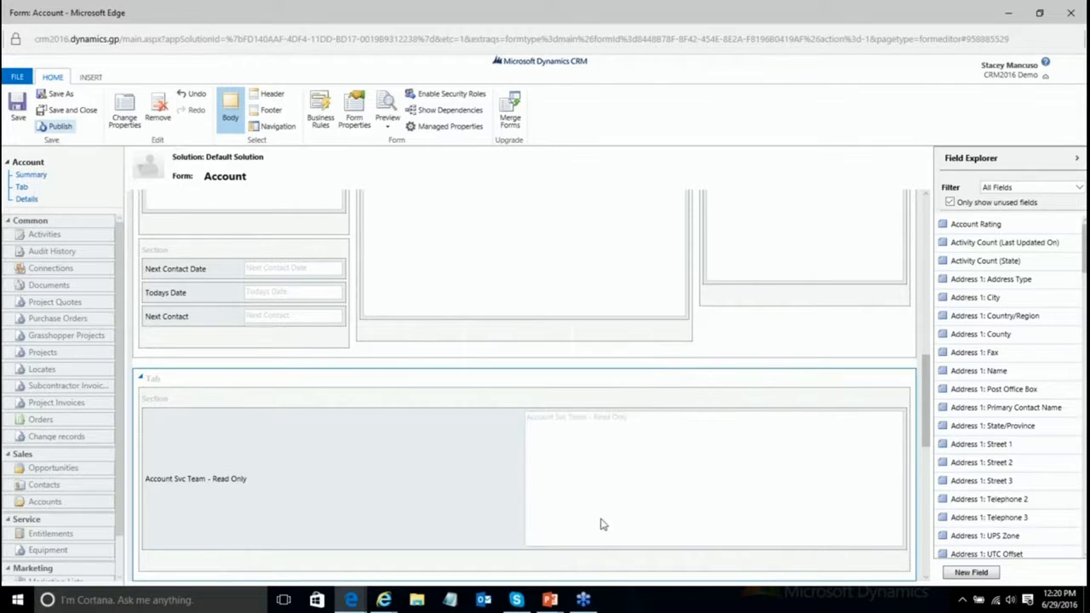
pyautogui.click(1071, 12)
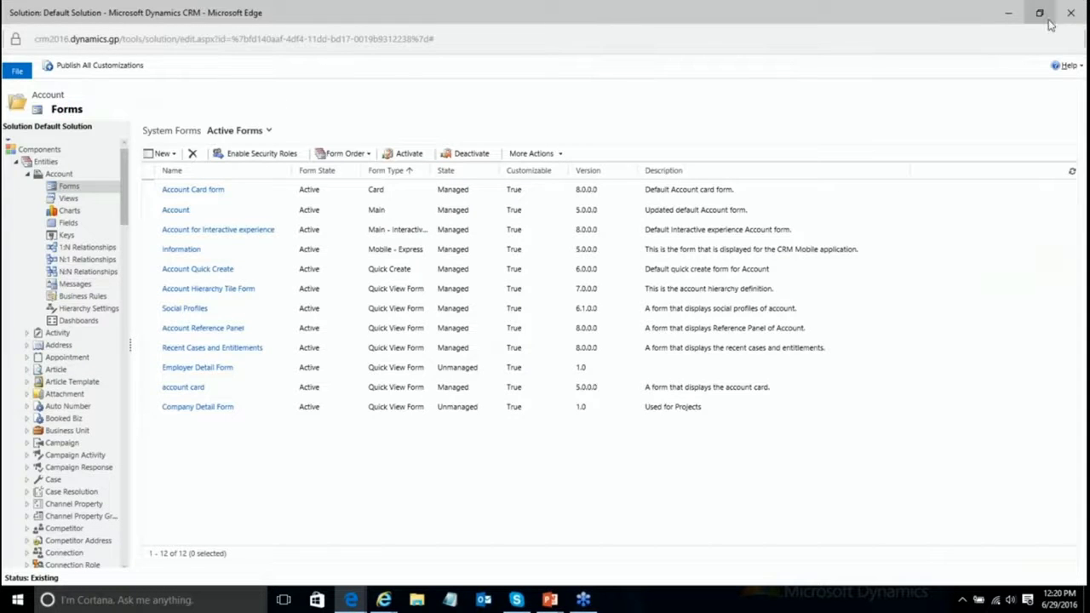
pyautogui.click(1008, 13)
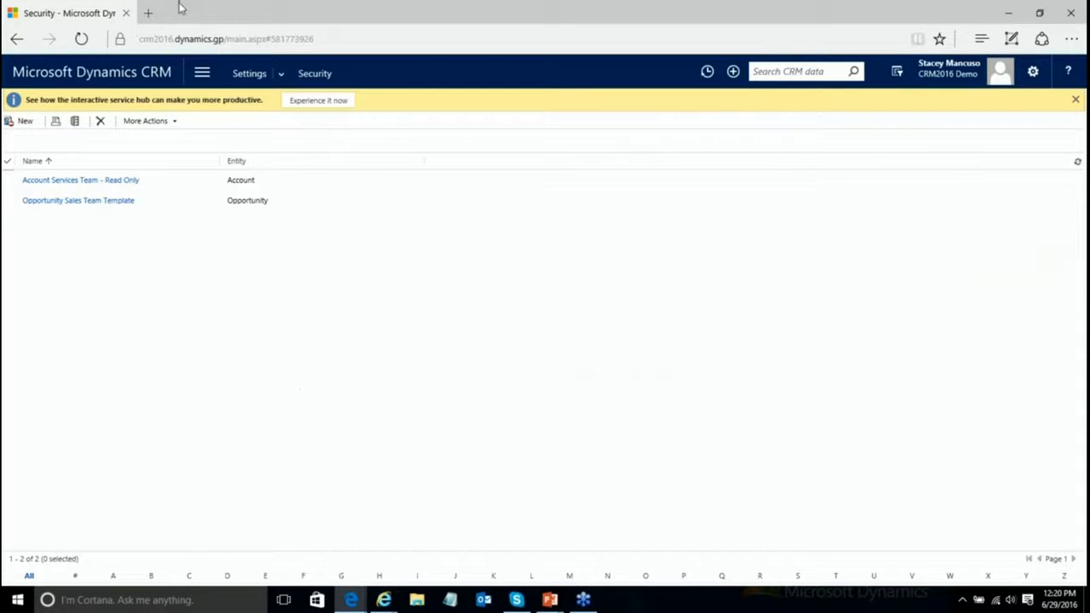
pyautogui.click(201, 75)
pyautogui.click(96, 121)
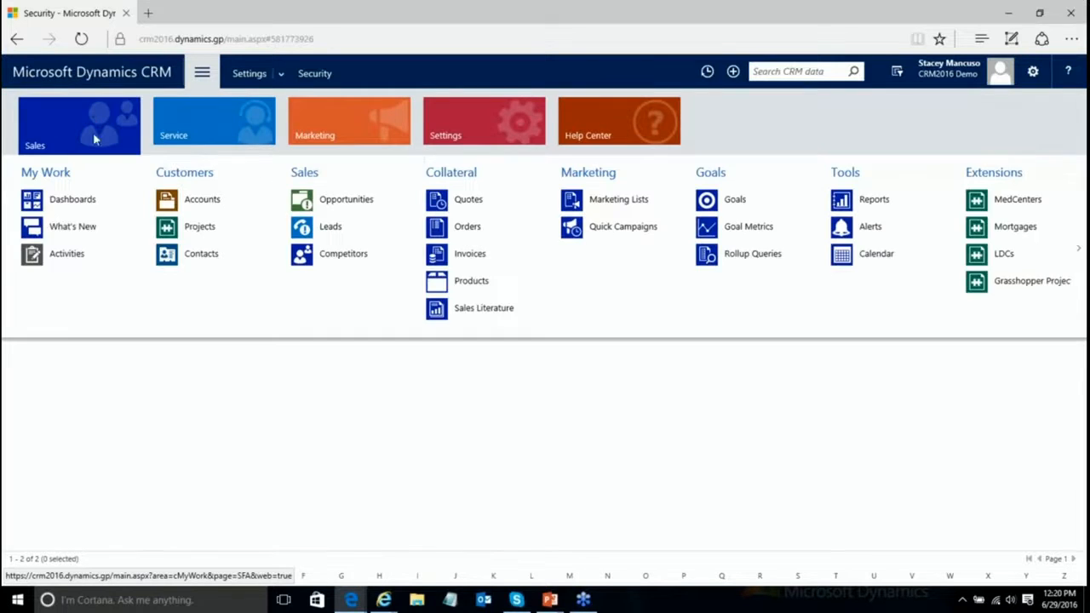
pyautogui.click(203, 200)
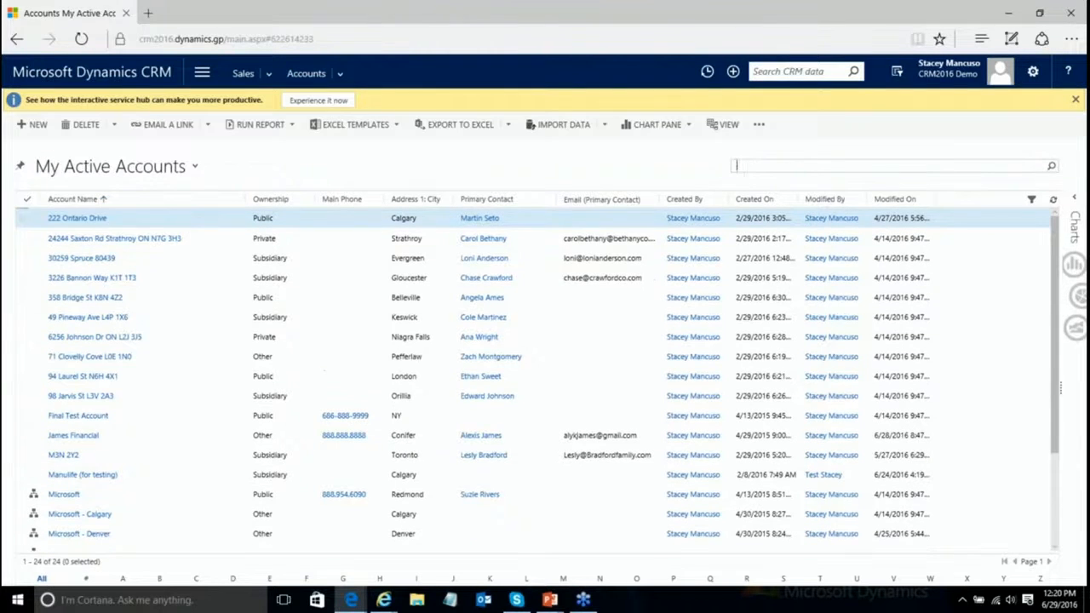
pyautogui.click(92, 219)
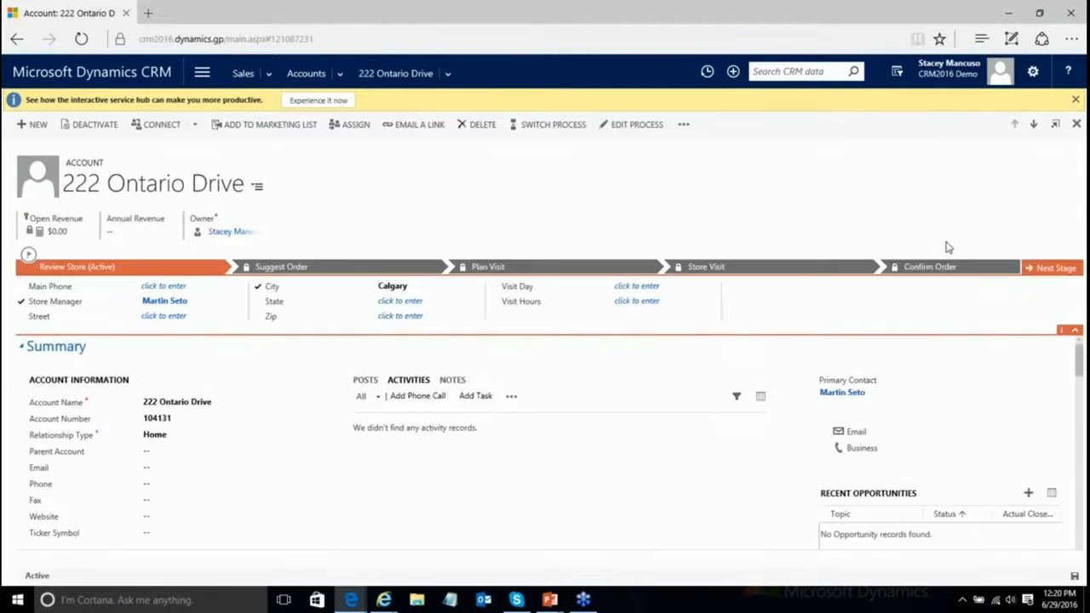
pyautogui.moveTo(1079, 327); pyautogui.dragTo(1083, 516)
pyautogui.scroll(10, 890, 455)
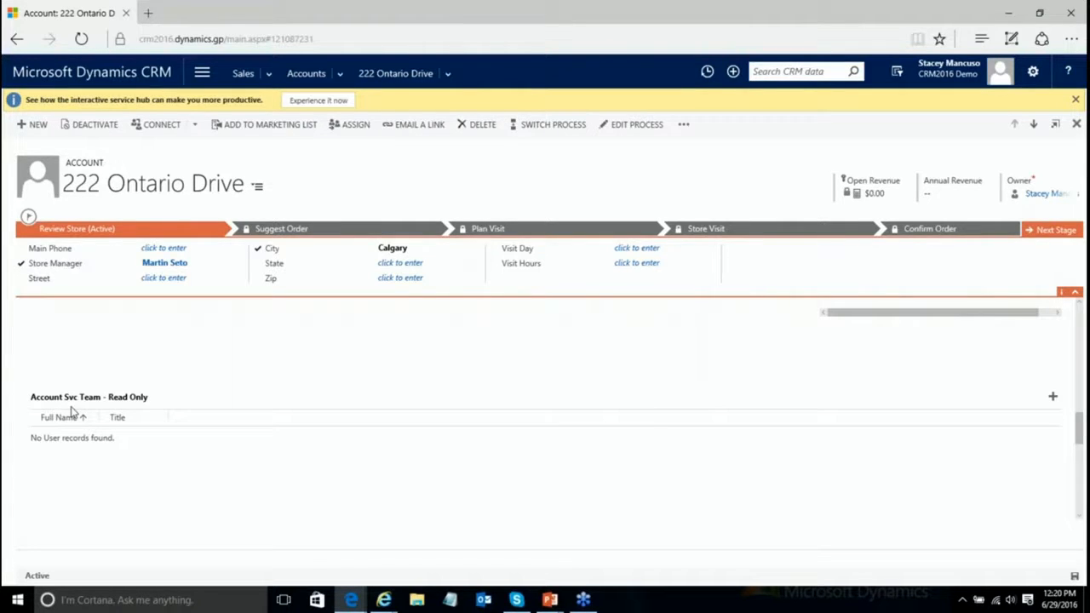
# Step: Add a user from the lookup list as a member of the Account Svc Team - Read Only grid
pyautogui.click(1053, 399)
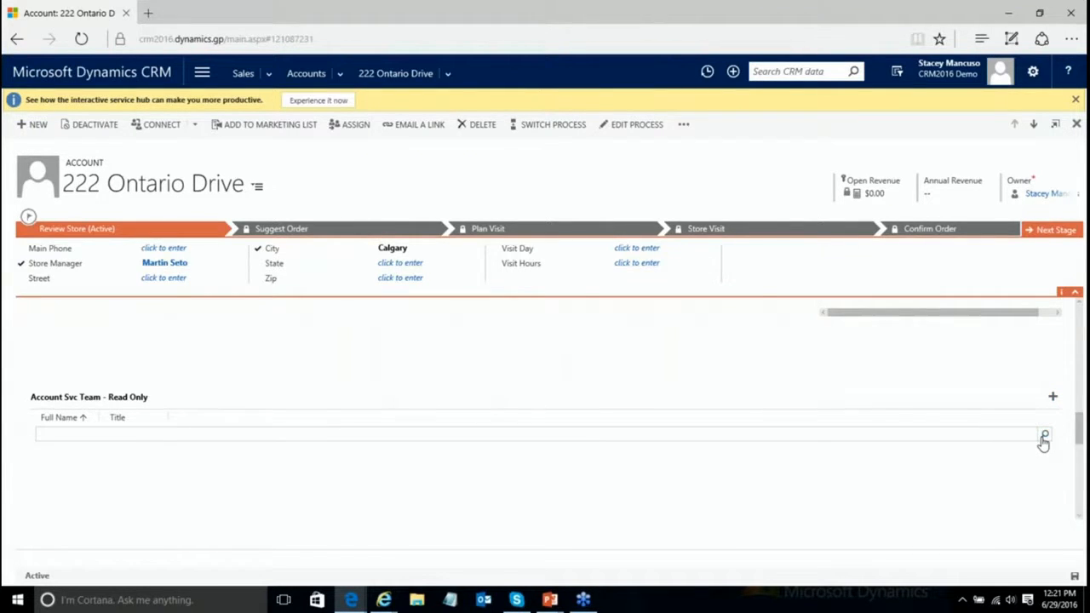
pyautogui.click(1044, 437)
pyautogui.scroll(-2, 514, 352)
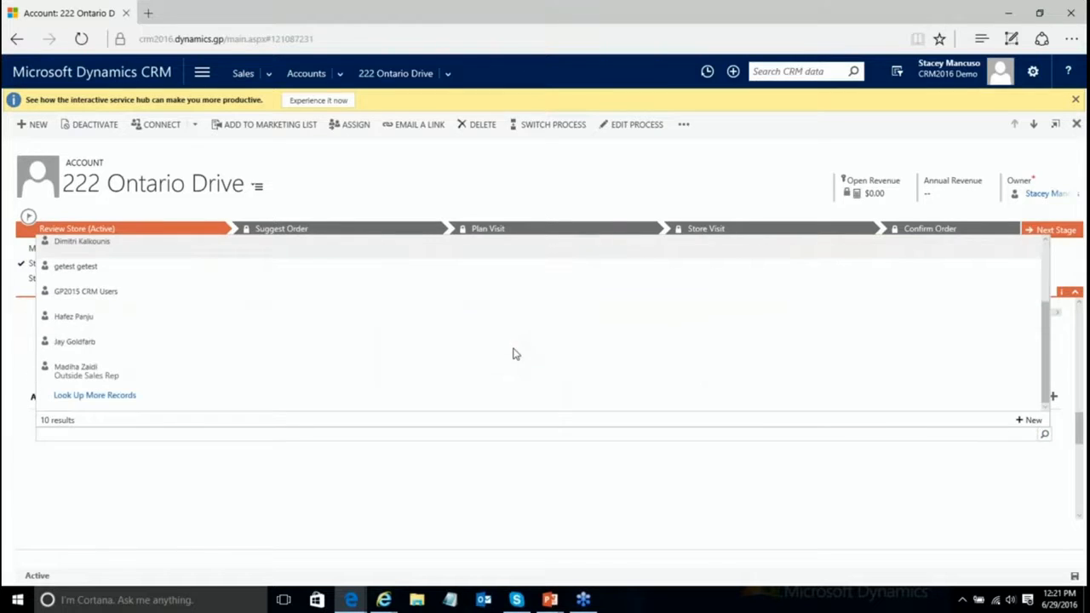
pyautogui.click(133, 367)
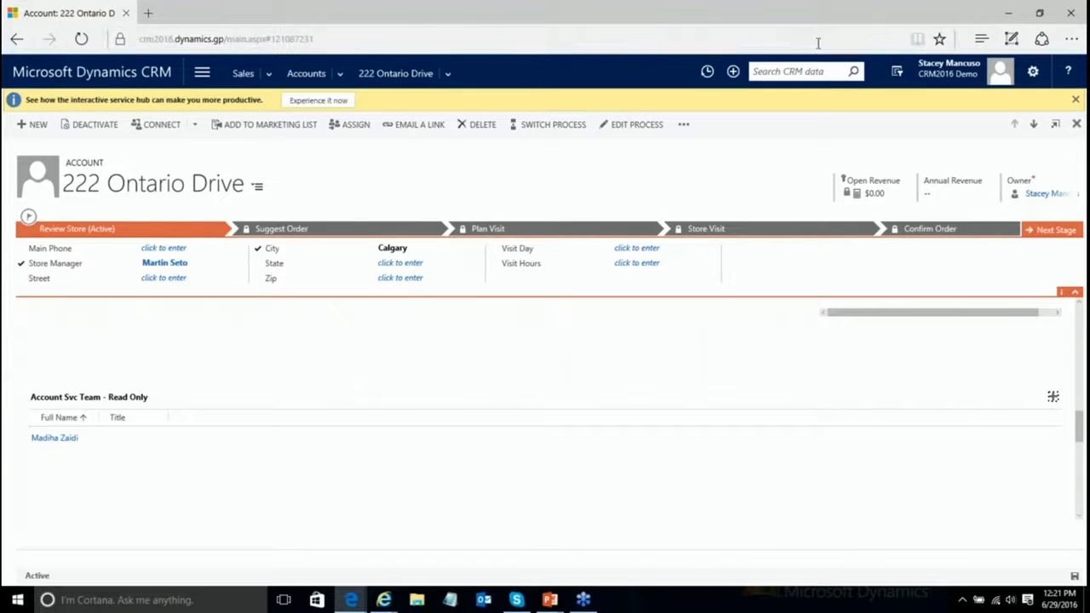
# Step: Open Advanced Find in its own window and set Look for to Teams
pyautogui.click(897, 70)
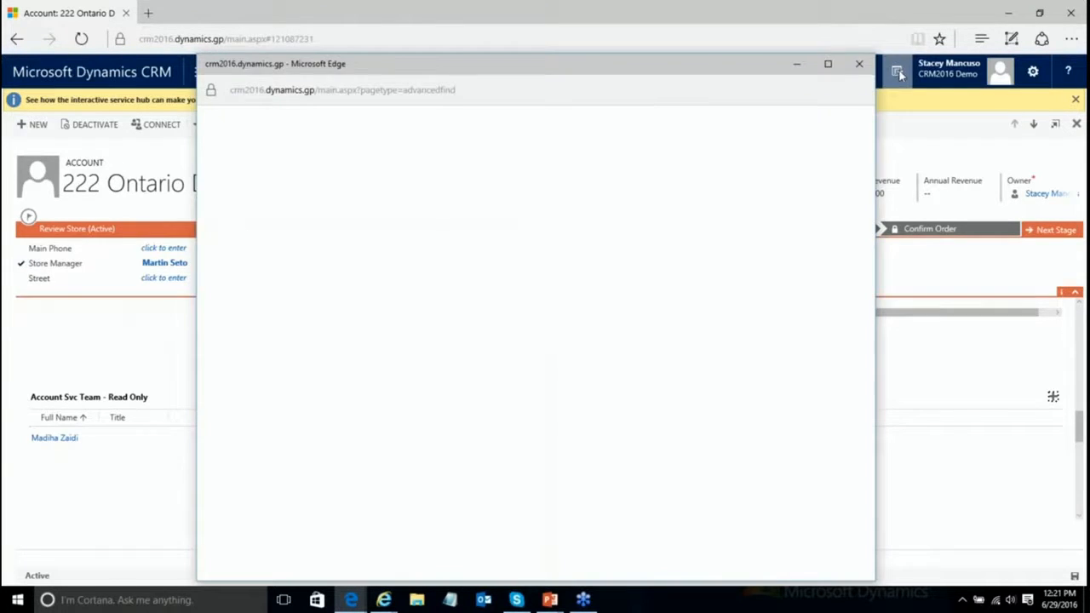
pyautogui.moveTo(661, 63); pyautogui.dragTo(554, 44)
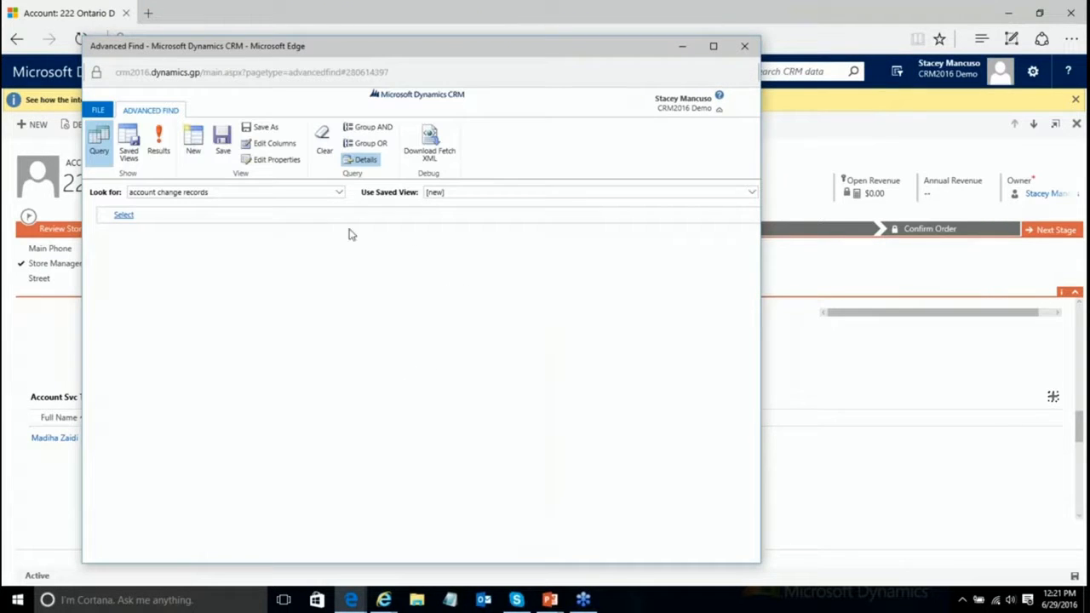
pyautogui.click(339, 194)
pyautogui.scroll(-1, 314, 286)
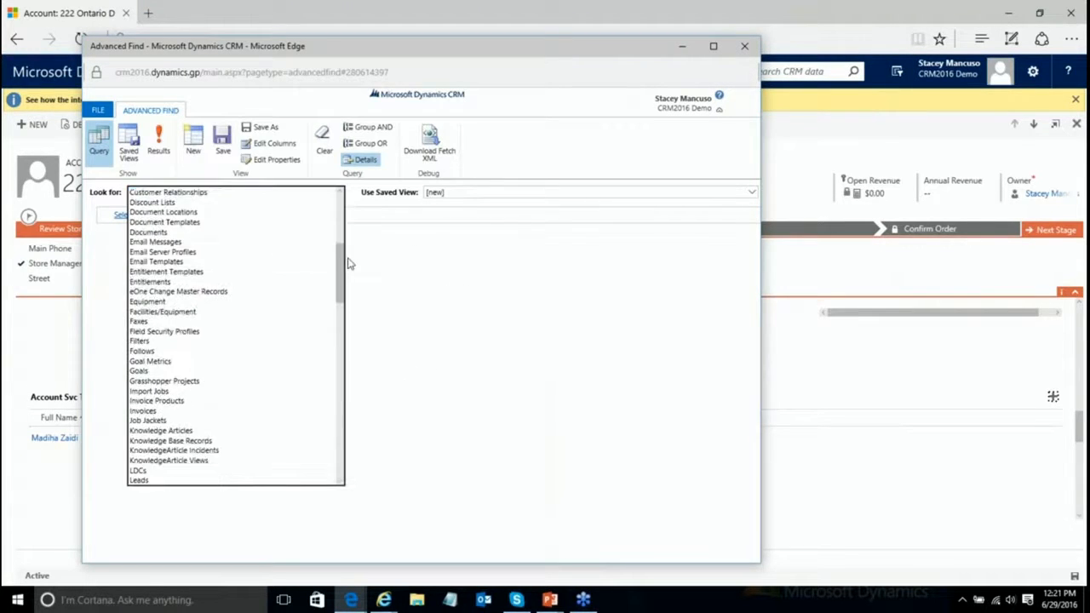
pyautogui.moveTo(343, 271); pyautogui.dragTo(274, 457)
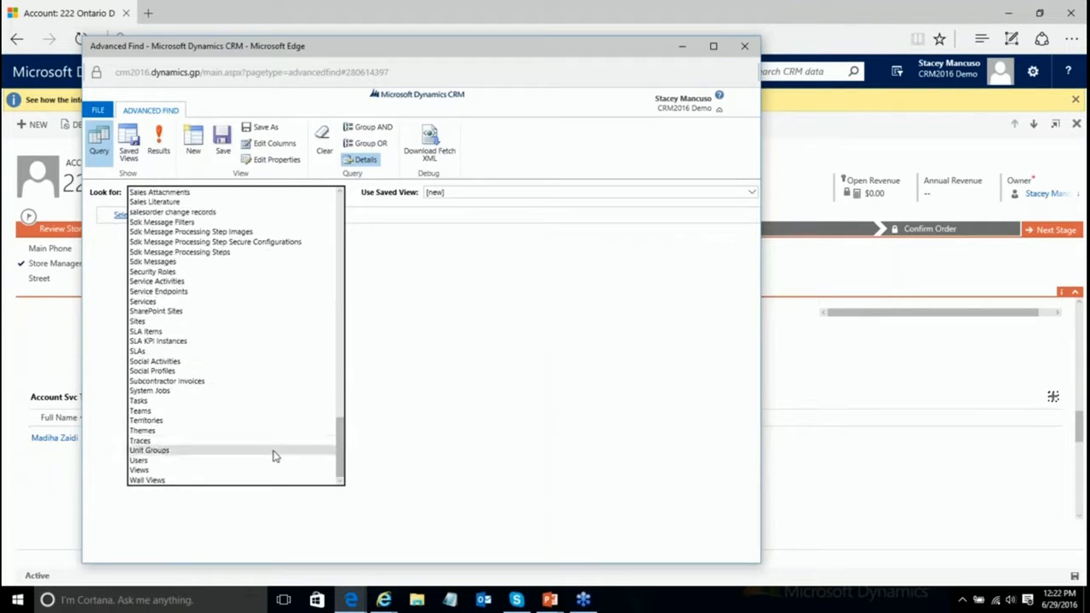
pyautogui.click(141, 411)
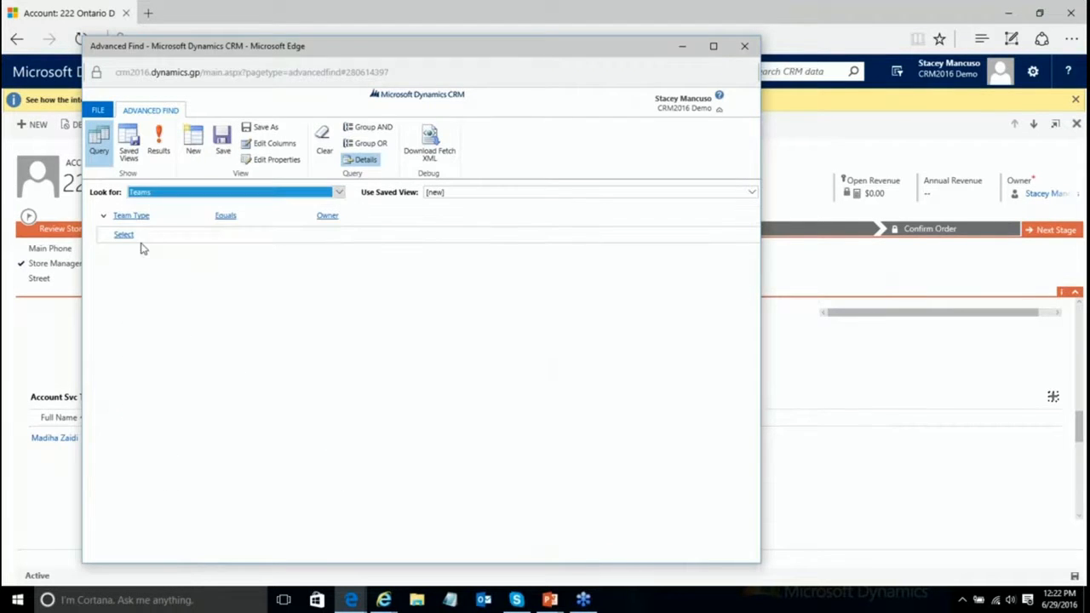
# Step: Filter Team Type equals Access and show the results
pyautogui.click(327, 214)
pyautogui.click(406, 220)
pyautogui.click(449, 311)
pyautogui.click(417, 367)
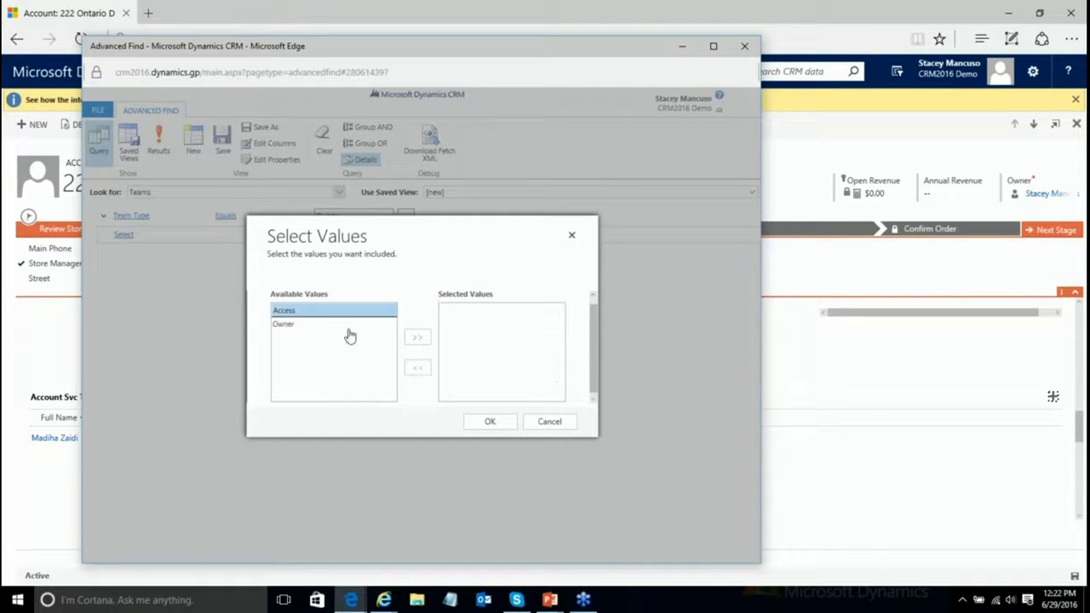
pyautogui.click(418, 338)
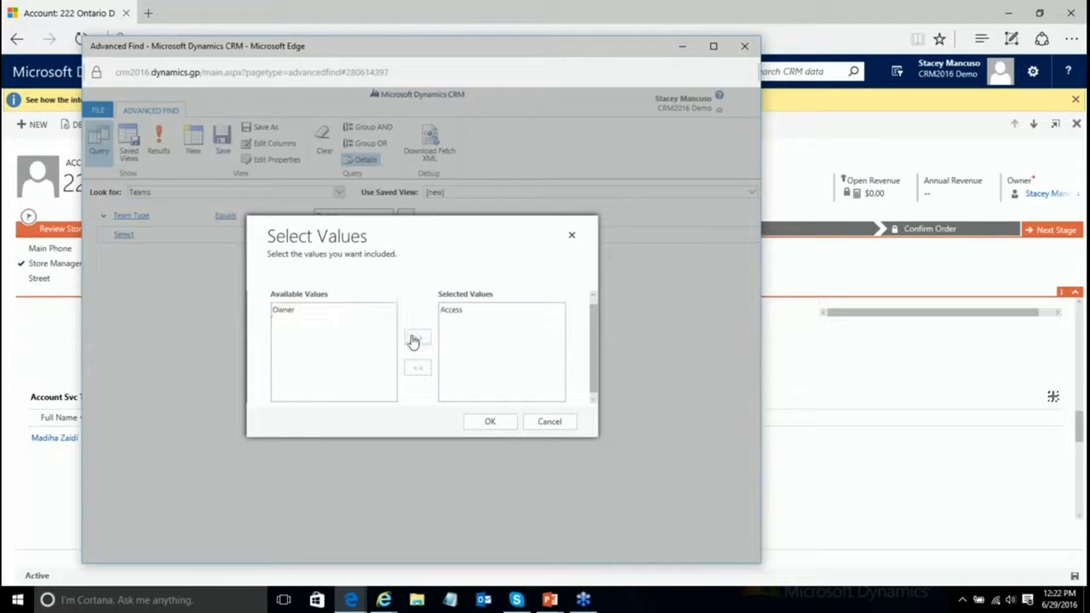
pyautogui.click(489, 421)
pyautogui.click(162, 140)
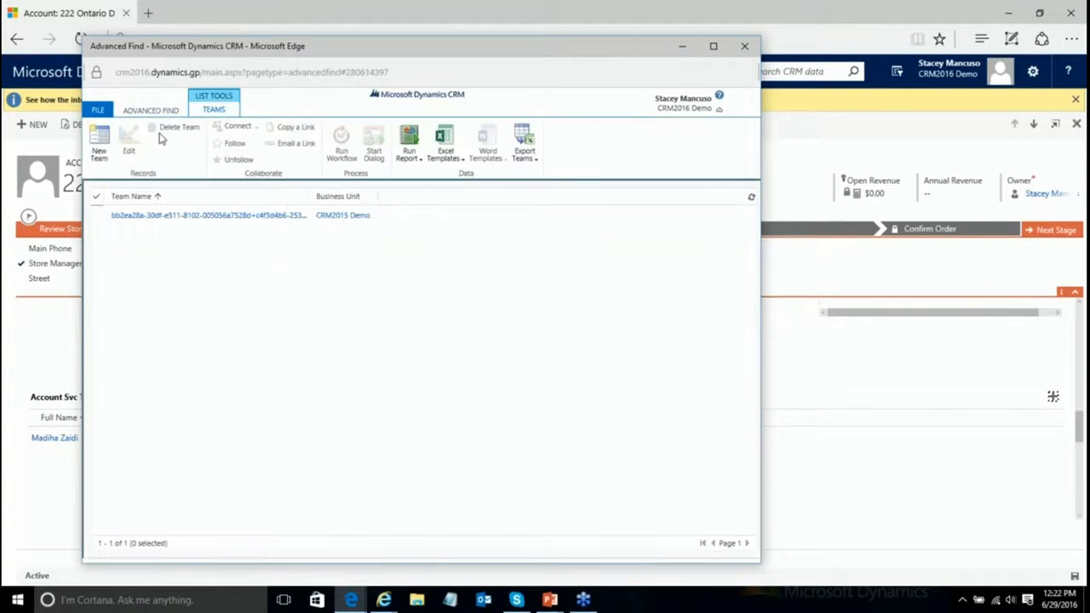
pyautogui.click(151, 219)
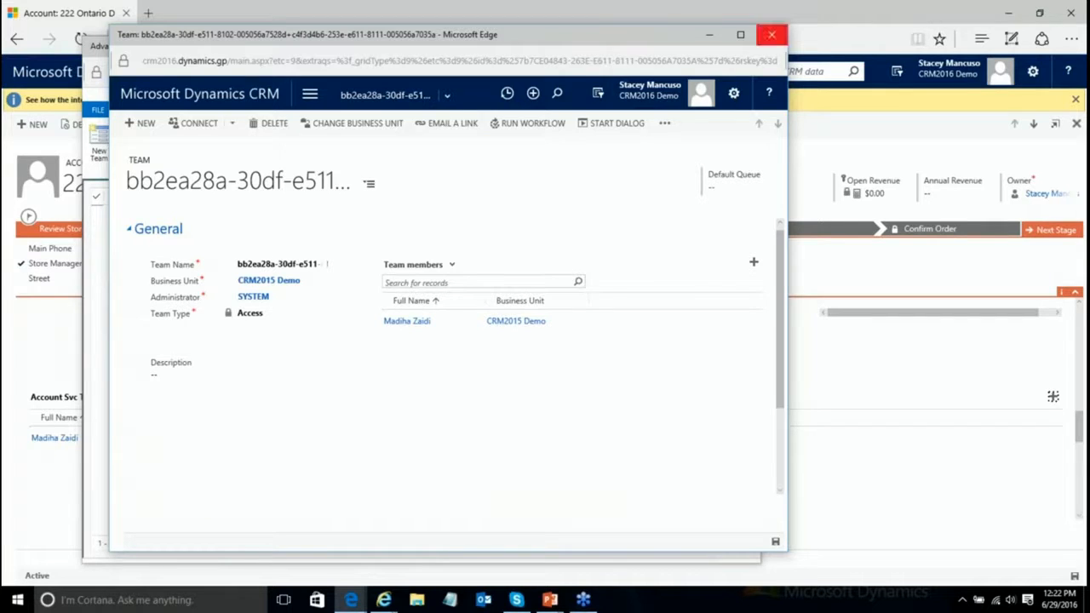
pyautogui.click(772, 38)
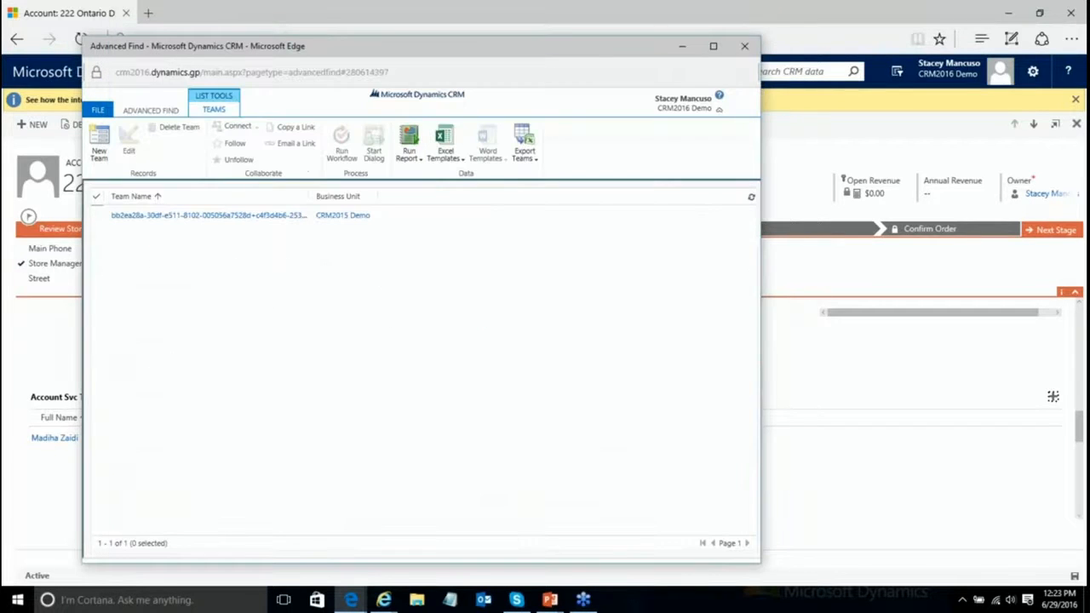
pyautogui.click(746, 47)
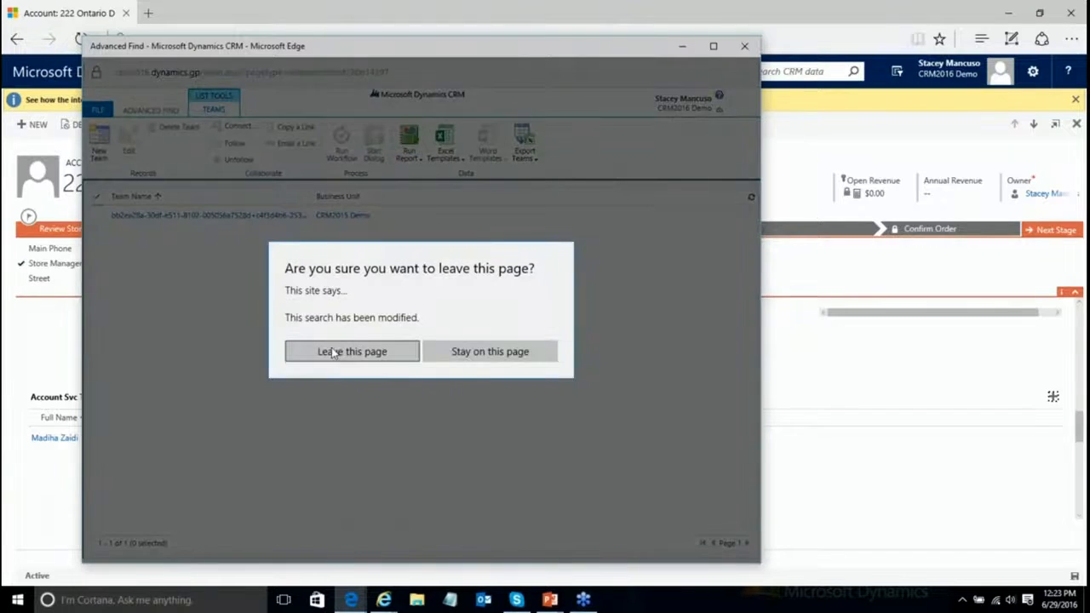
pyautogui.click(330, 353)
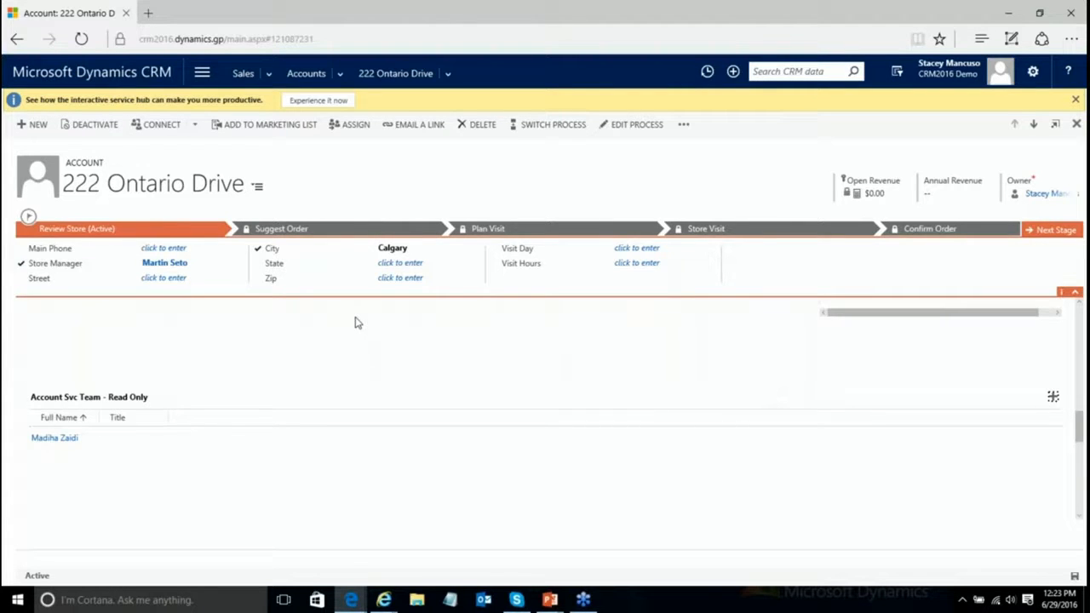
pyautogui.click(299, 74)
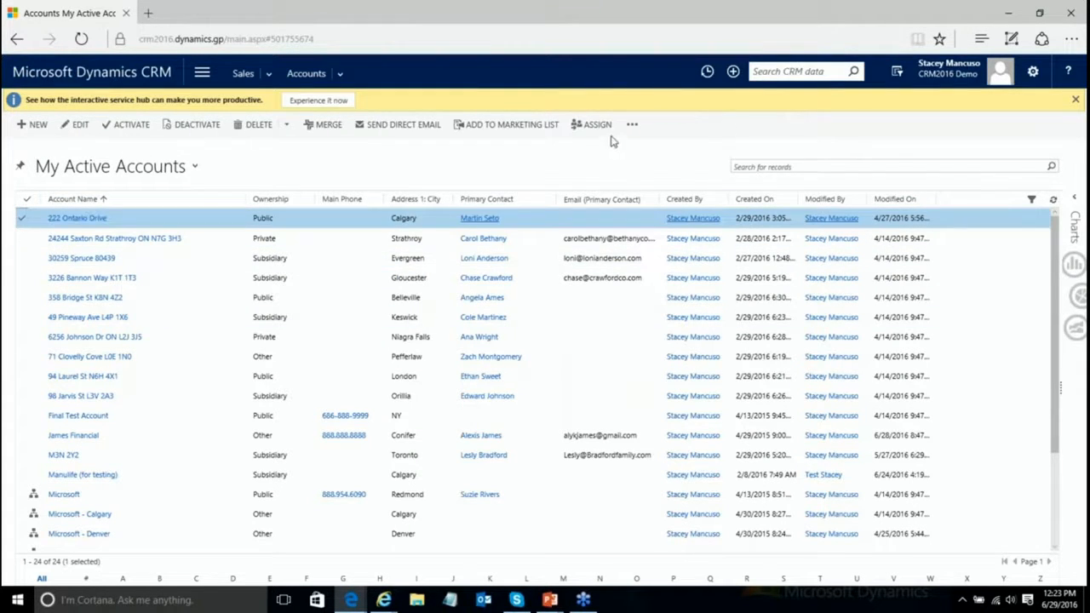
pyautogui.click(632, 125)
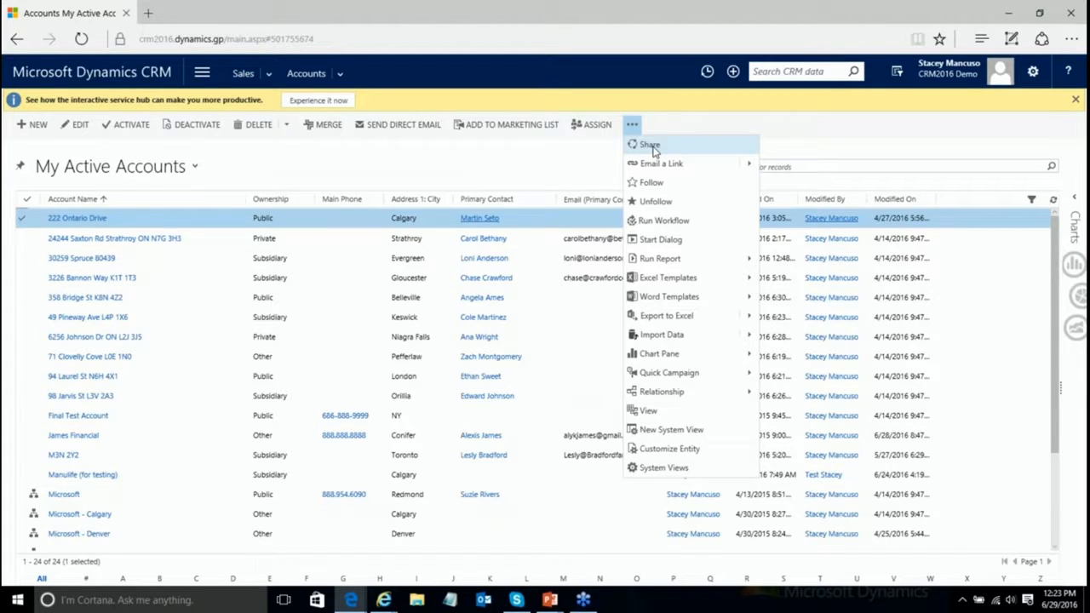
# Step: Dismiss the account actions menu, return to the PowerPoint slide show and advance to the Owner Teams and Access Teams slide
pyautogui.click(552, 183)
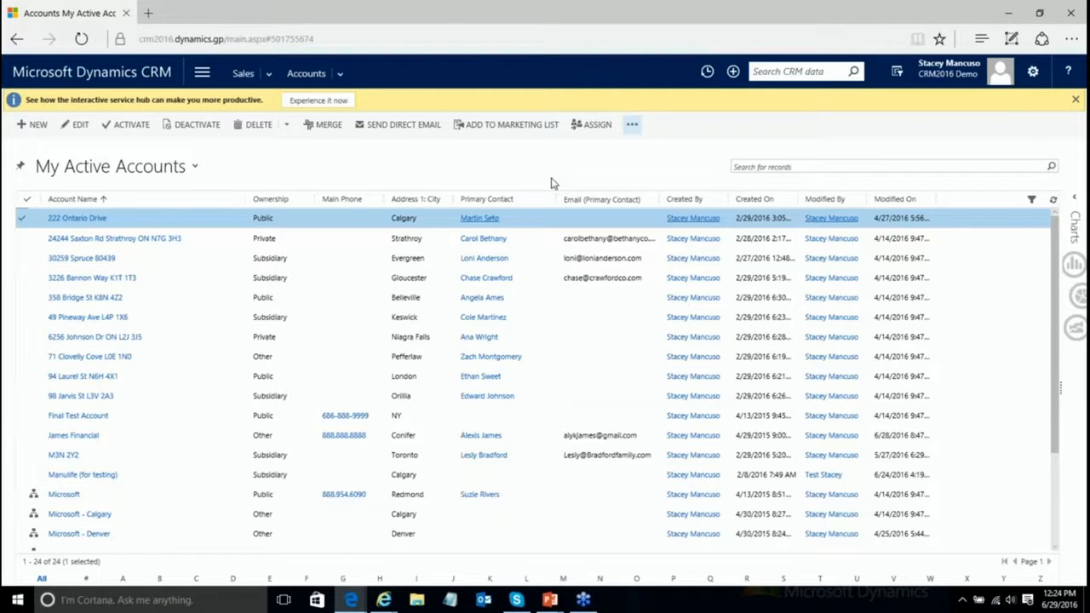
pyautogui.moveTo(550, 599)
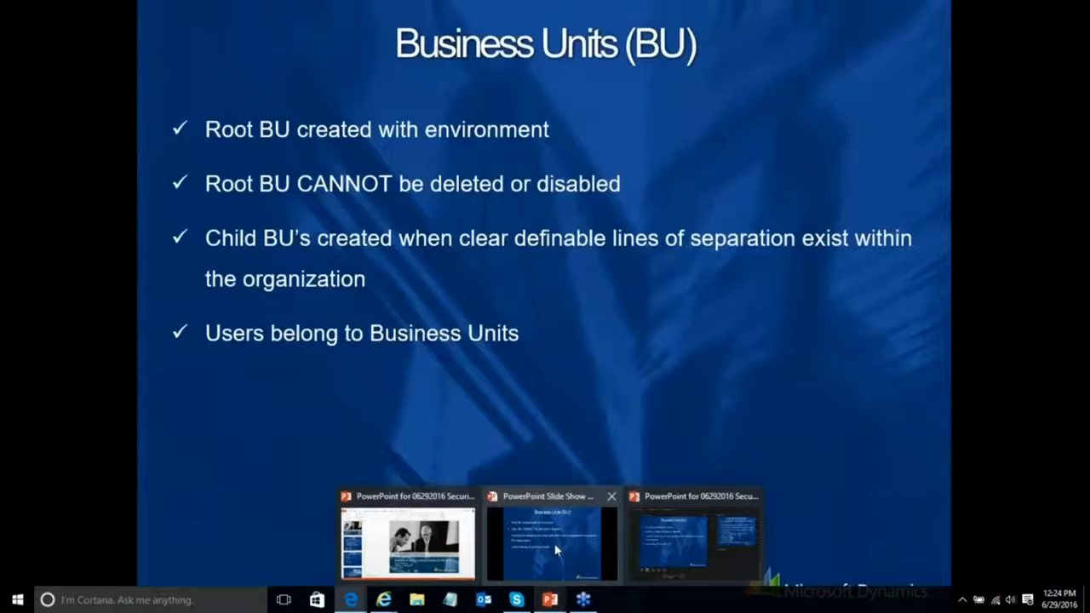
pyautogui.click(552, 541)
pyautogui.click(176, 600)
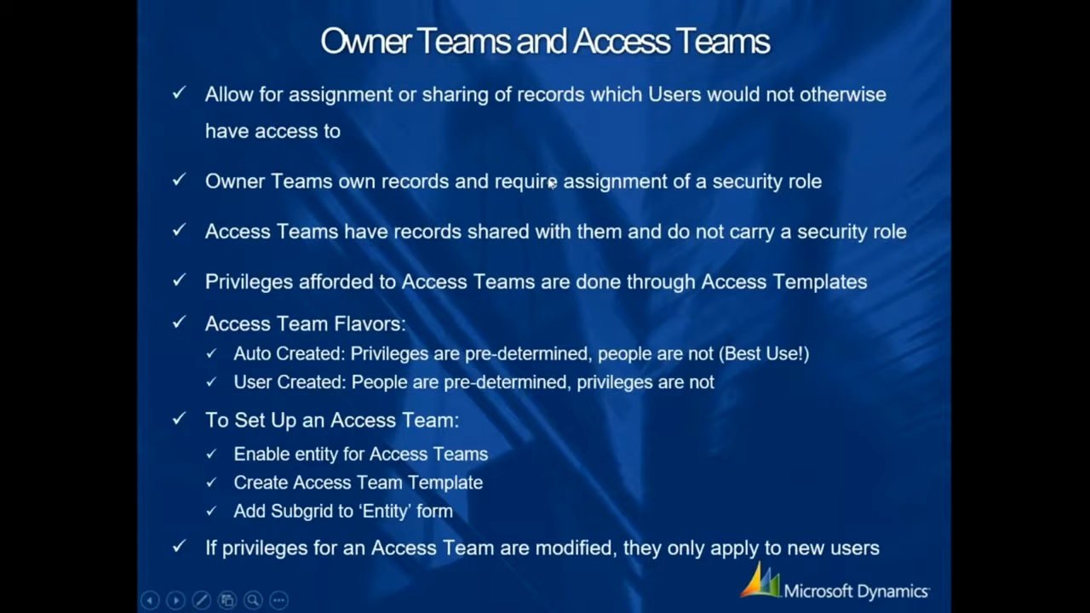
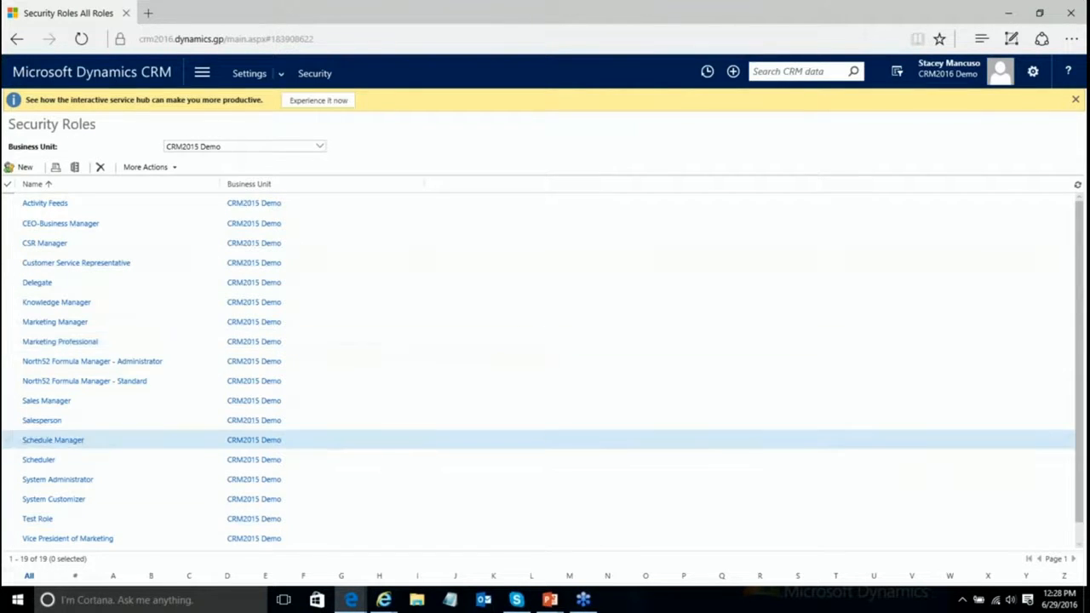
# Step: Copy the Salesperson role as 'Salesperson Demo Role' without opening the new role
pyautogui.click(10, 423)
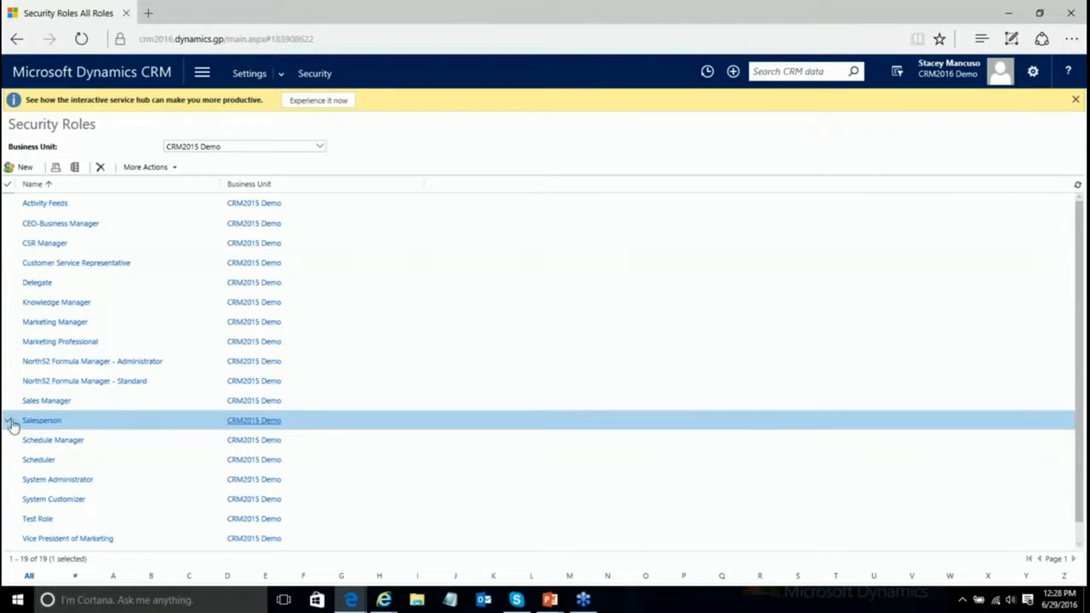
pyautogui.click(173, 167)
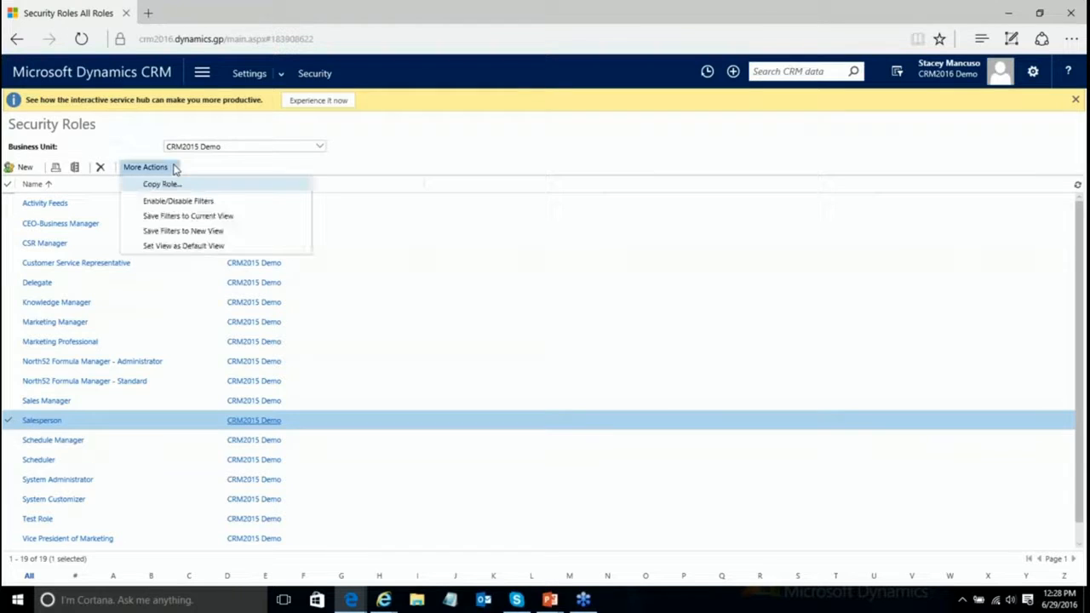
pyautogui.click(160, 184)
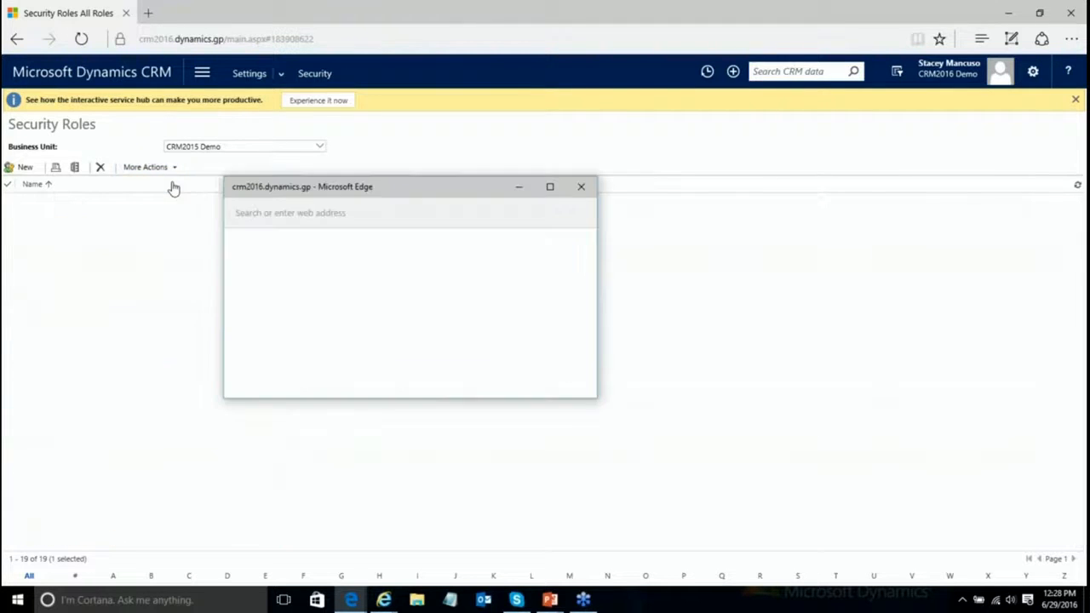
pyautogui.click(371, 329)
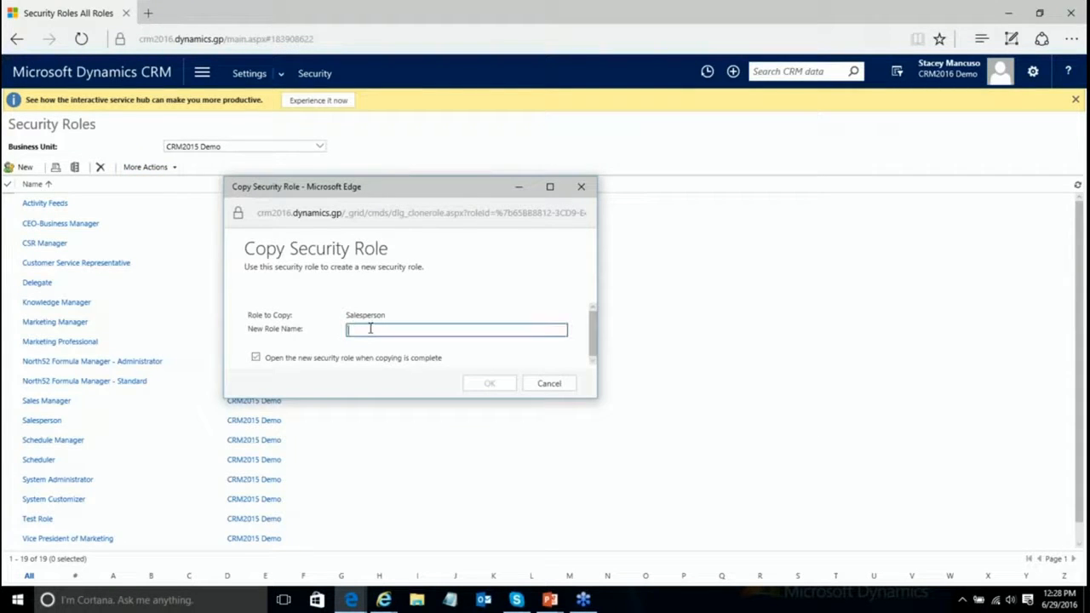
pyautogui.write('Salesperson Demo Role')
pyautogui.click(256, 358)
pyautogui.moveTo(453, 331); pyautogui.dragTo(331, 324)
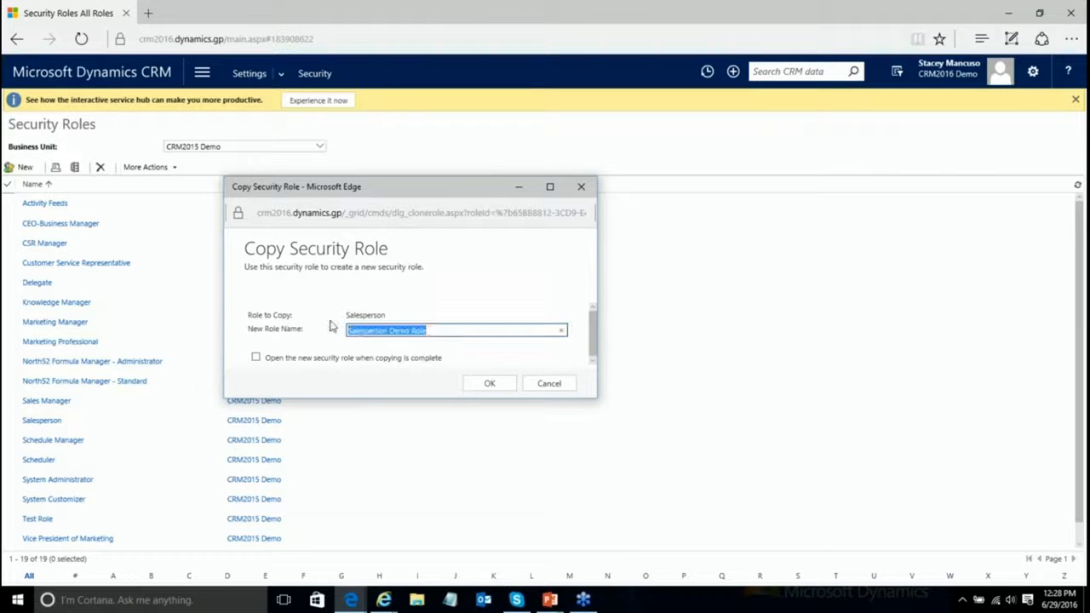
pyautogui.click(490, 383)
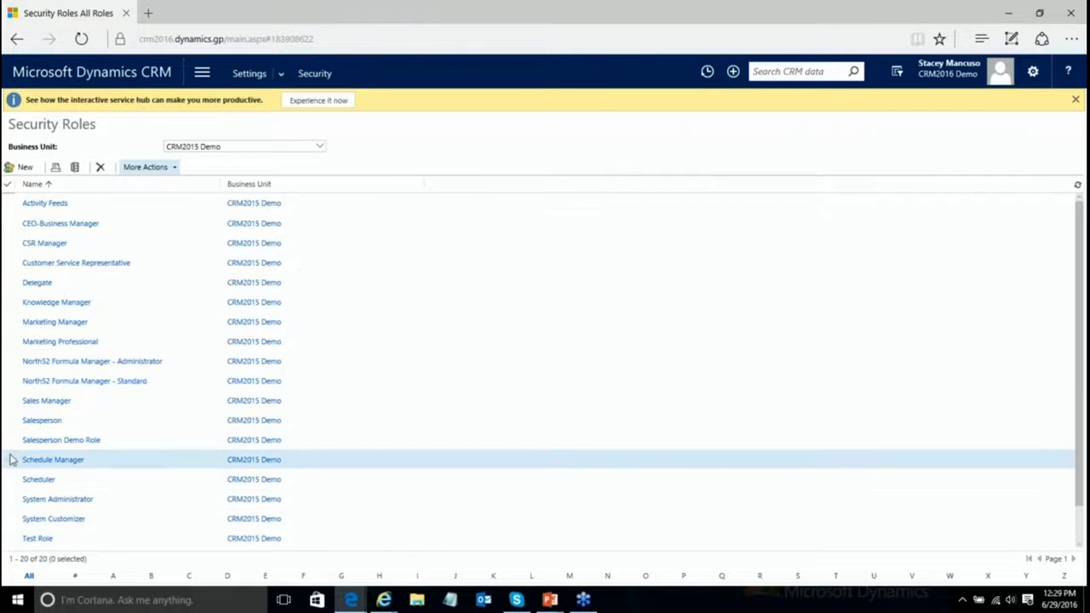
# Step: Copy Salesperson again, renaming the pasted name to 'Team Demo Role', without opening it
pyautogui.click(7, 422)
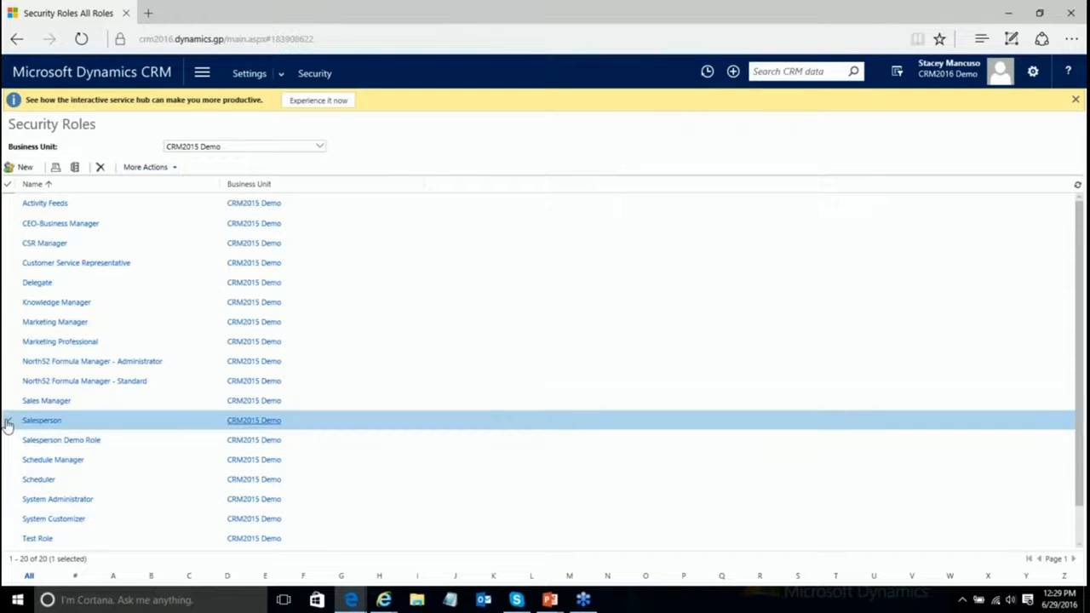
pyautogui.click(146, 167)
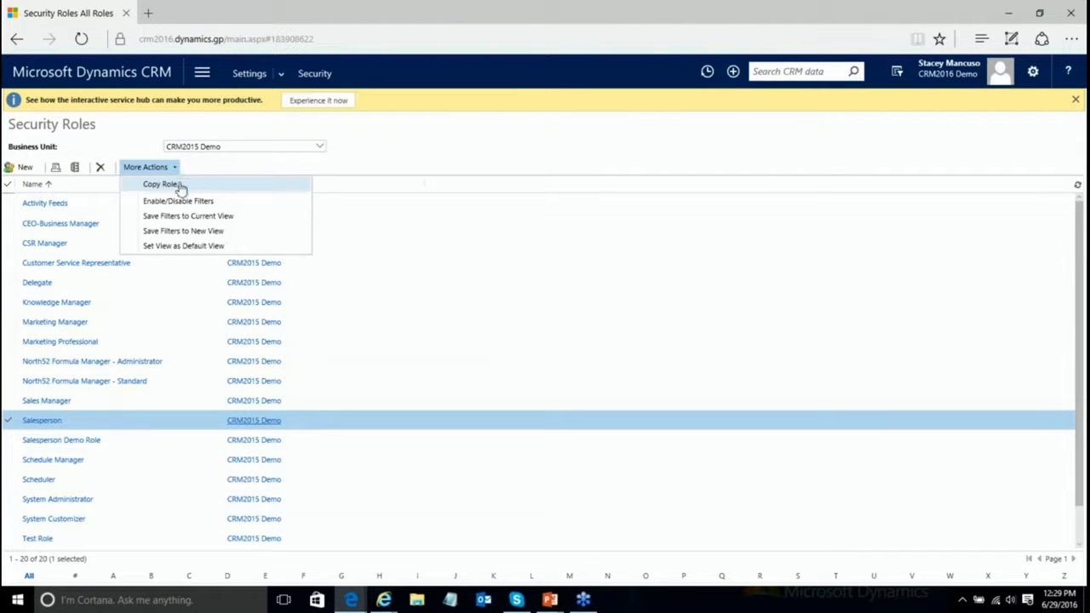
pyautogui.click(180, 186)
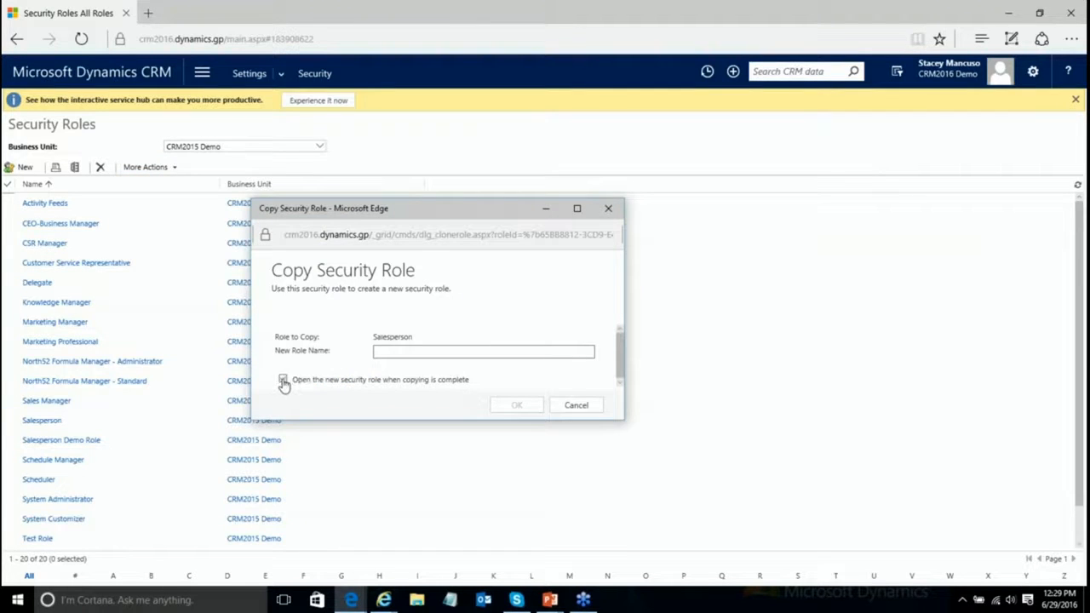
pyautogui.click(430, 350)
pyautogui.hotkey('ctrl', 'v')
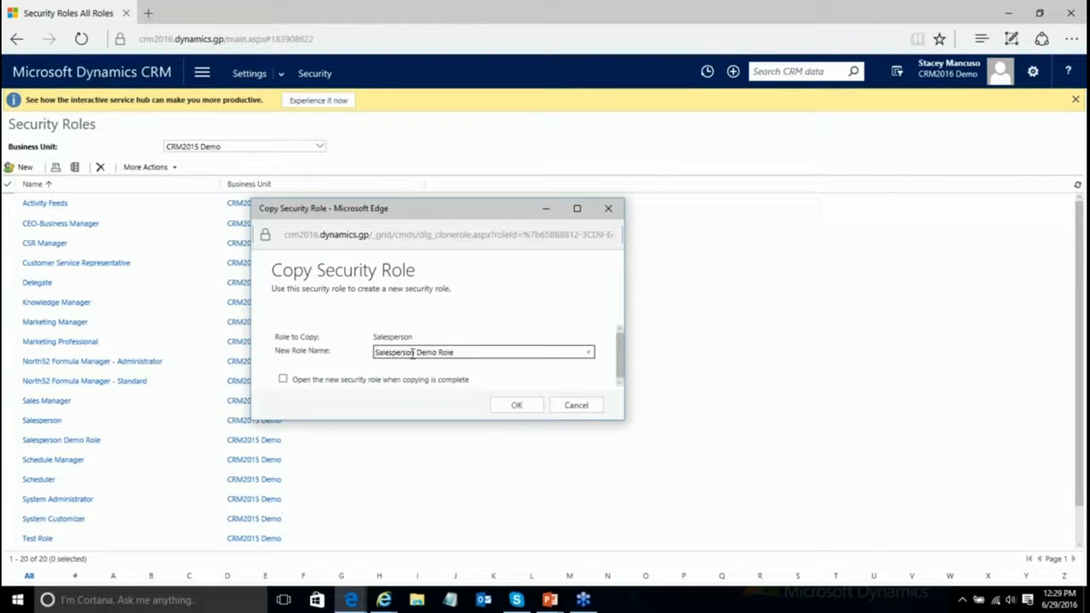
pyautogui.moveTo(415, 353); pyautogui.dragTo(327, 352)
pyautogui.press('BackSpace')
pyautogui.write('Team')
pyautogui.click(516, 405)
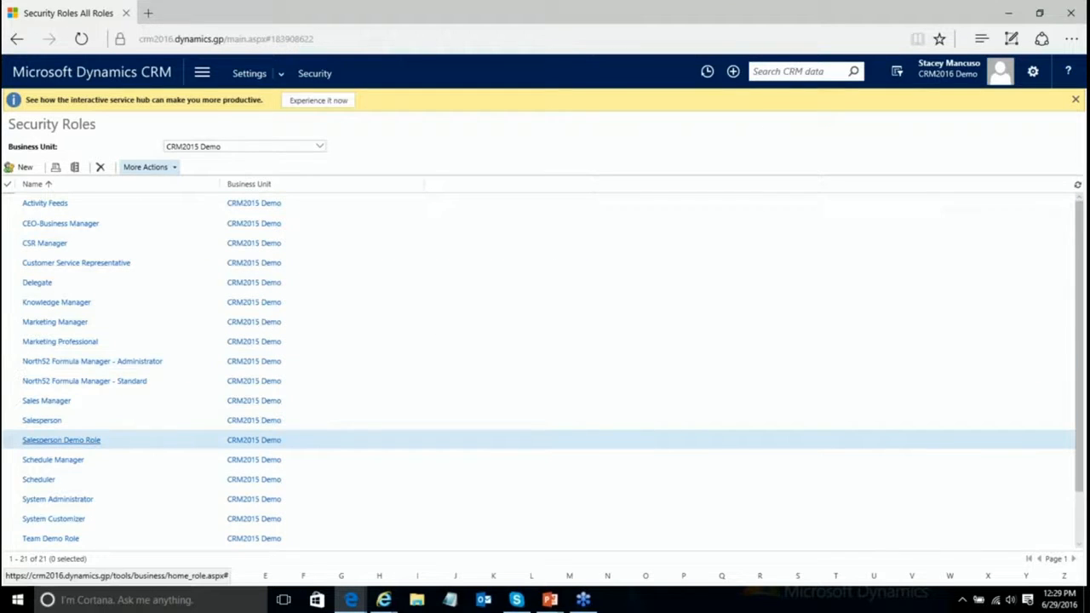
# Step: Open Salesperson Demo Role and review its Core Records, Marketing and Sales privileges, ending on Core Records
pyautogui.click(52, 433)
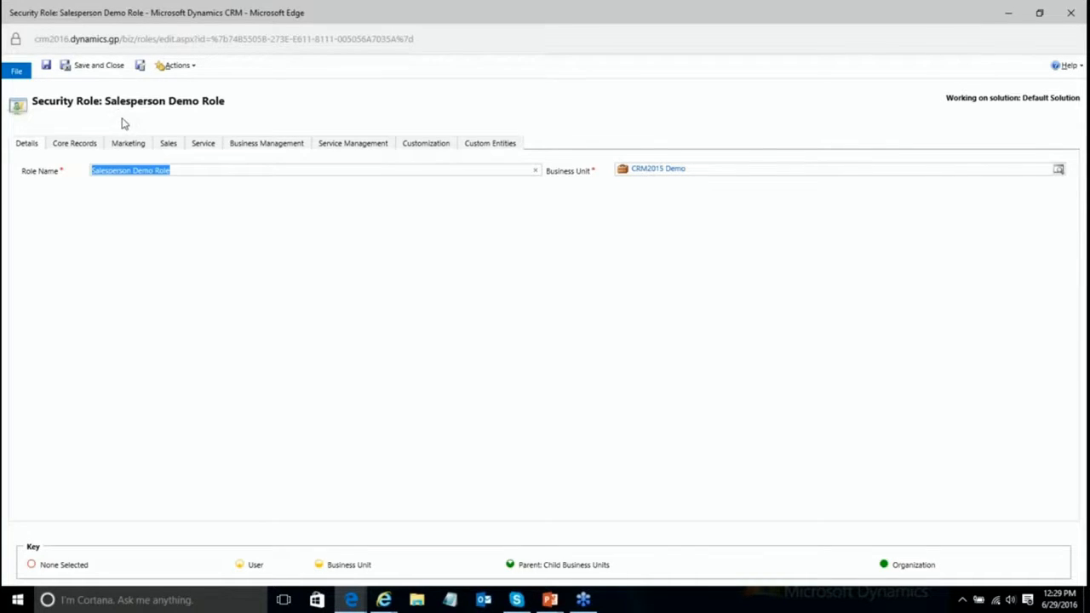
pyautogui.click(85, 147)
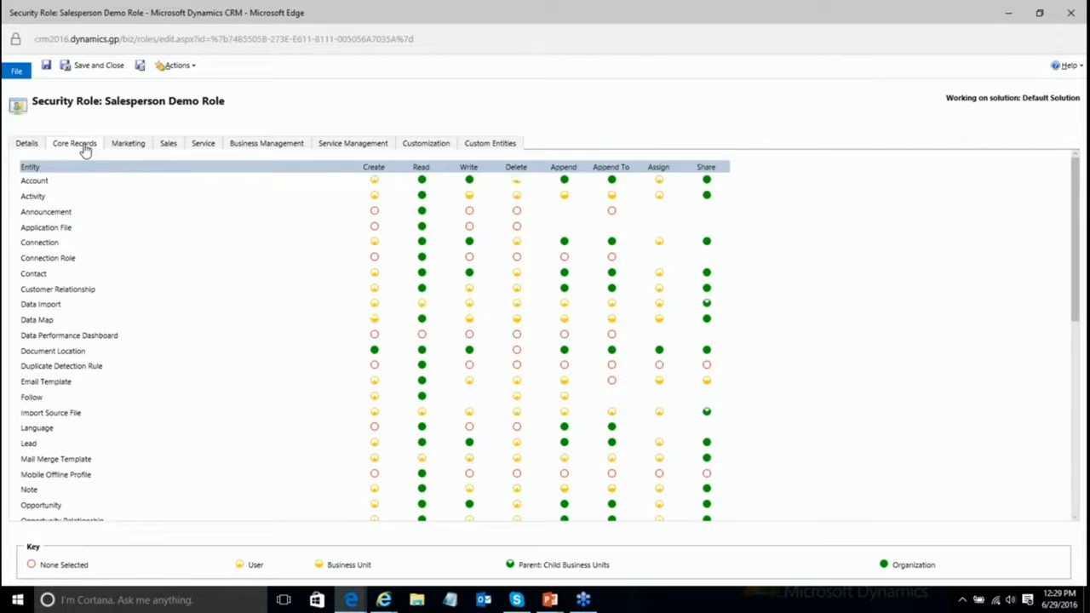
pyautogui.click(114, 146)
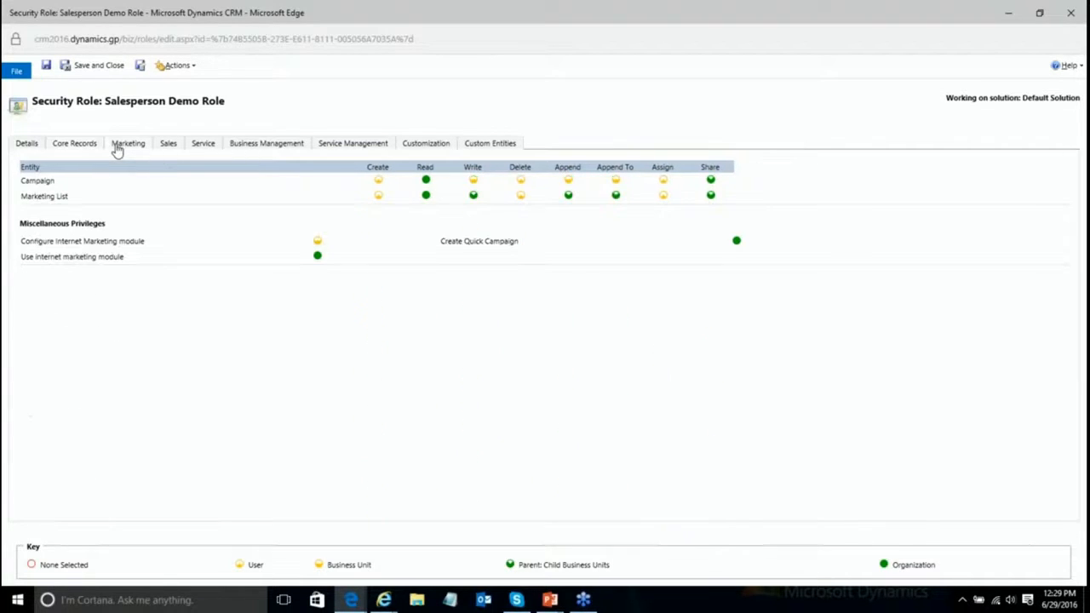
pyautogui.click(163, 149)
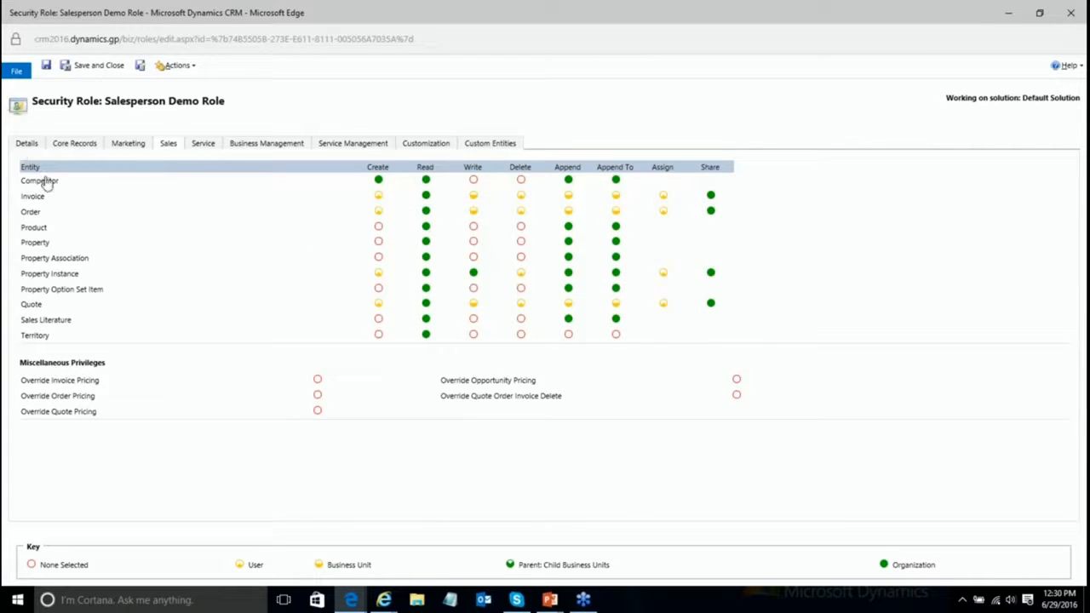
pyautogui.click(83, 150)
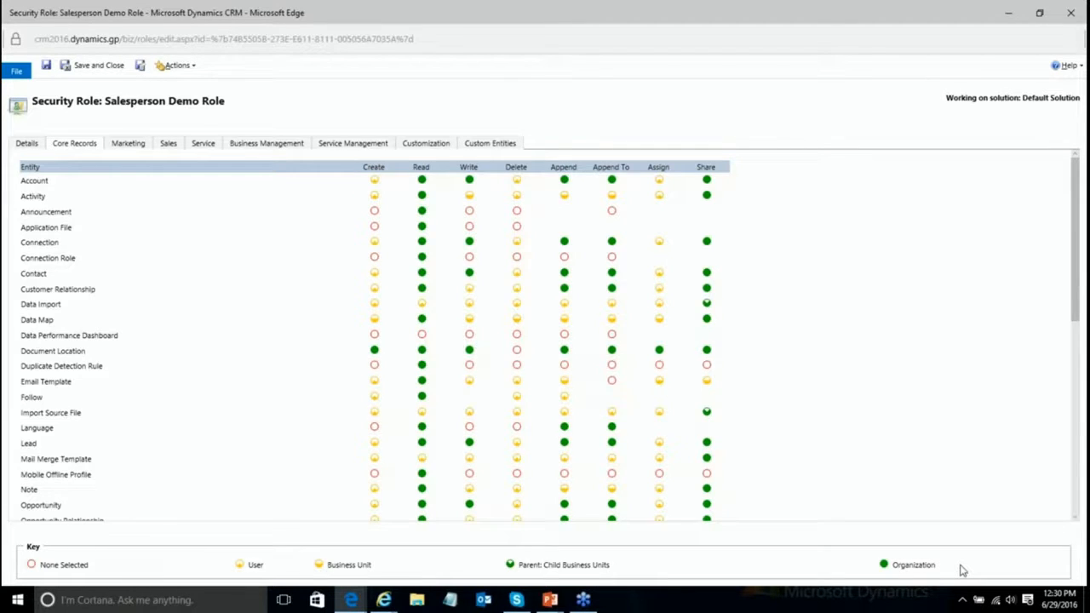
# Step: Set every Account privilege in Salesperson Demo Role to User level, with Read at Business Unit
pyautogui.moveTo(961, 569)
pyautogui.moveTo(337, 573)
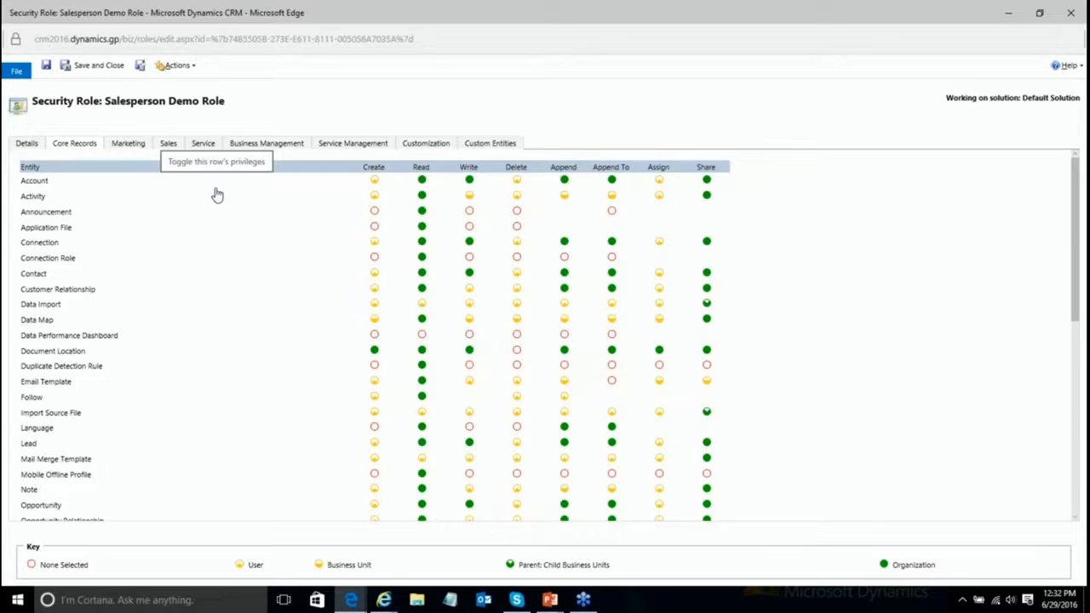
pyautogui.click(82, 183)
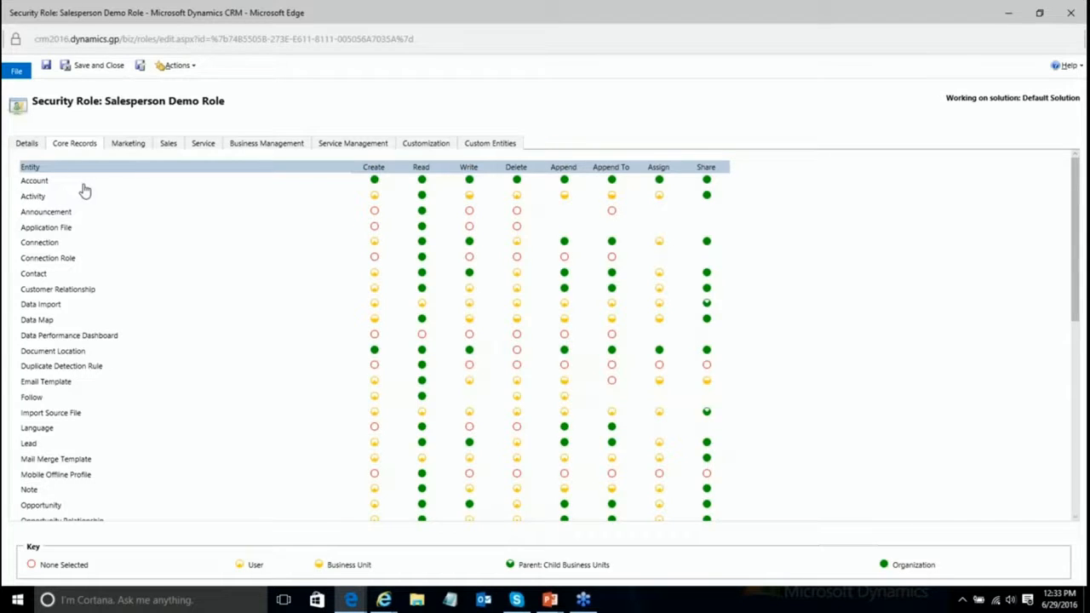
pyautogui.click(83, 184)
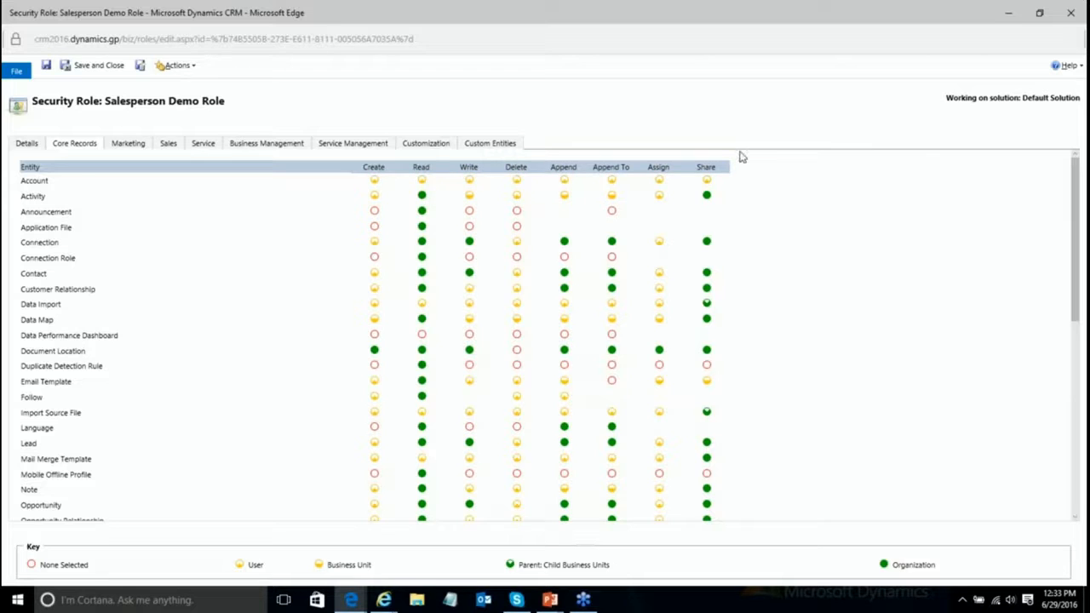
pyautogui.click(423, 190)
# Step: On Custom Entities, try Organization access for Auto Number and Share, then clear both to none
pyautogui.click(505, 145)
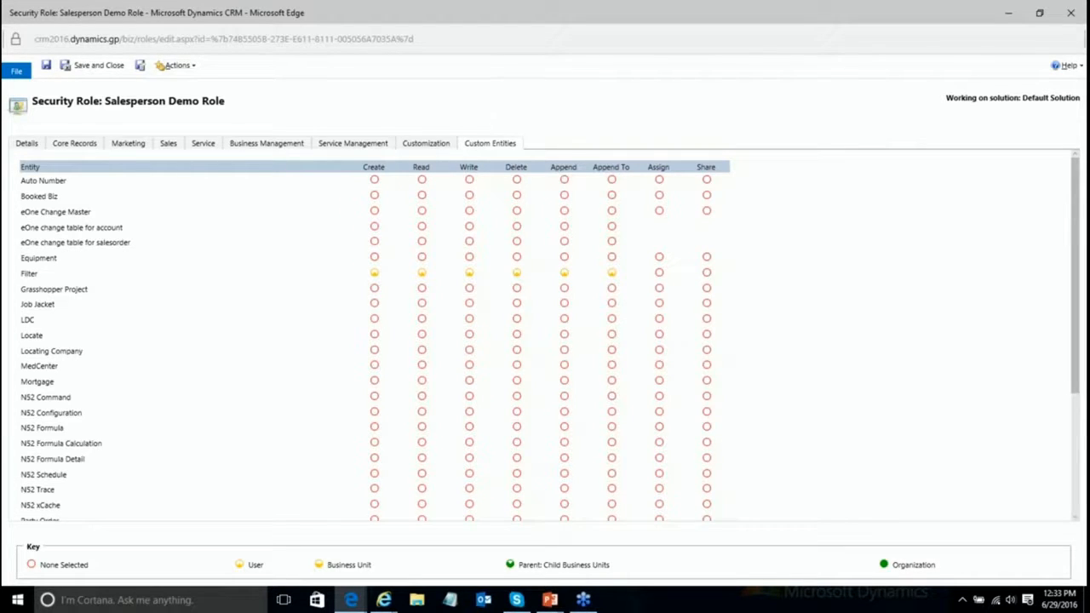
pyautogui.click(81, 187)
pyautogui.click(81, 187)
pyautogui.click(81, 188)
pyautogui.click(81, 188)
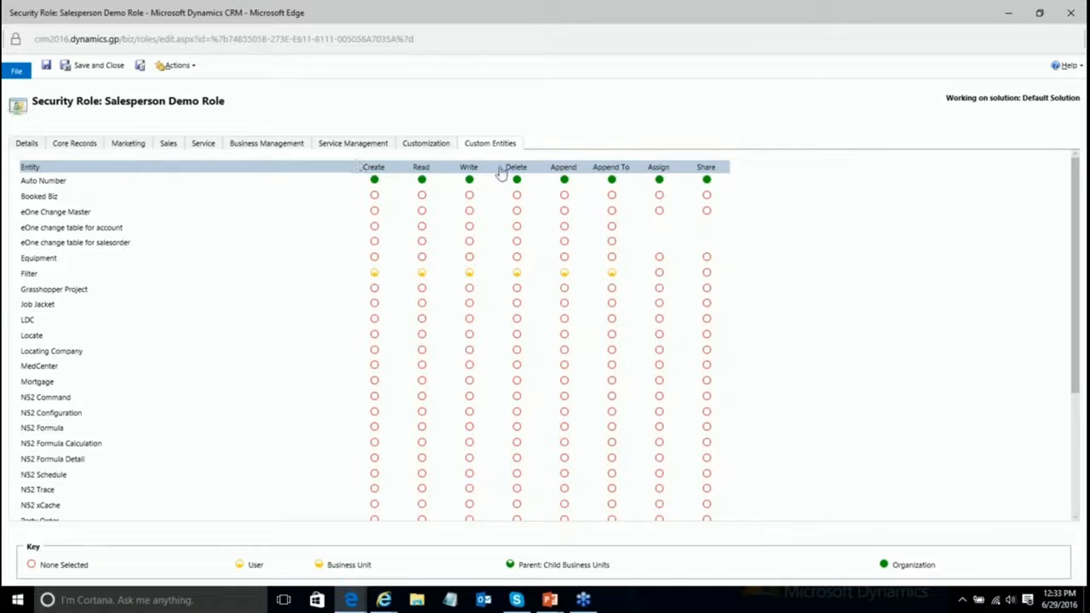
pyautogui.click(700, 170)
pyautogui.click(699, 170)
pyautogui.click(700, 171)
pyautogui.click(700, 170)
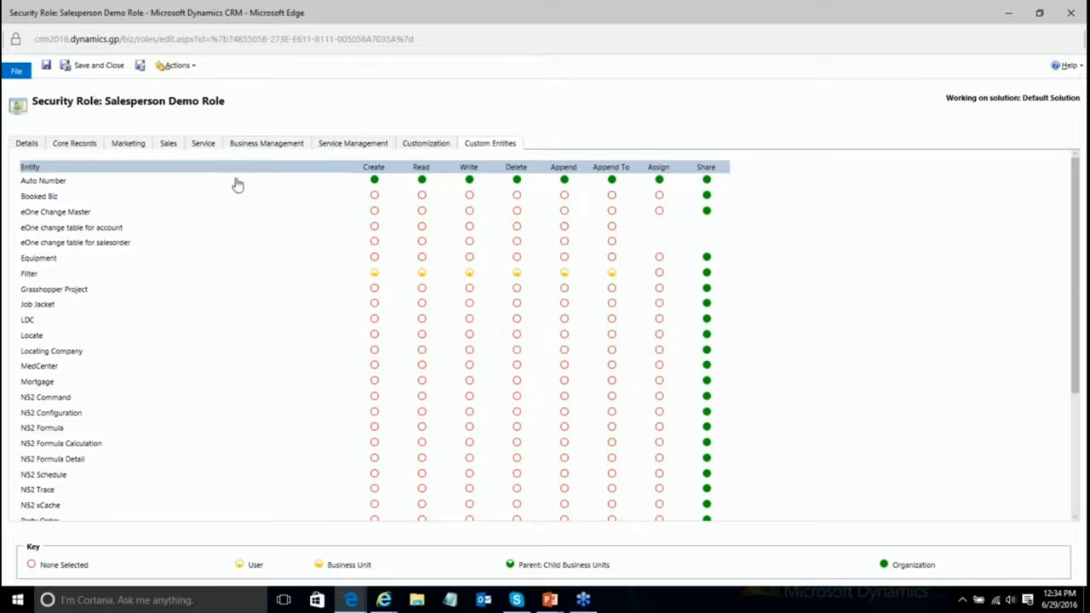
pyautogui.click(205, 182)
pyautogui.click(708, 173)
pyautogui.click(708, 170)
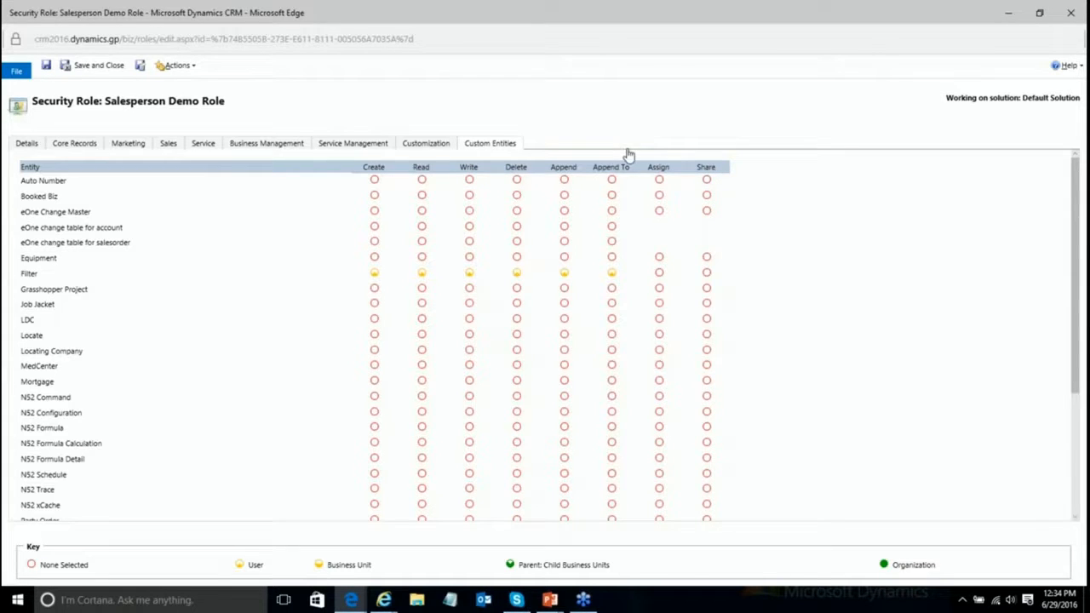
# Step: Save and close the role, then filter Security Roles to the USA business unit
pyautogui.click(99, 67)
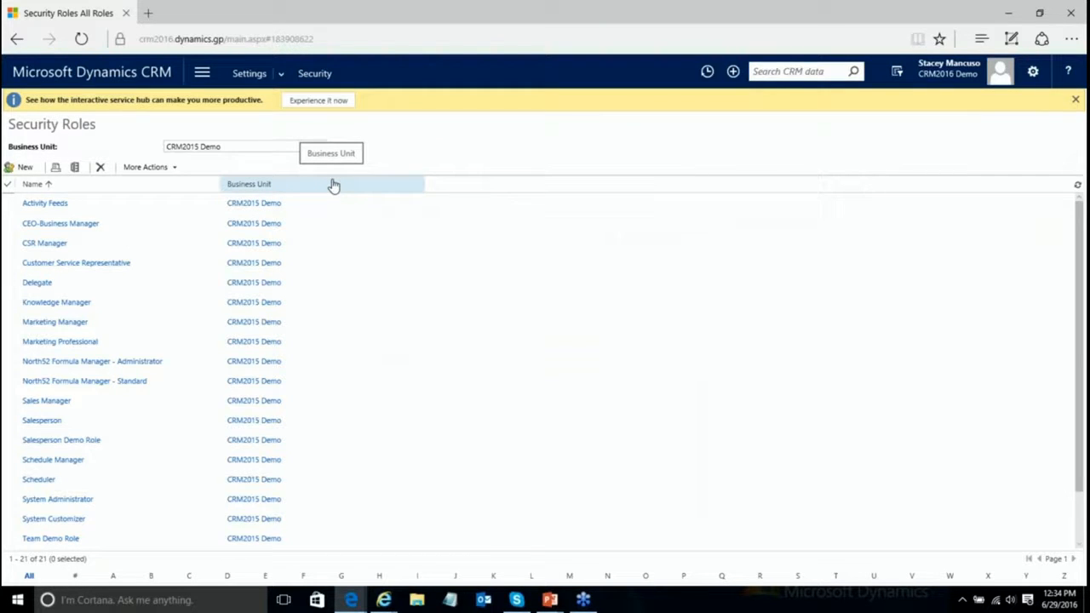
pyautogui.click(323, 148)
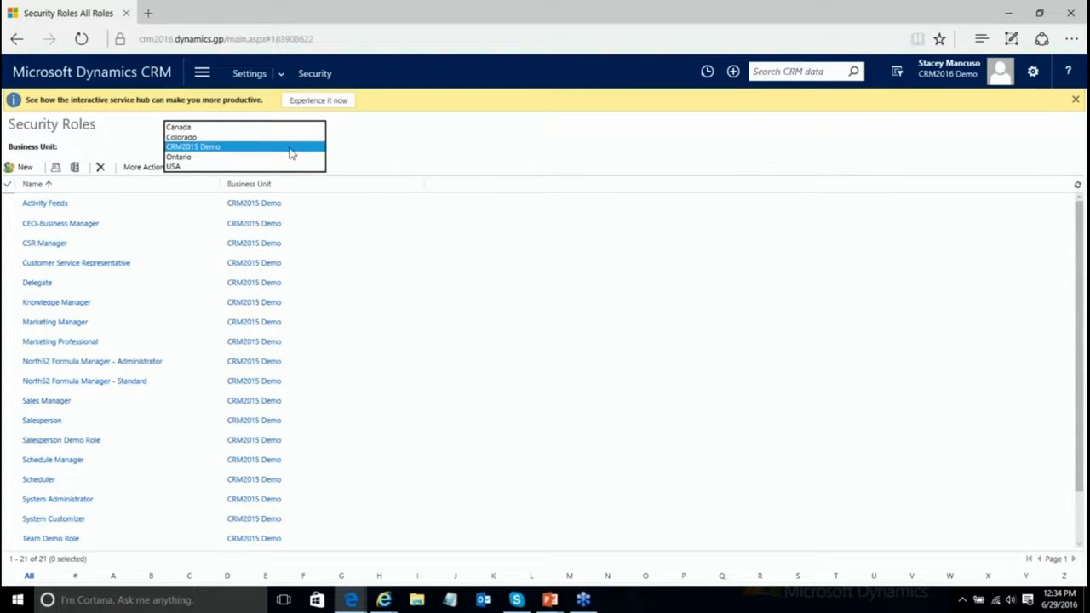
pyautogui.click(190, 166)
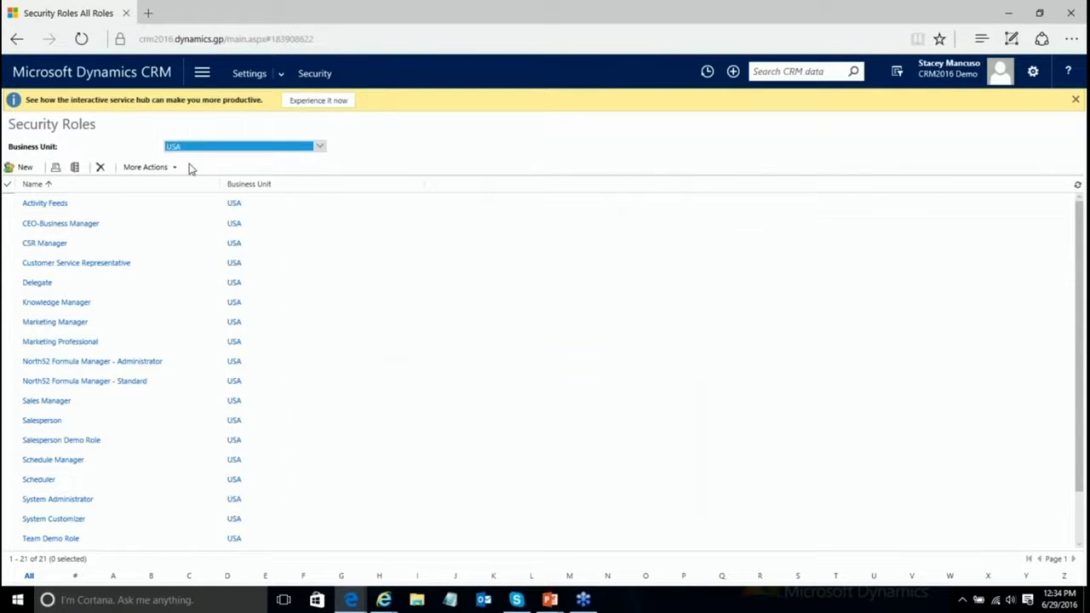
pyautogui.click(84, 443)
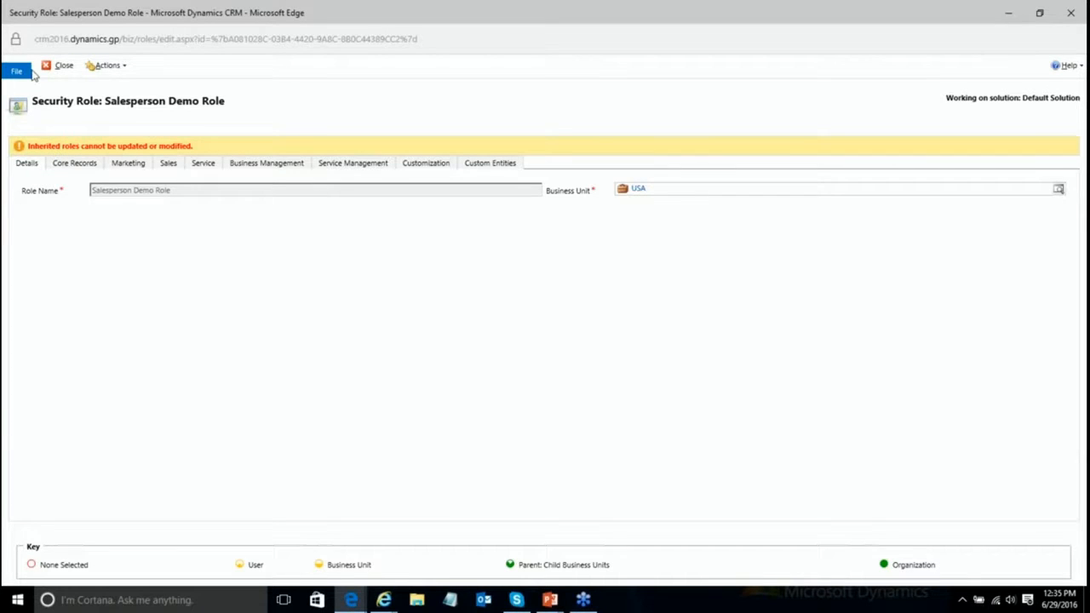
pyautogui.click(83, 163)
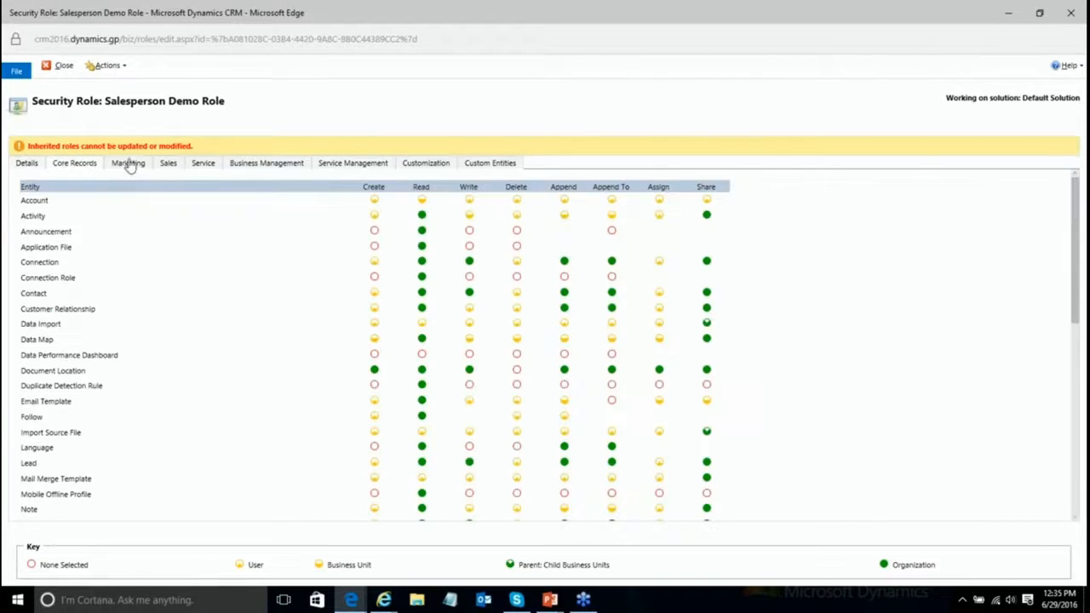
pyautogui.click(53, 65)
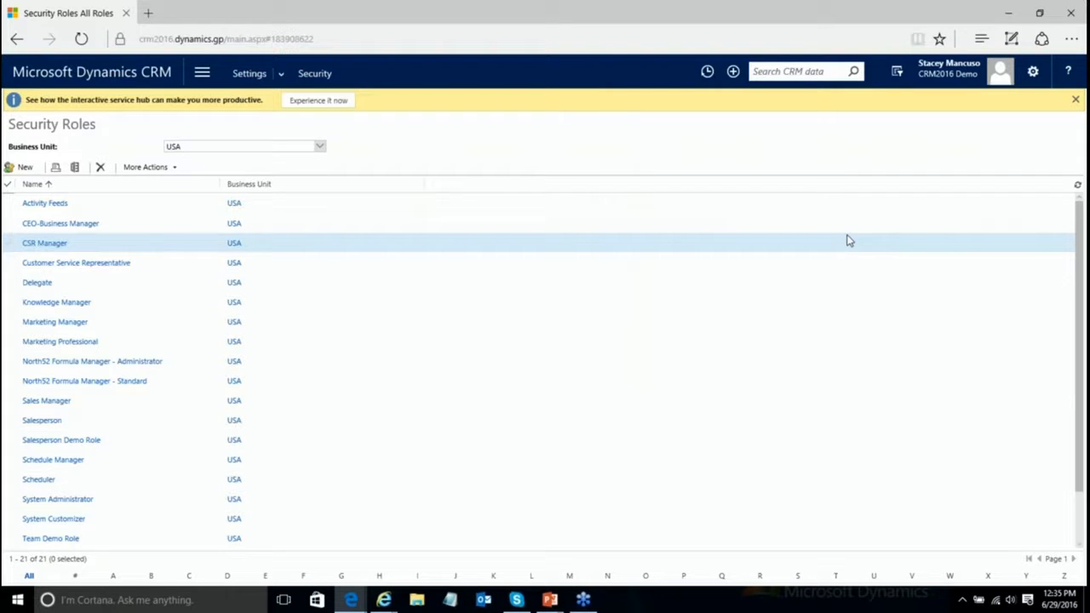
# Step: Assign Team Demo Role to Demo Team through Security > Teams > Manage Roles
pyautogui.click(321, 72)
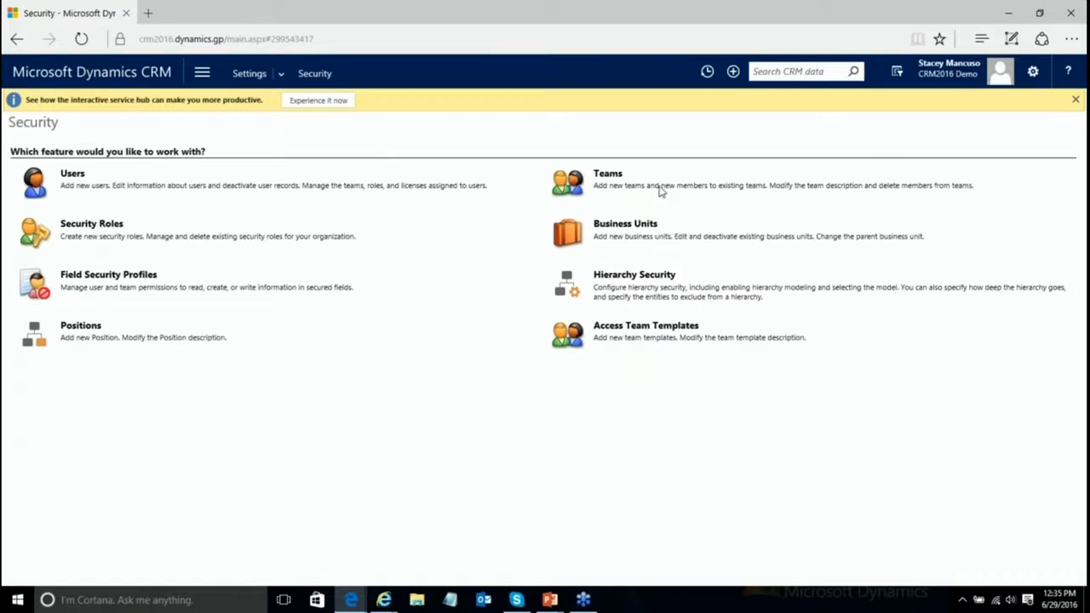
pyautogui.click(608, 175)
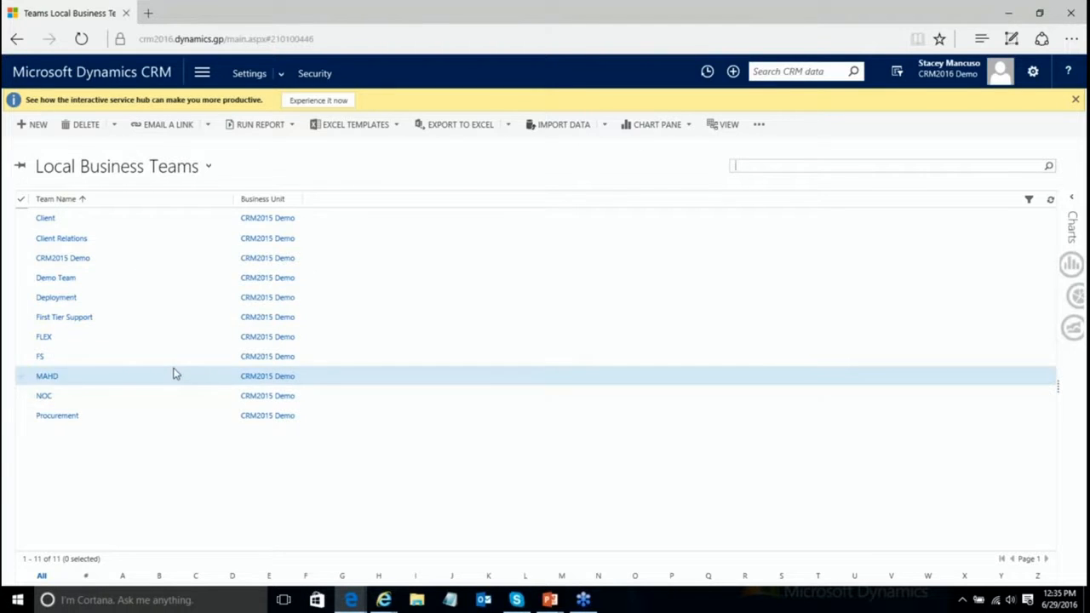
pyautogui.click(21, 281)
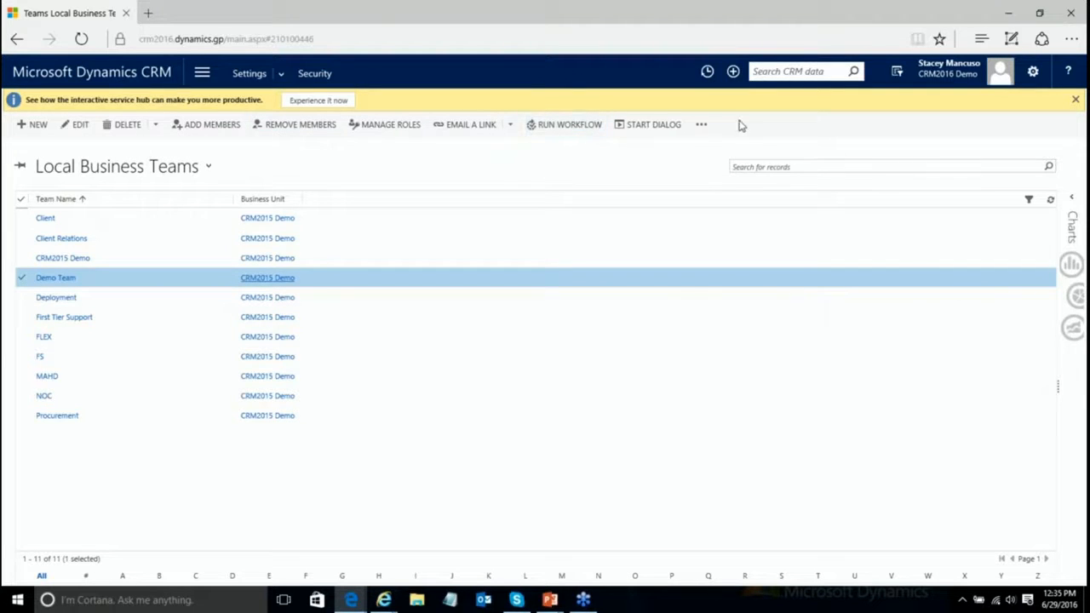
pyautogui.click(384, 135)
pyautogui.scroll(-6, 555, 346)
pyautogui.scroll(-4, 554, 343)
pyautogui.click(406, 355)
pyautogui.click(606, 418)
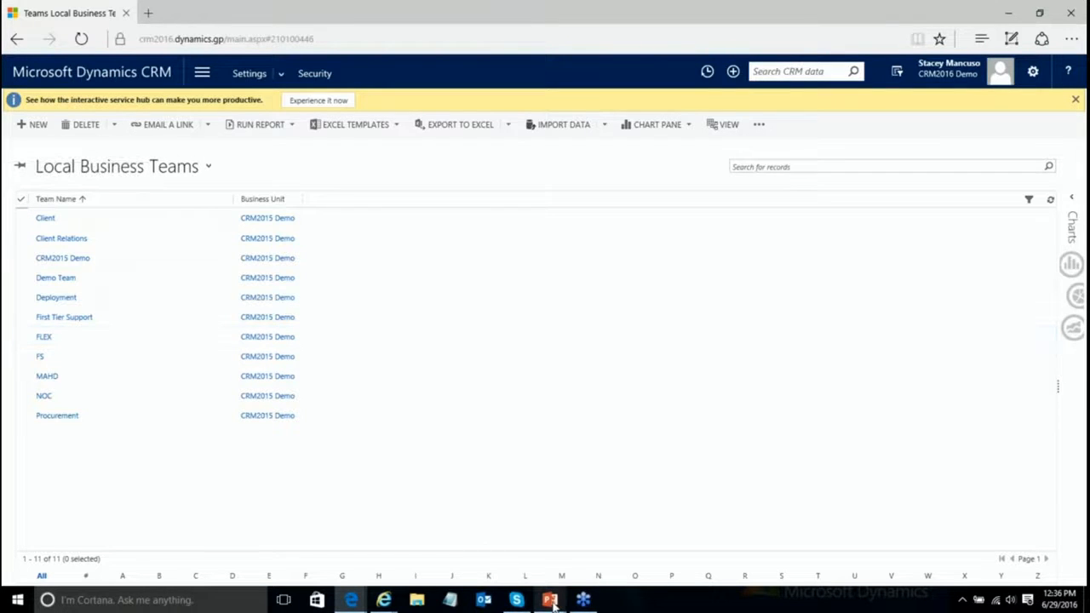
# Step: Return to the PowerPoint slide show and advance to the Security Roles slide
pyautogui.moveTo(550, 600)
pyautogui.click(573, 566)
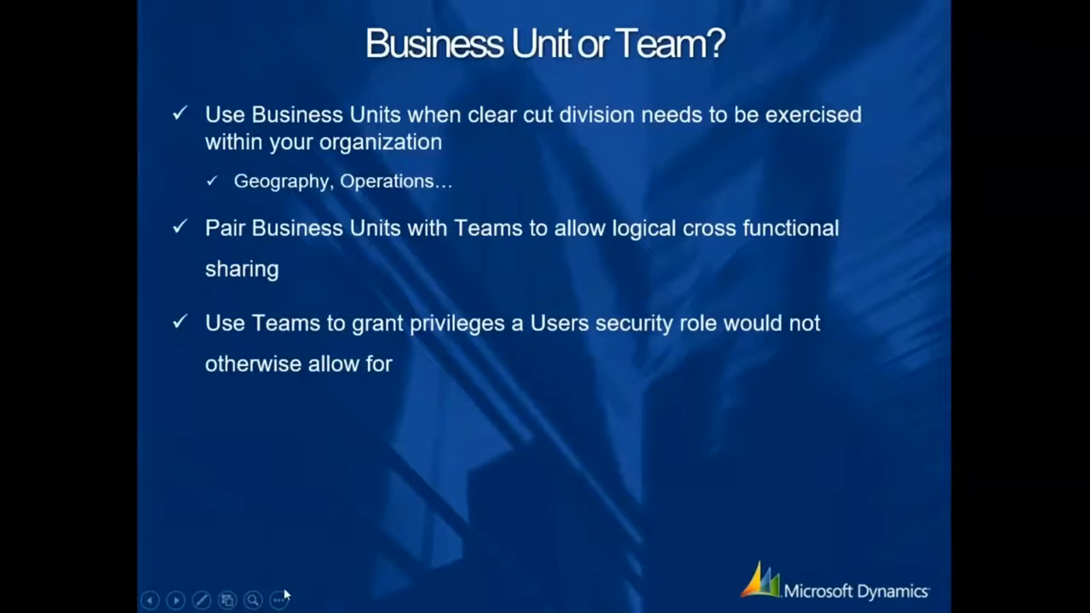
pyautogui.click(175, 600)
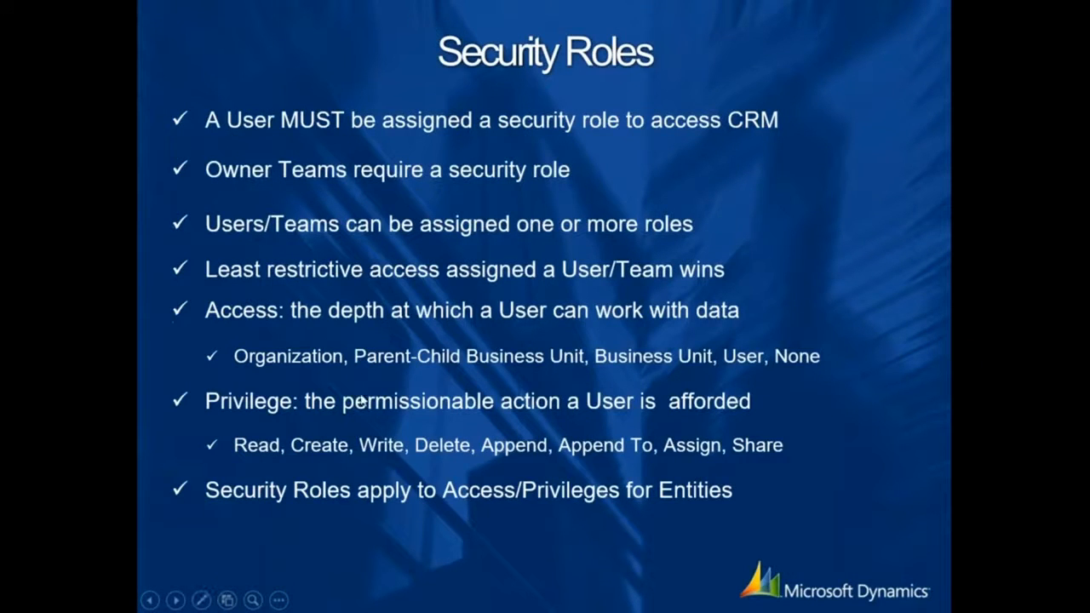
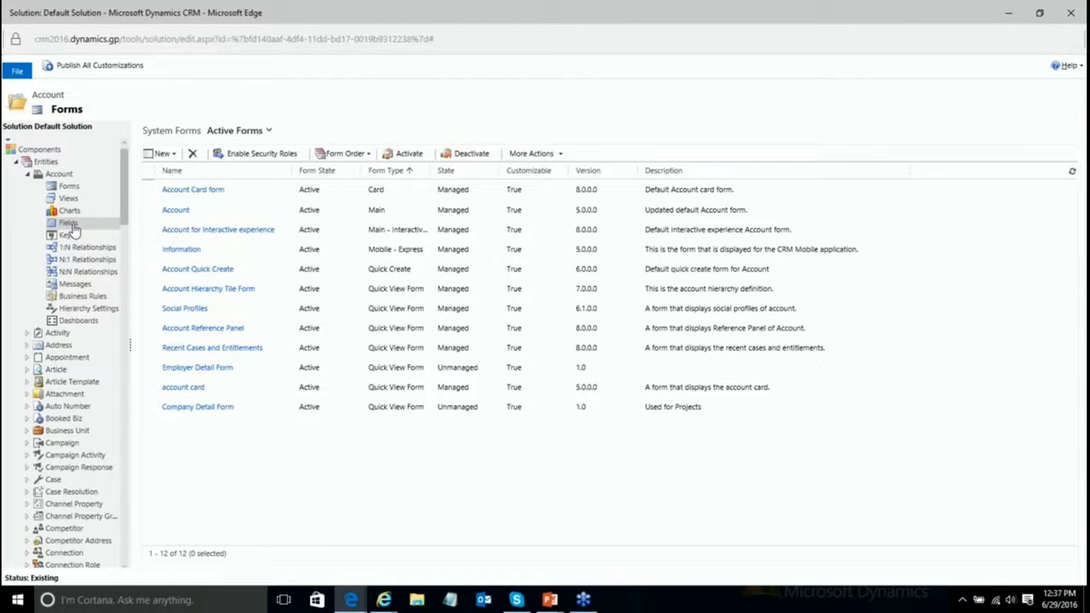
# Step: Set Field Security to Enable on the Account entity's creditlimit field and save and close it
pyautogui.click(68, 223)
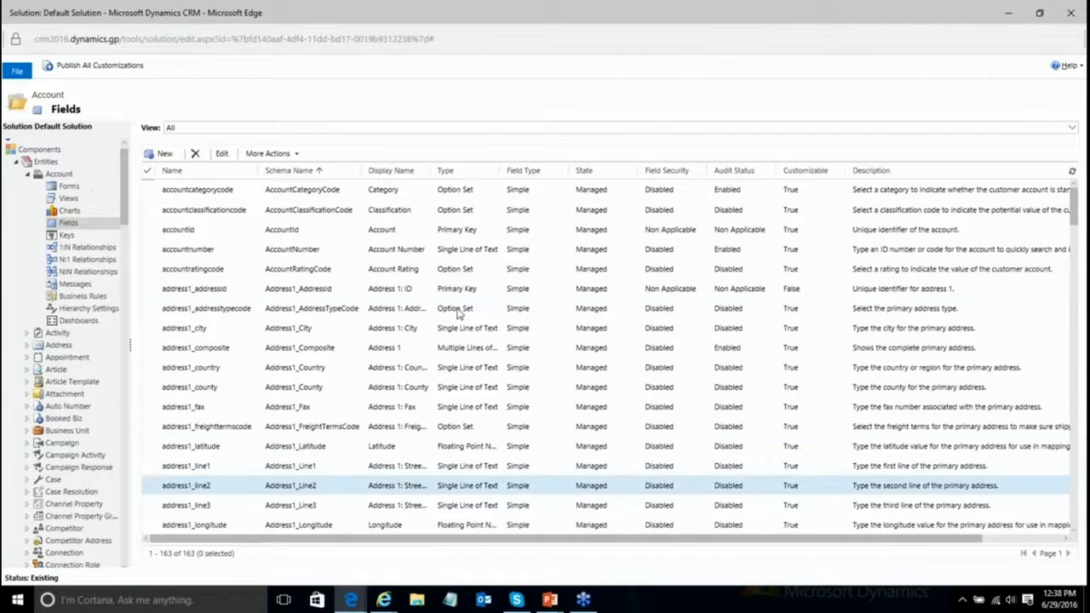
pyautogui.scroll(-5, 336, 319)
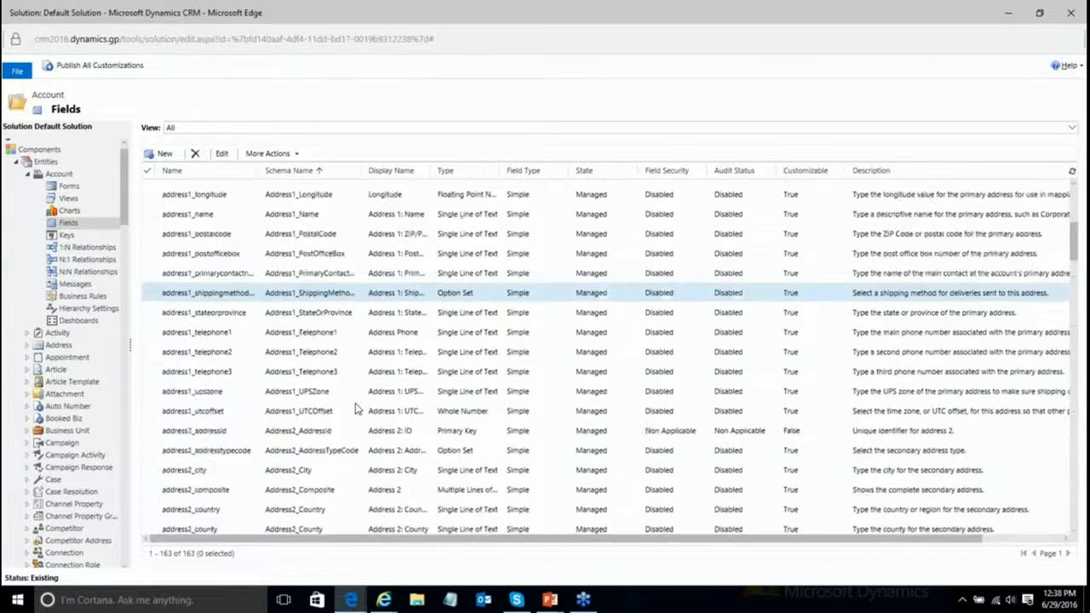
pyautogui.scroll(-11, 356, 410)
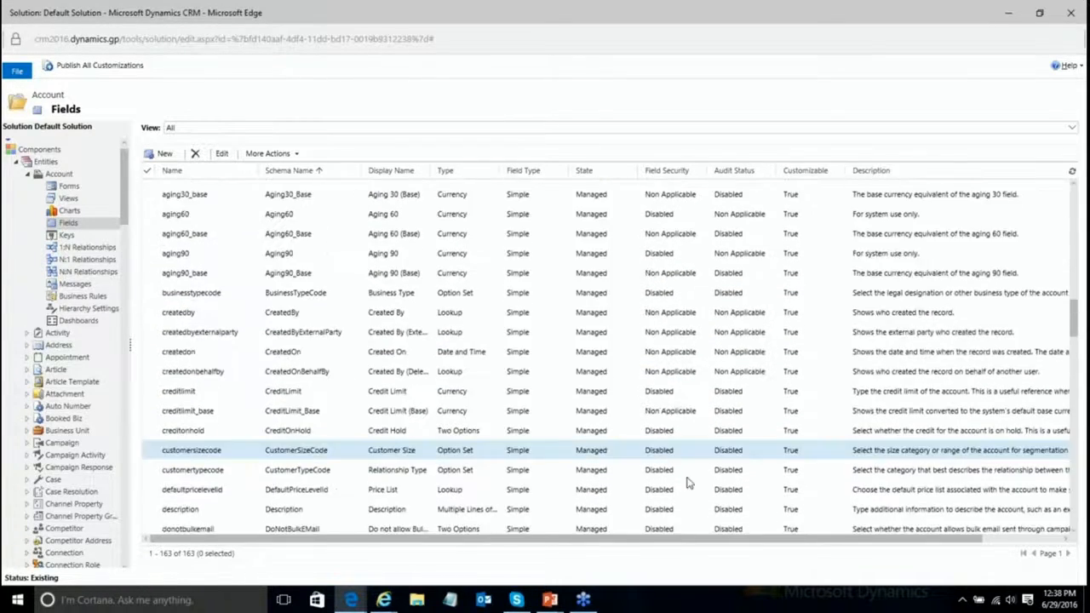
pyautogui.scroll(-4, 584, 426)
pyautogui.scroll(2, 401, 304)
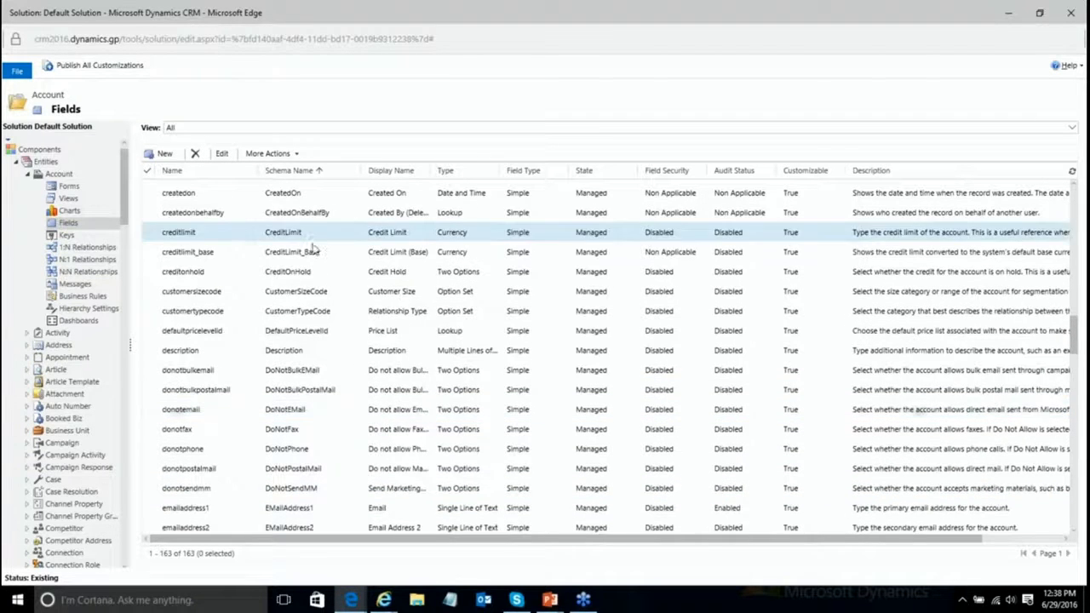
pyautogui.doubleClick(224, 238)
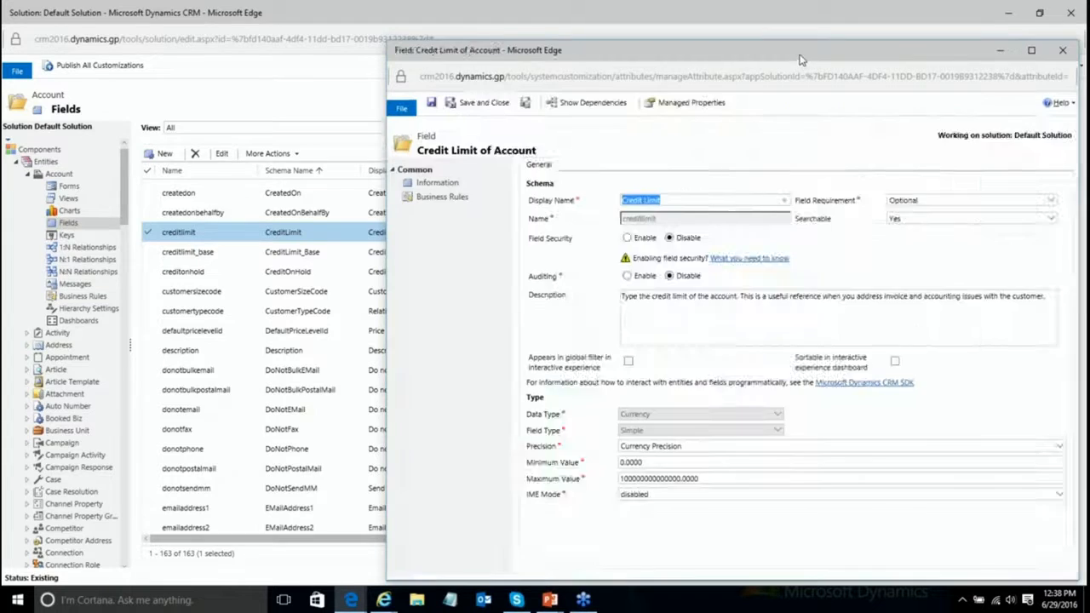
pyautogui.moveTo(800, 58); pyautogui.dragTo(554, 33)
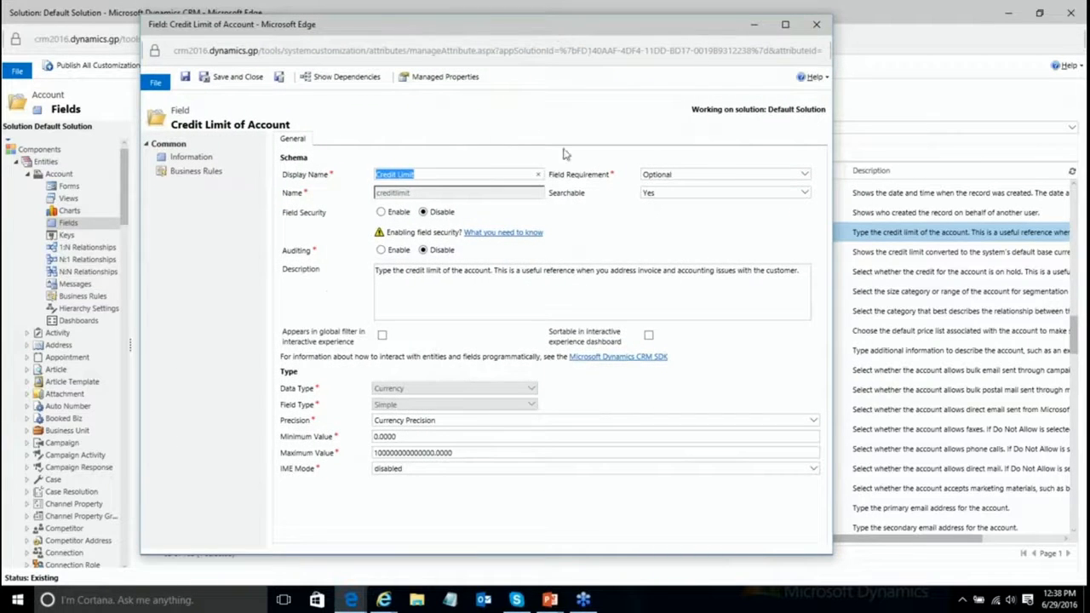
pyautogui.click(381, 212)
pyautogui.click(234, 79)
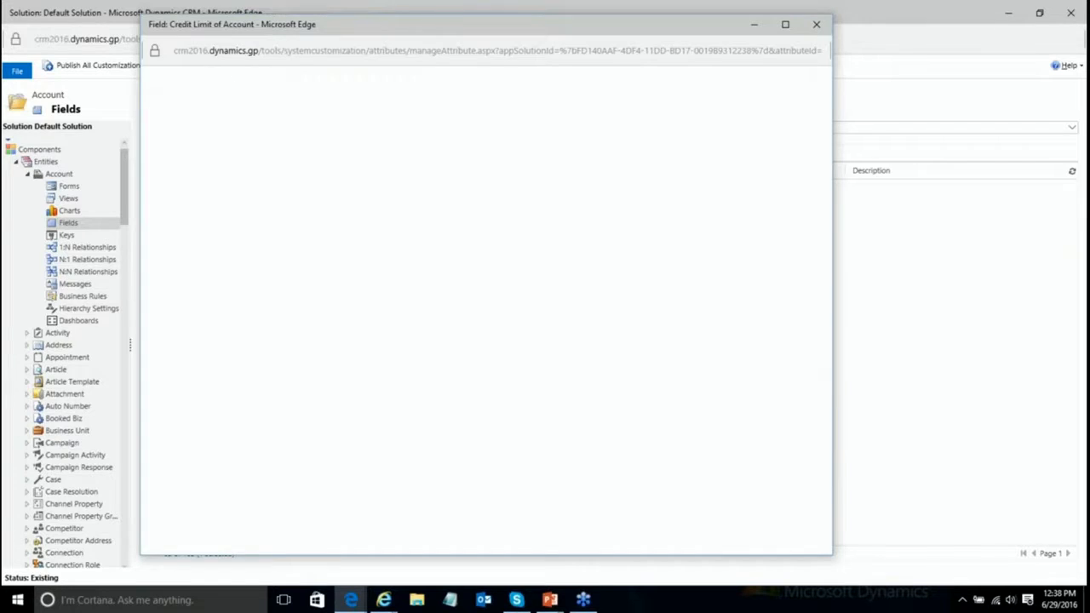
# Step: Publish all customizations, then show Field Security Profiles in the Default Solution tree
pyautogui.click(99, 67)
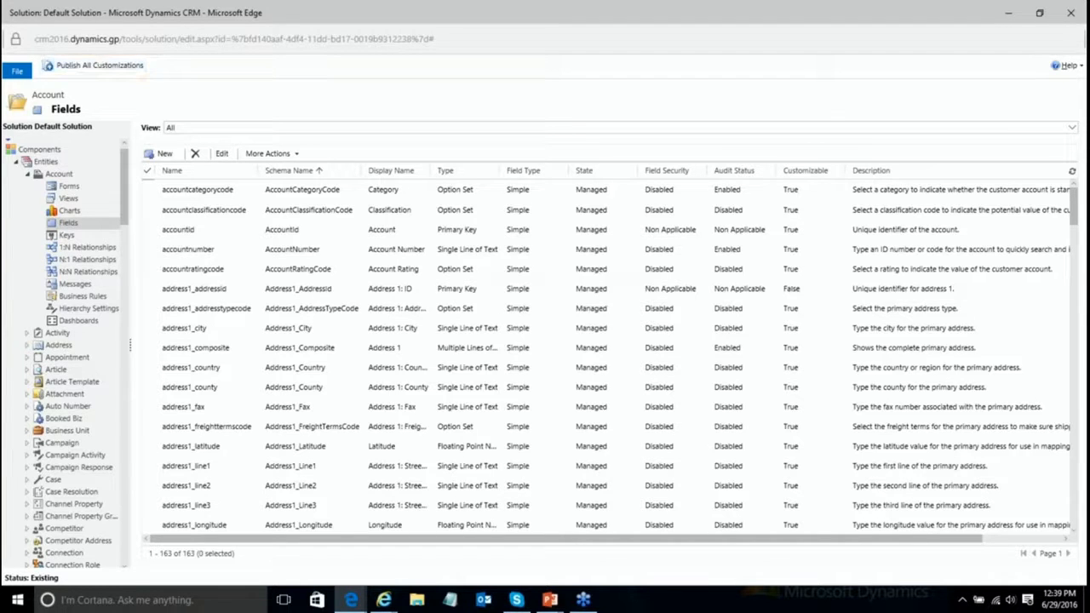
pyautogui.click(27, 174)
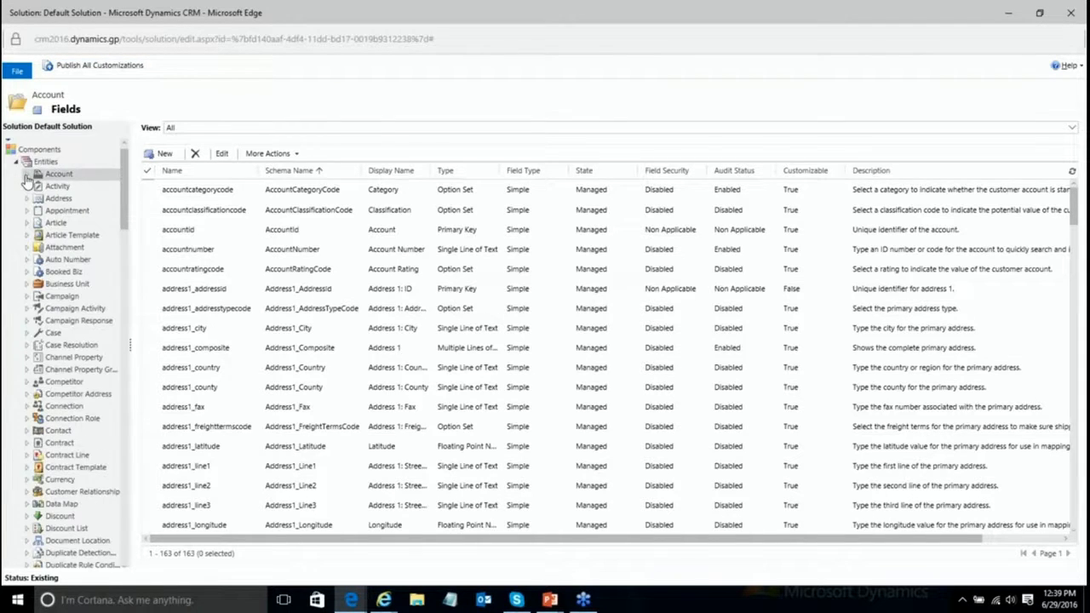
pyautogui.moveTo(124, 191); pyautogui.dragTo(126, 538)
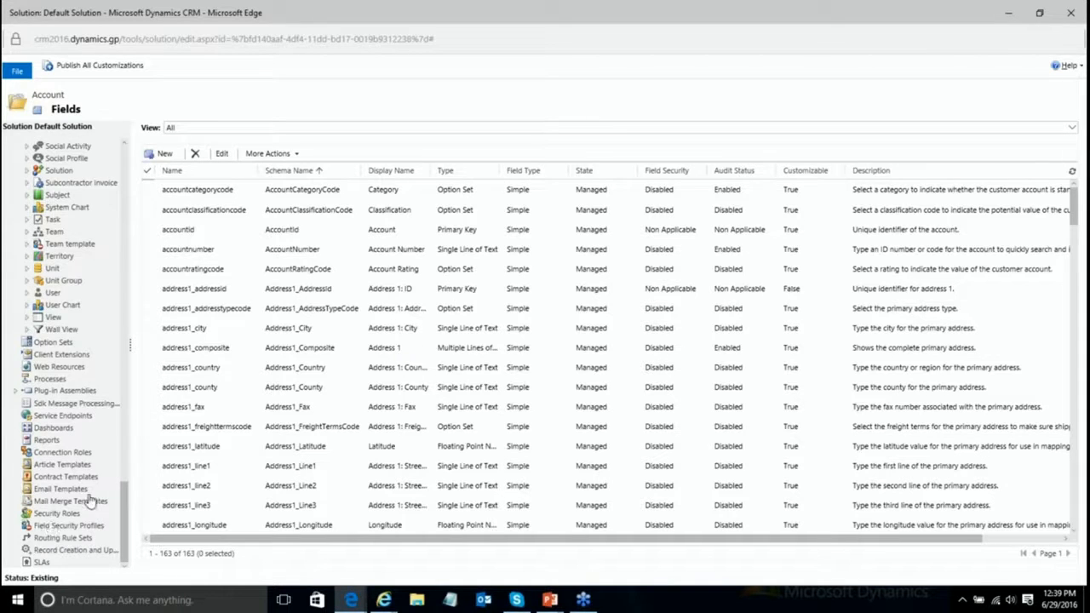
pyautogui.click(68, 528)
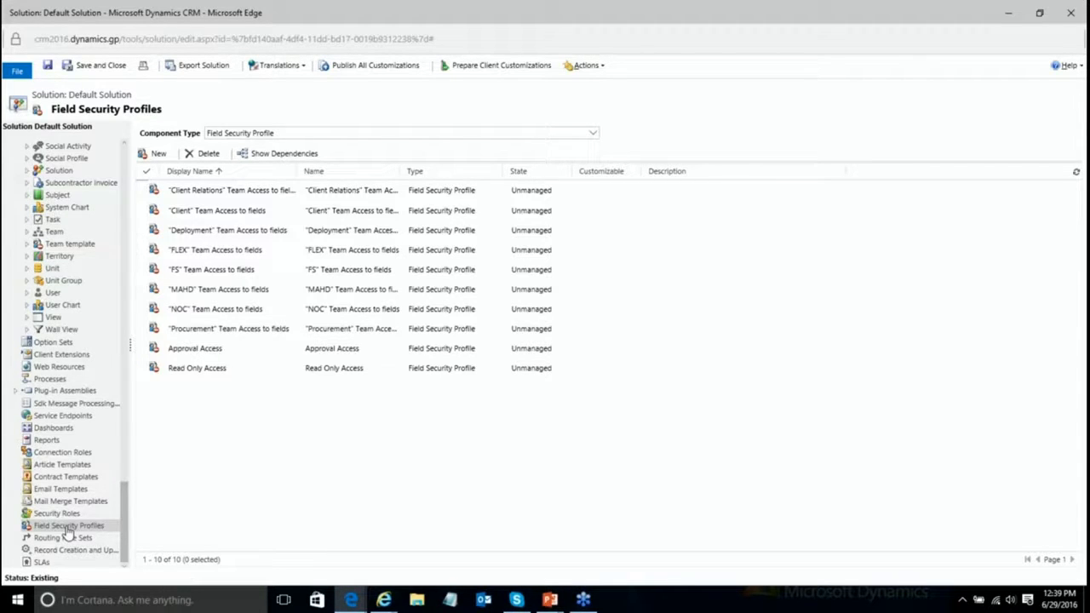
# Step: Create a new field security profile named 'Sales Team Accounting' and save it
pyautogui.click(159, 153)
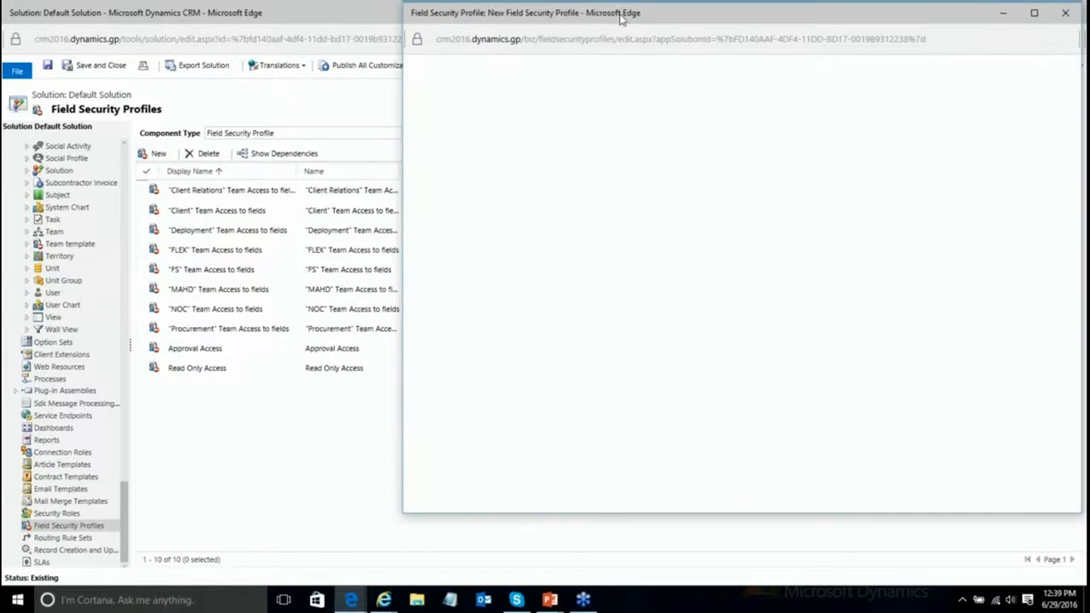
pyautogui.moveTo(621, 15); pyautogui.dragTo(312, 66)
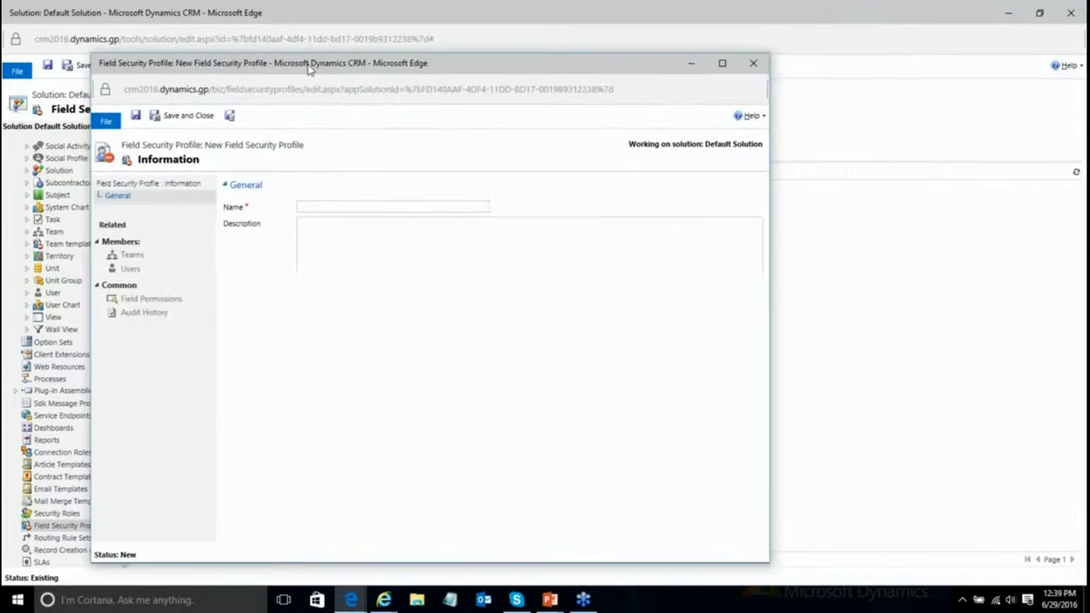
pyautogui.write('Sales Team Accounting')
pyautogui.press('BackSpace')
pyautogui.press('BackSpace')
pyautogui.press('BackSpace')
pyautogui.press('BackSpace')
pyautogui.press('BackSpace')
pyautogui.write('nting')
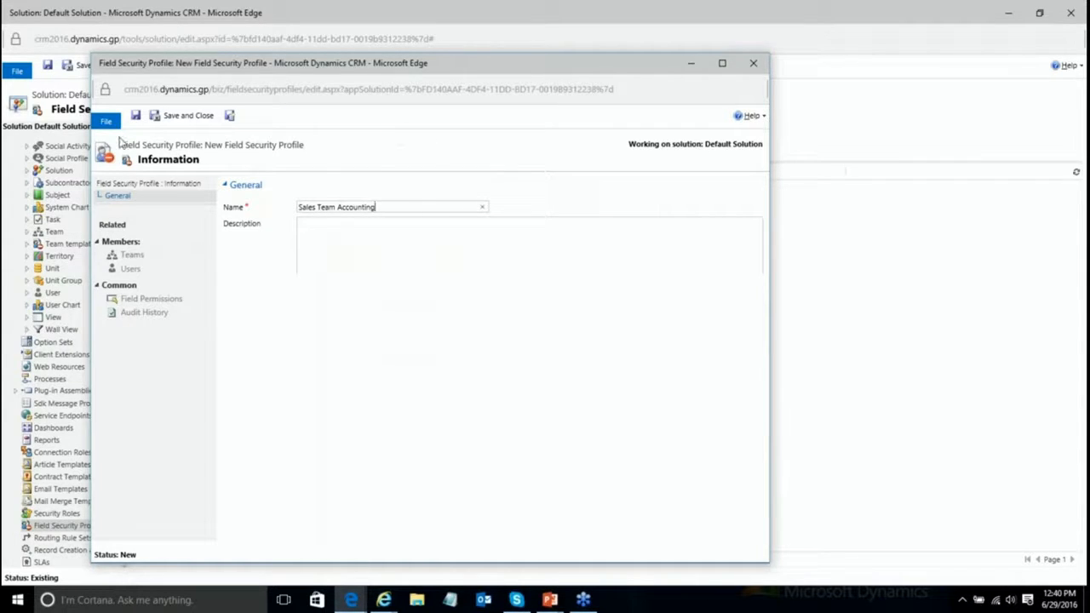
pyautogui.click(136, 116)
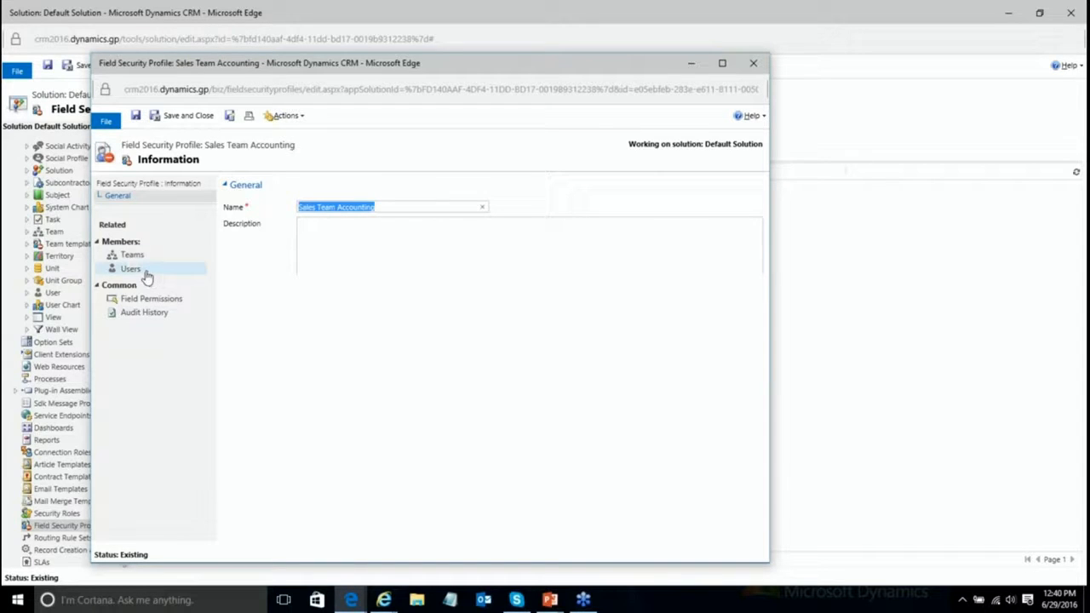
# Step: Look up the user by name and add them to the Sales Team Accounting profile's Users
pyautogui.click(130, 269)
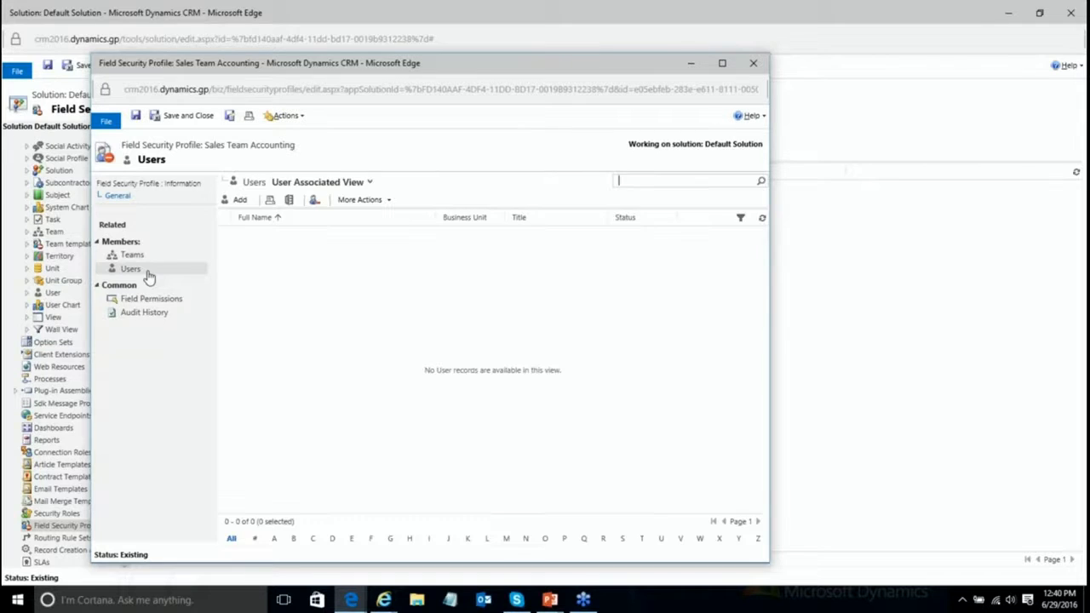
pyautogui.click(238, 202)
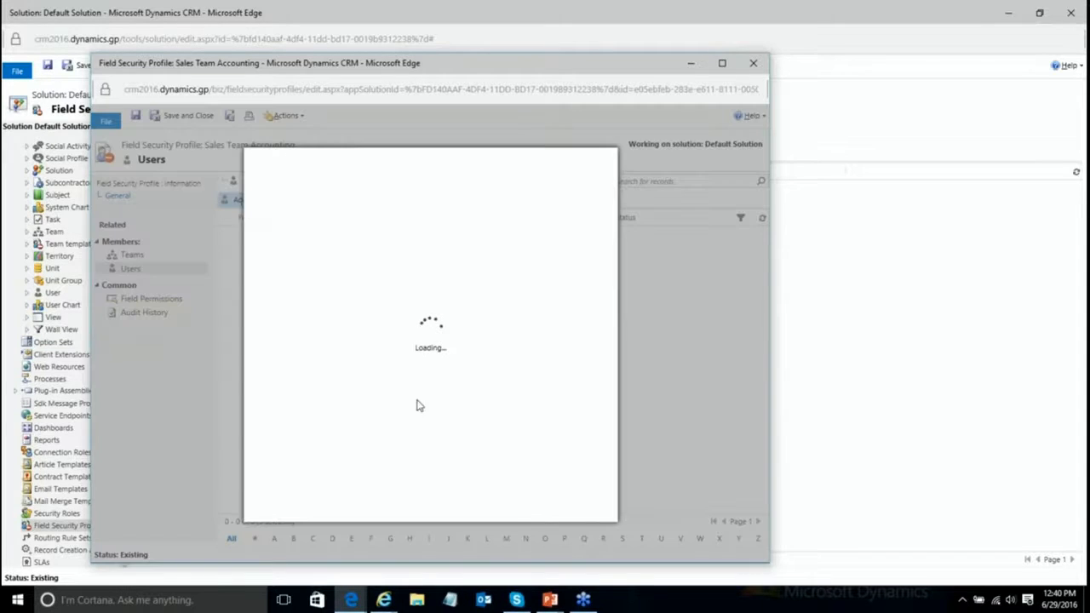
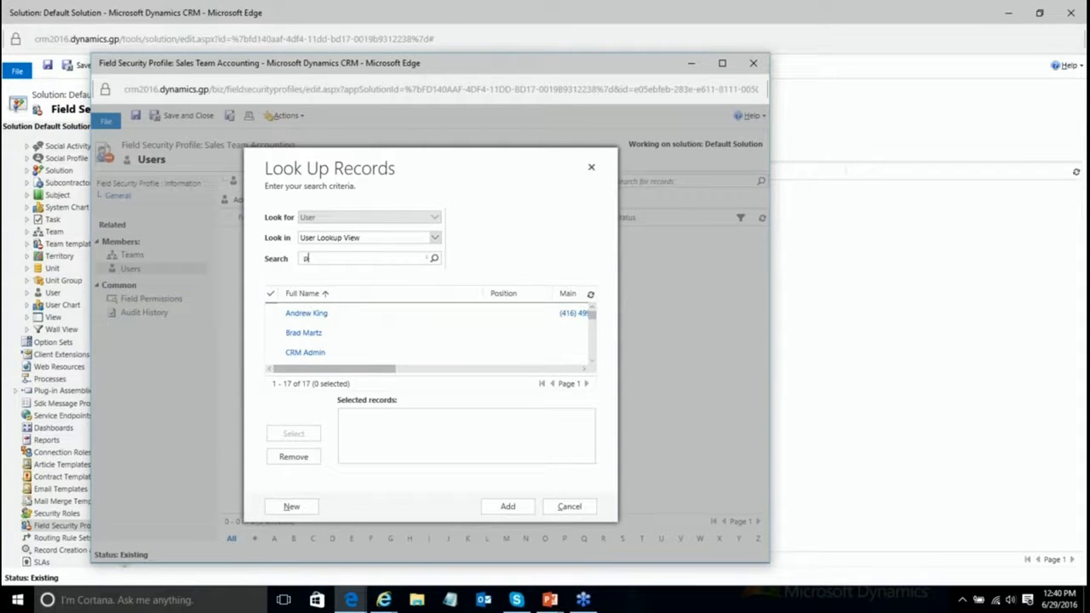
pyautogui.click(338, 259)
pyautogui.press('BackSpace')
pyautogui.write('n')
pyautogui.press('Tab')
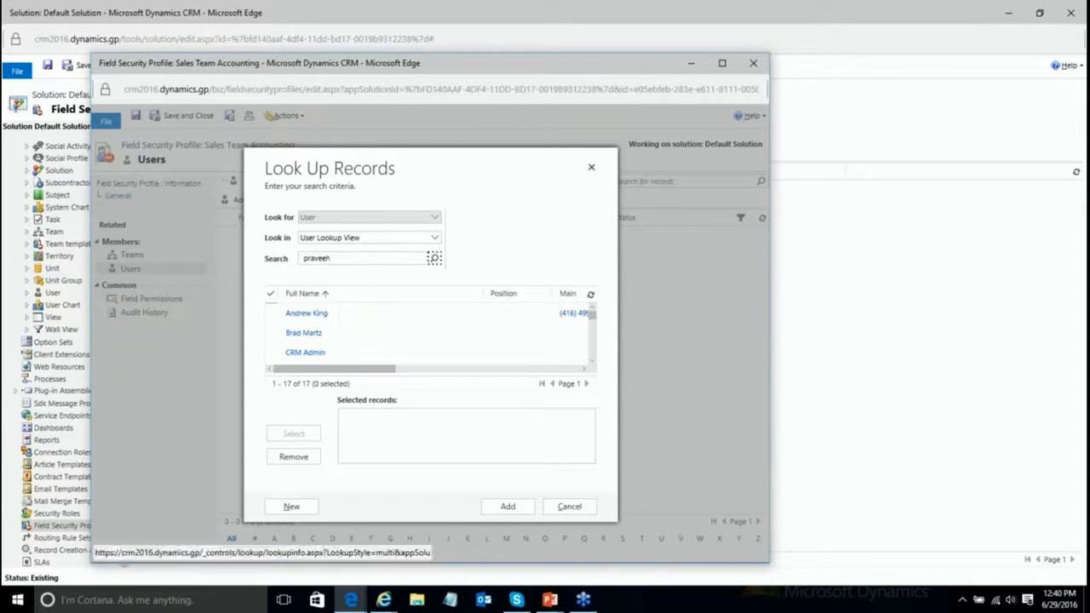
pyautogui.press('Return')
pyautogui.click(272, 312)
pyautogui.click(300, 435)
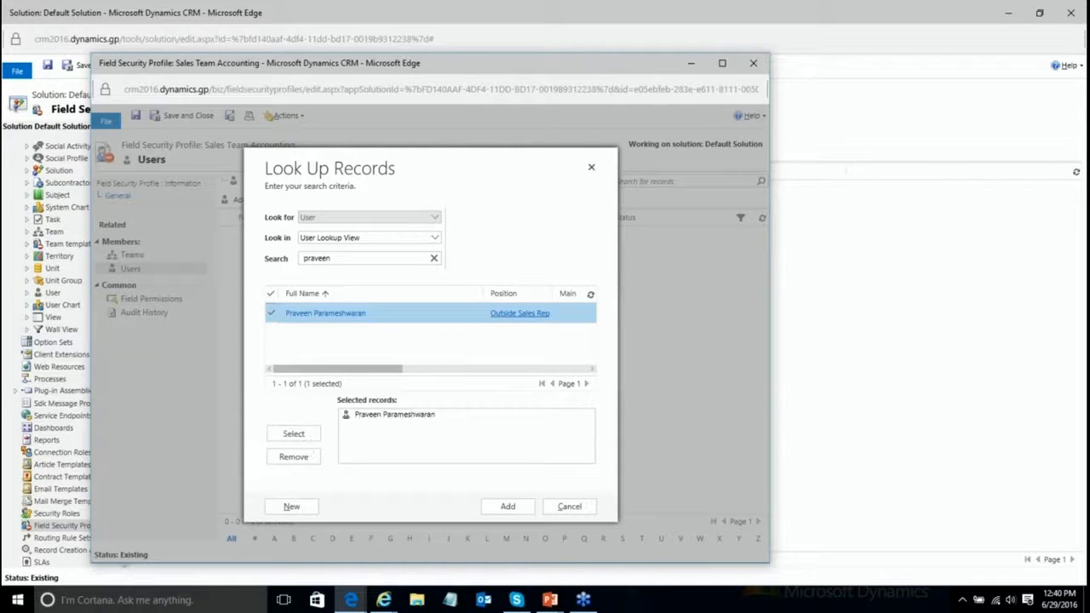
pyautogui.click(509, 506)
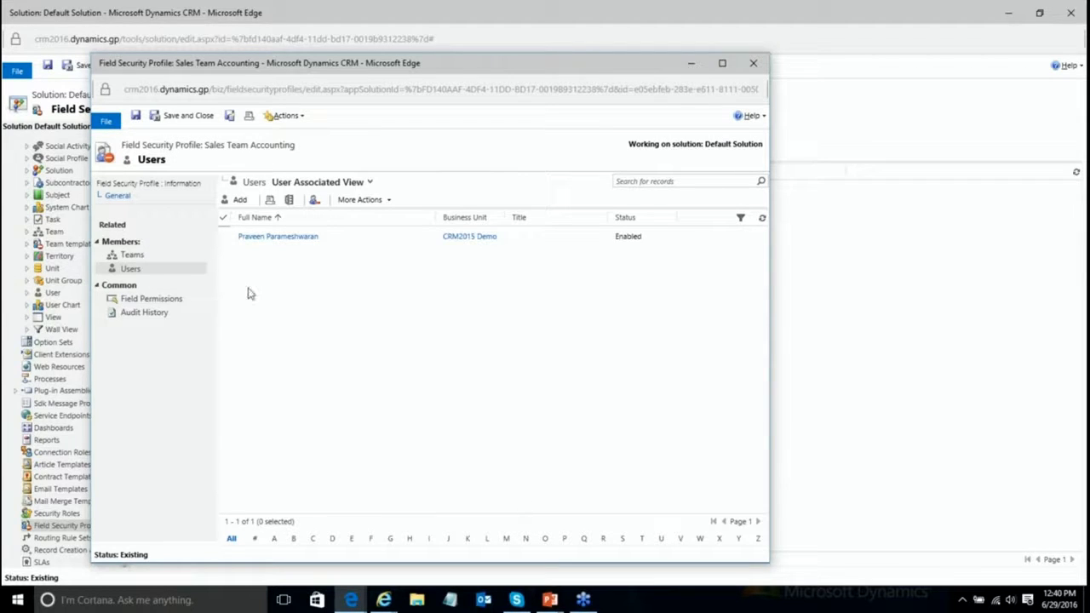
pyautogui.click(135, 300)
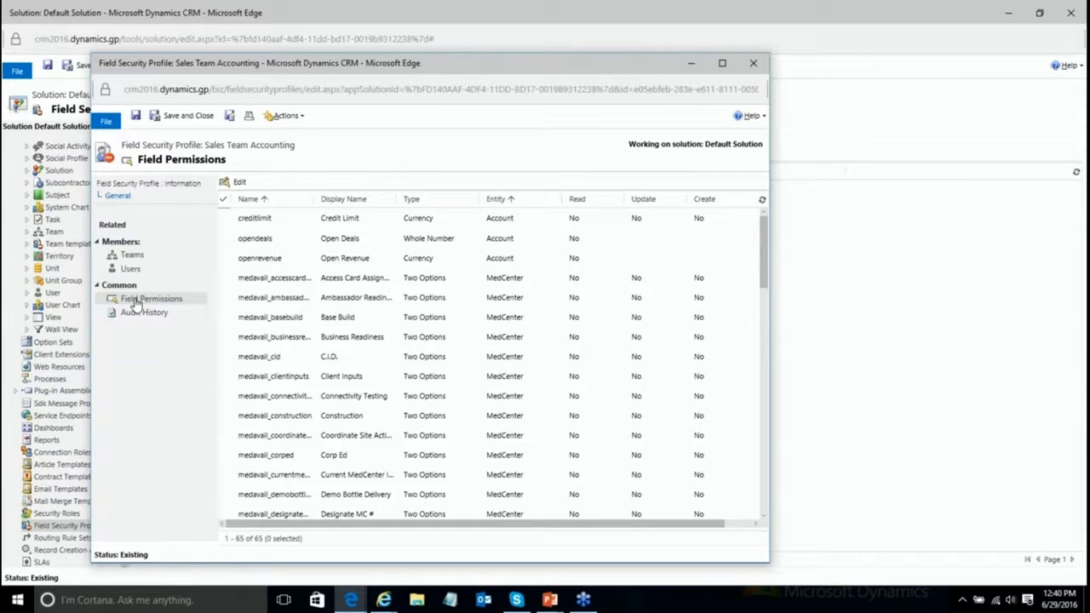
pyautogui.click(225, 223)
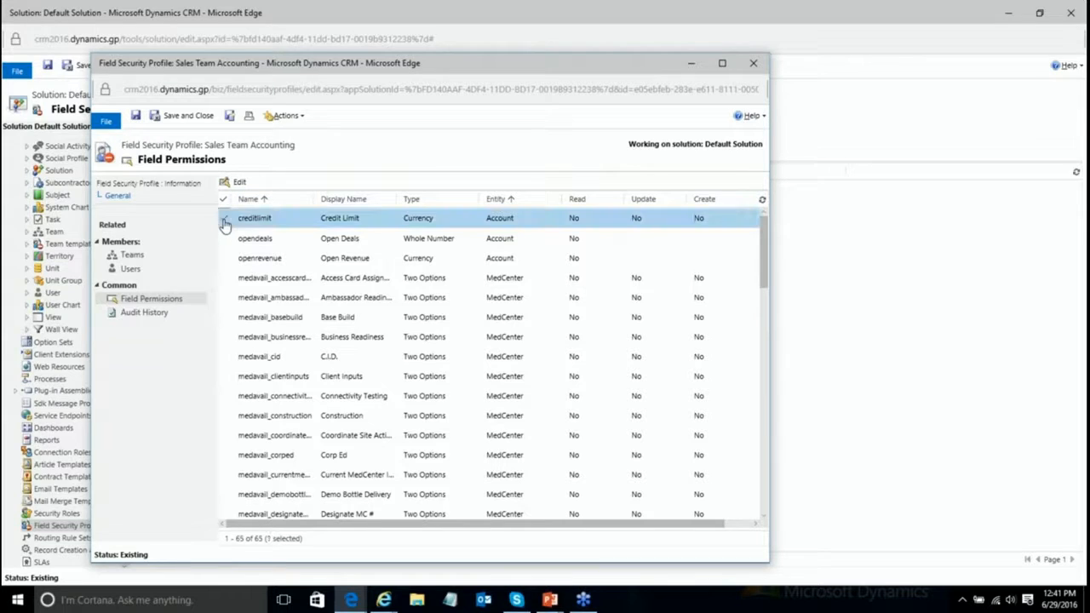
pyautogui.doubleClick(307, 226)
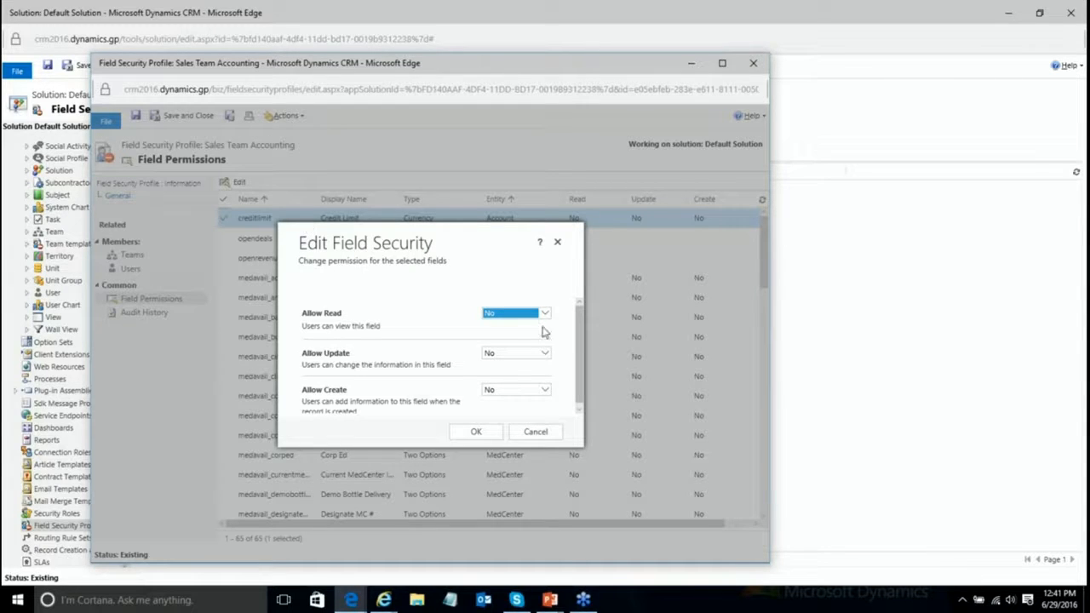
pyautogui.click(511, 314)
pyautogui.click(509, 304)
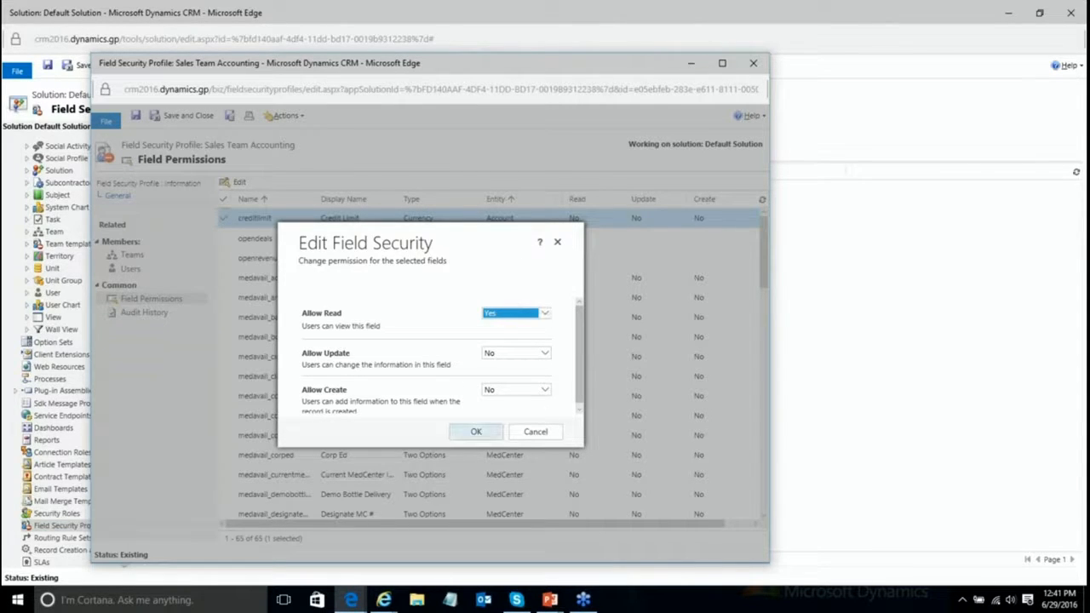
pyautogui.click(475, 432)
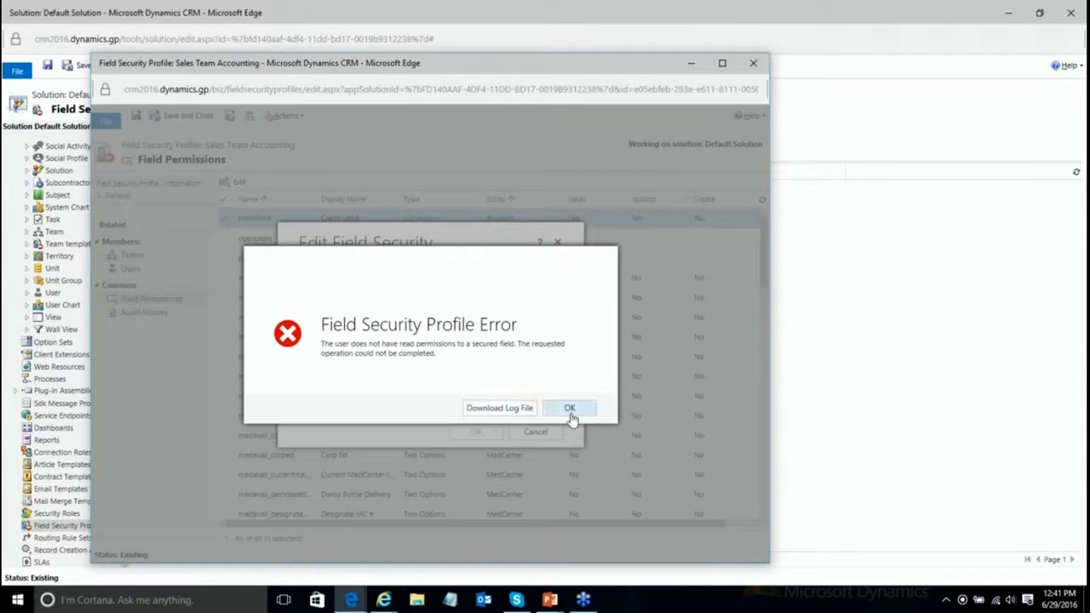
pyautogui.click(567, 412)
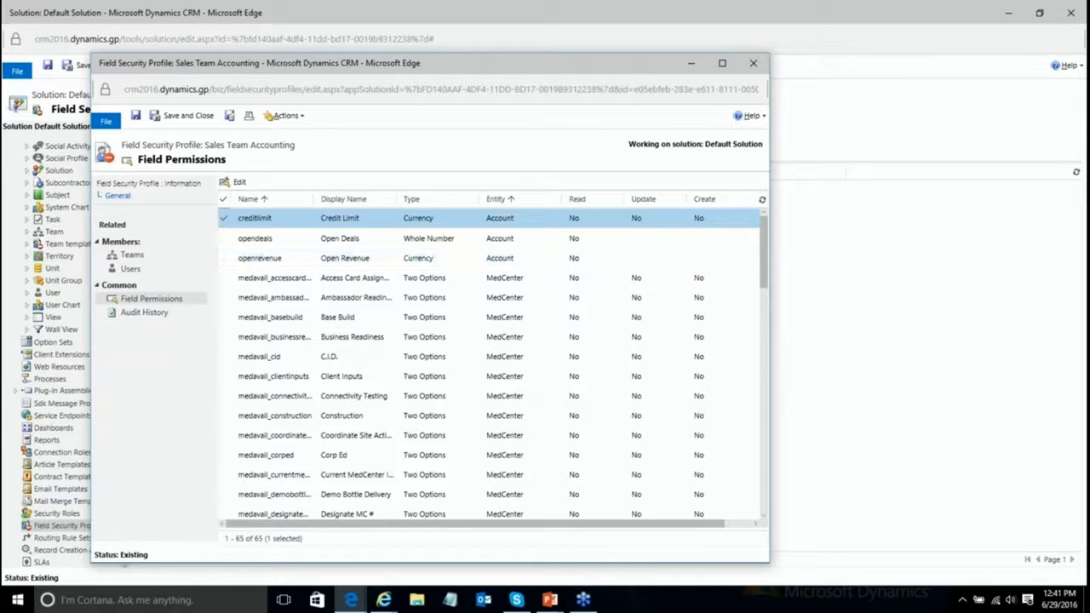
pyautogui.click(132, 256)
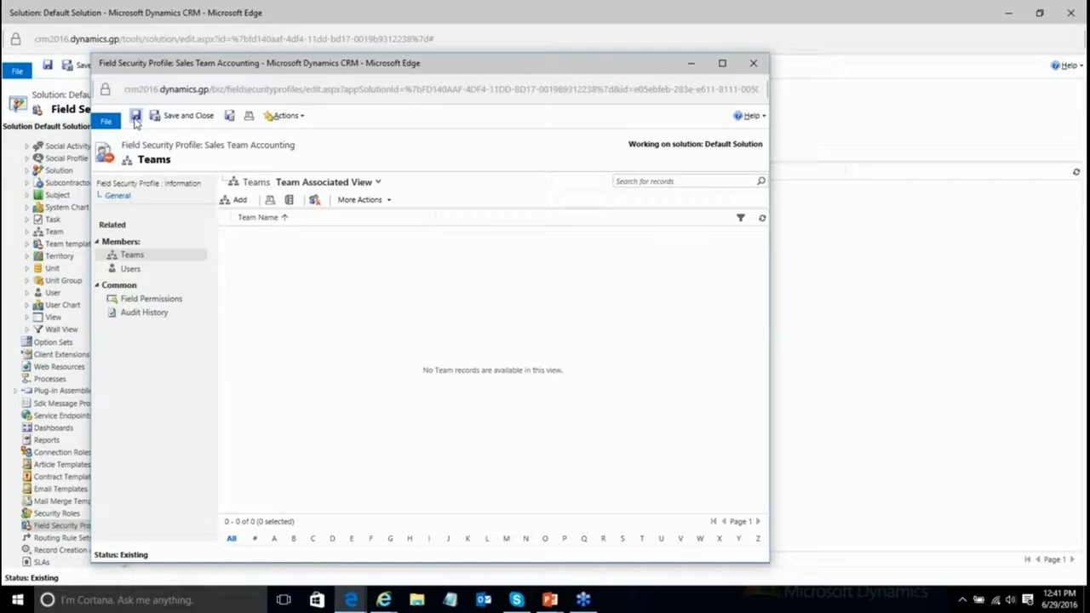
# Step: Use Save and New to create a profile named 'Sales Mgmt Accounting' and save it
pyautogui.click(229, 116)
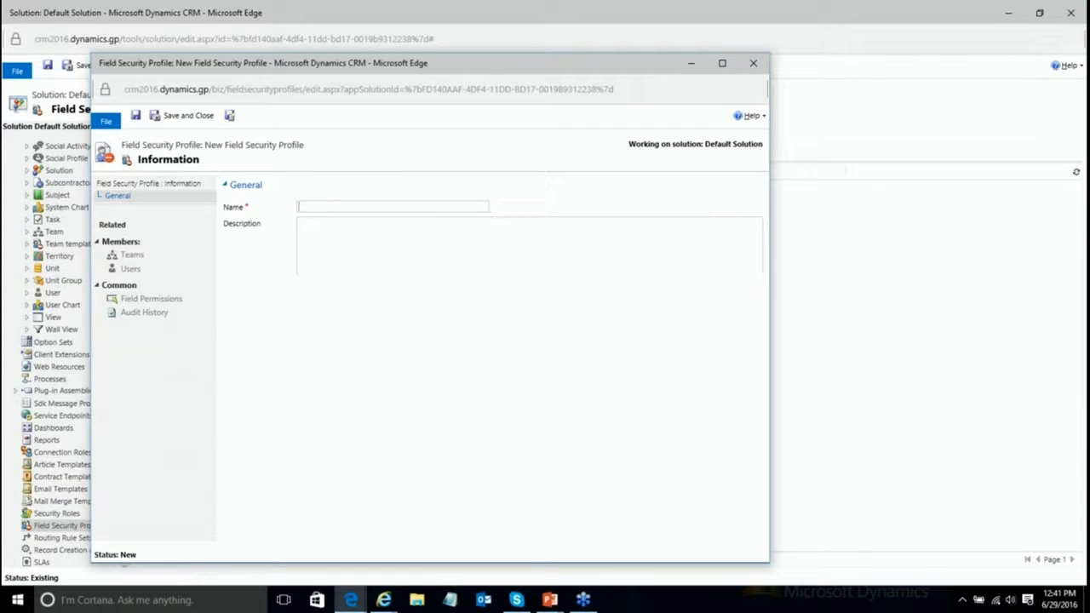
pyautogui.write('Sales Mgmt A')
pyautogui.write(' ccou')
pyautogui.write('counting')
pyautogui.click(135, 116)
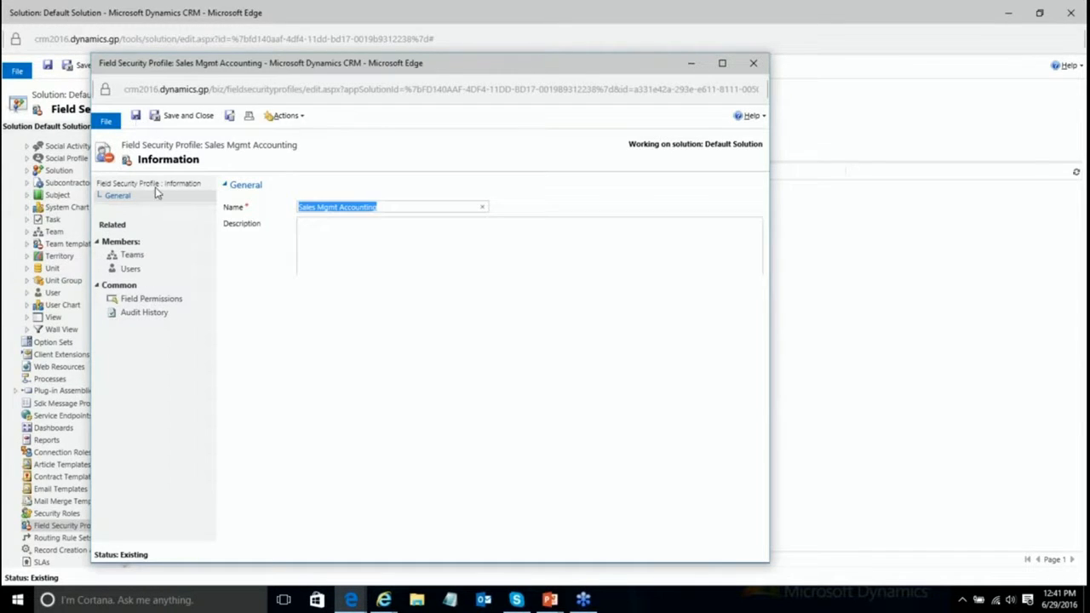
# Step: Go to the profile's Field Permissions and open the creditlimit permission editor
pyautogui.click(135, 270)
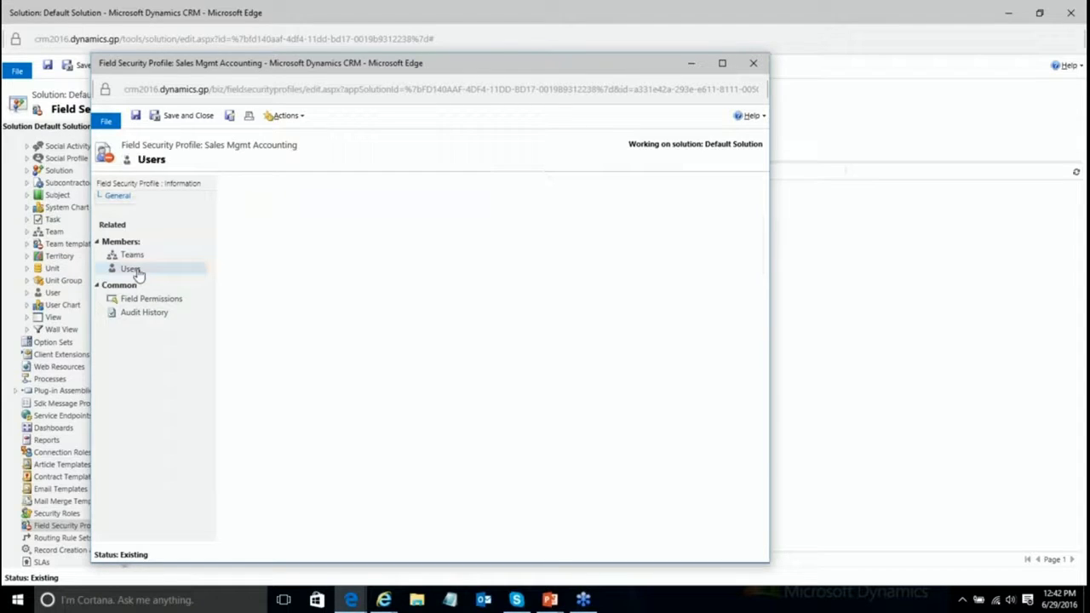
pyautogui.click(168, 306)
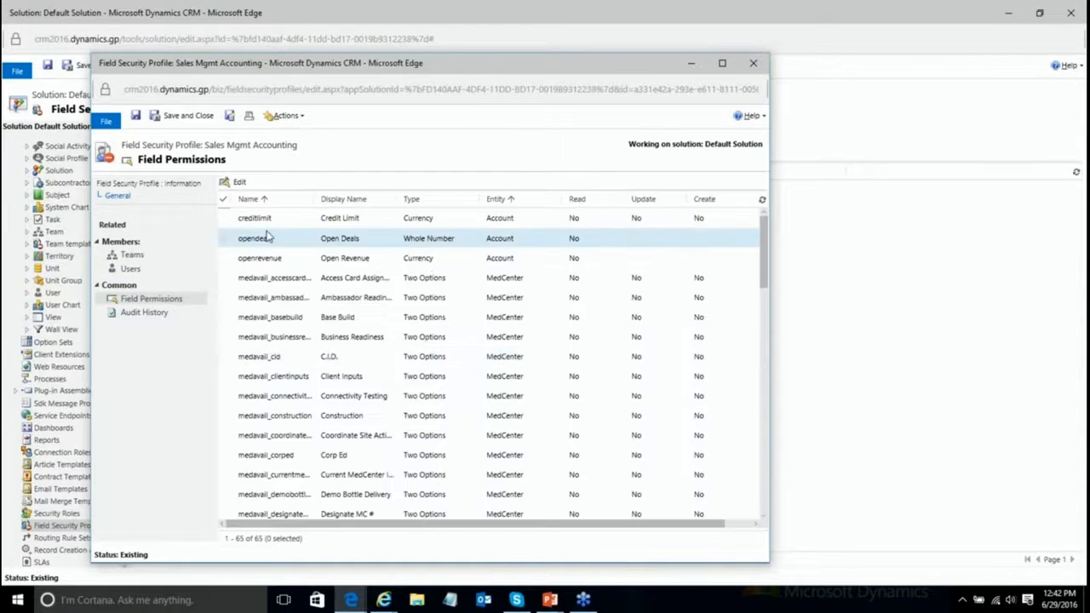
pyautogui.click(240, 219)
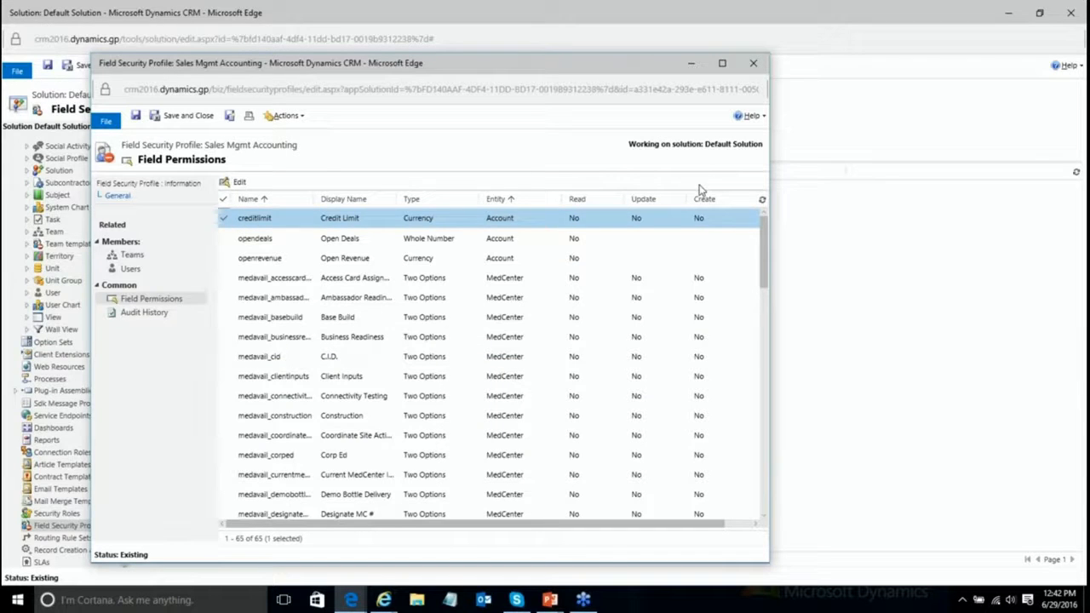
pyautogui.doubleClick(543, 221)
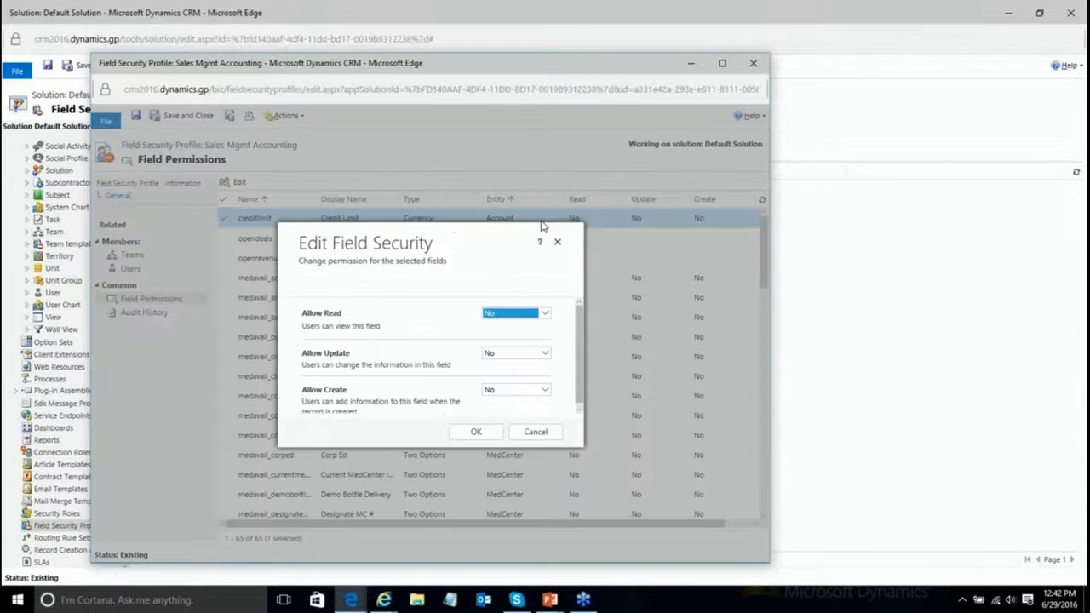
# Step: Set creditlimit Allow Read, Update and Create to Yes; dismiss the resulting Create Entity Error
pyautogui.click(523, 314)
pyautogui.click(509, 307)
pyautogui.click(516, 354)
pyautogui.click(510, 343)
pyautogui.click(521, 392)
pyautogui.click(511, 382)
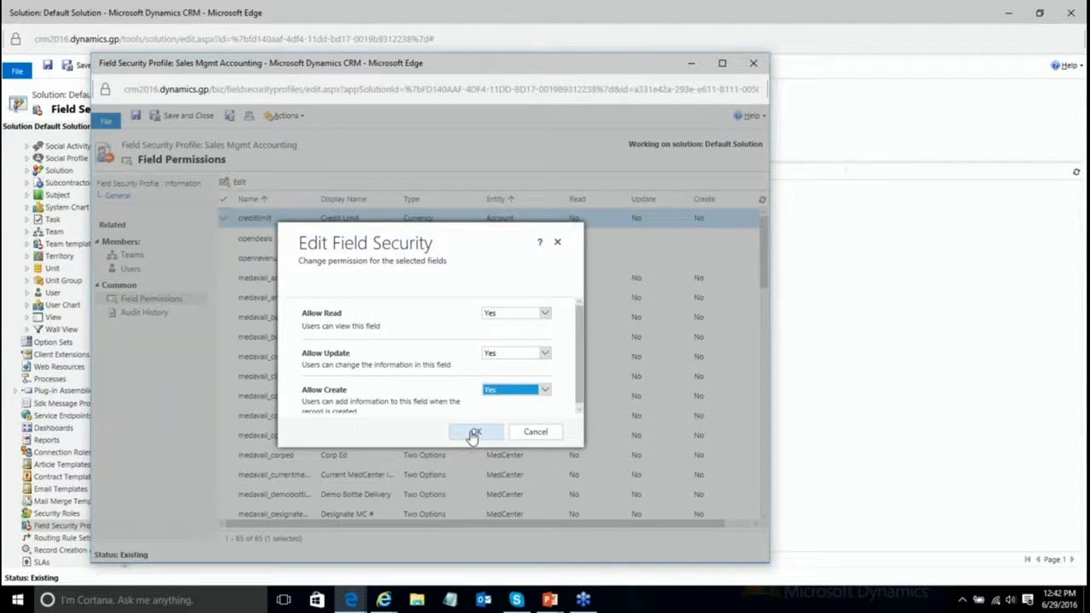
pyautogui.click(476, 431)
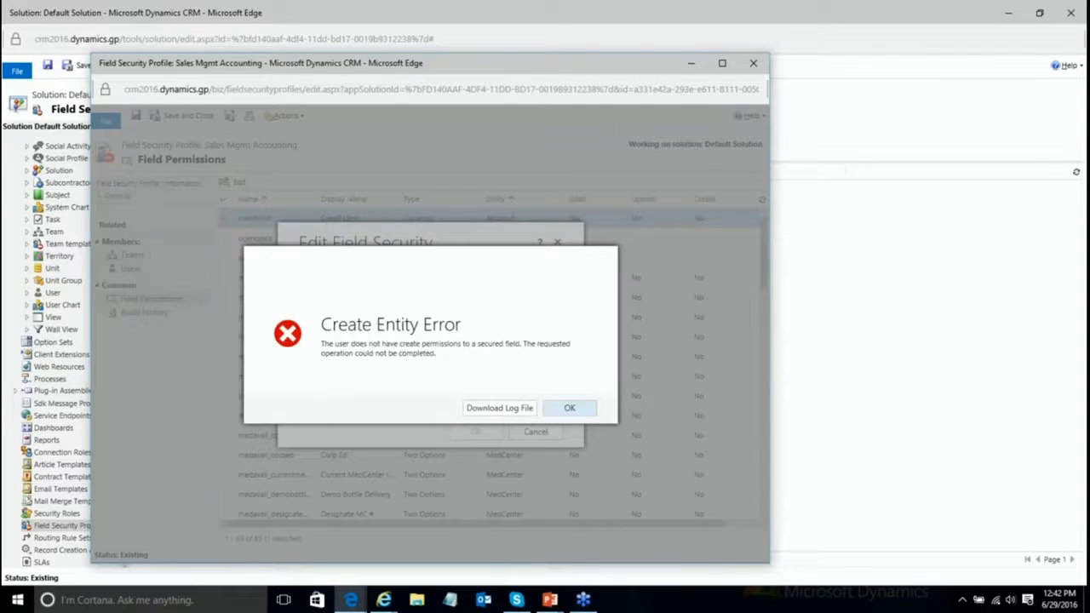
pyautogui.click(567, 408)
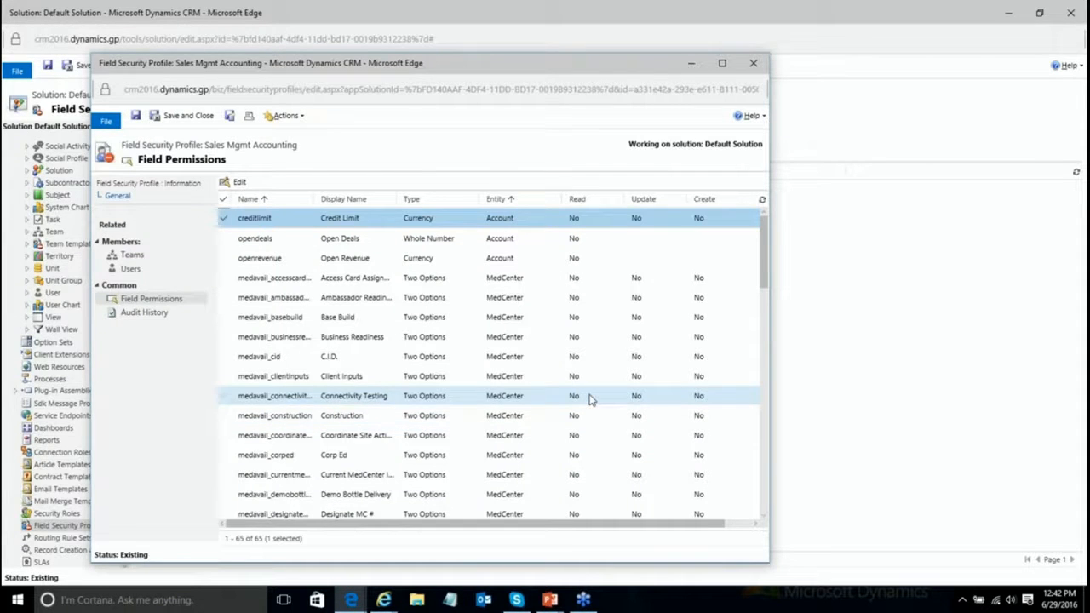
pyautogui.click(151, 314)
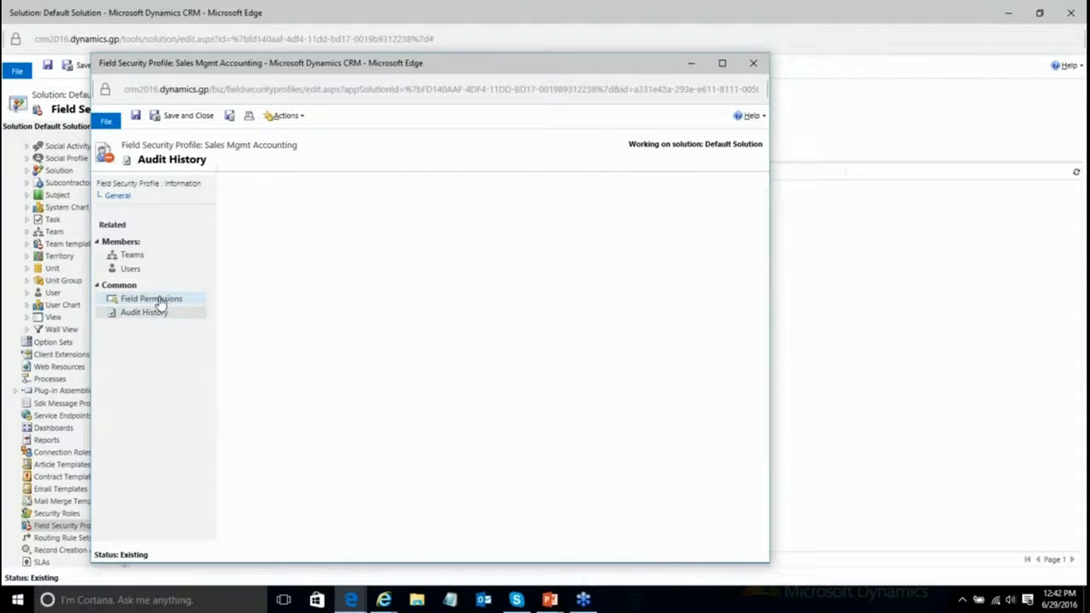
# Step: Retry creditlimit Read, Update and Create as Yes, dismiss the error, then save and close the profile
pyautogui.click(159, 303)
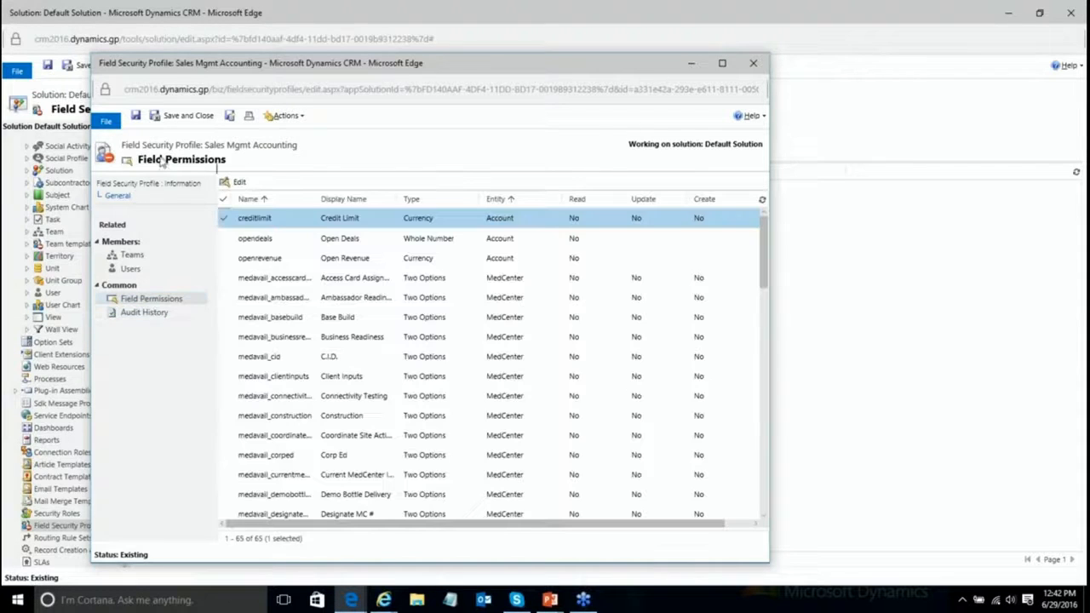
pyautogui.doubleClick(657, 224)
pyautogui.click(511, 313)
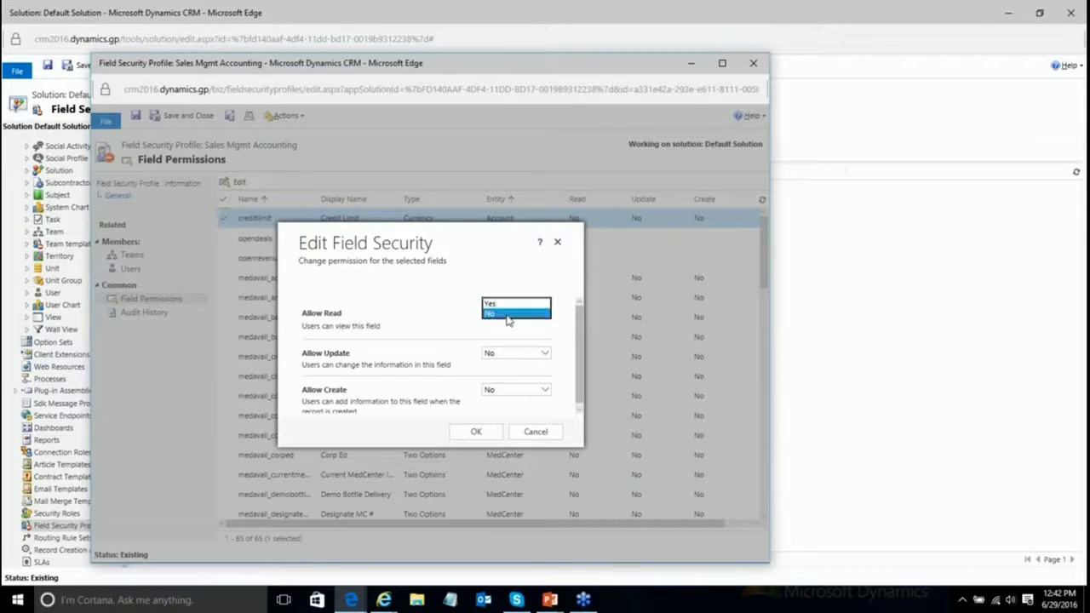
pyautogui.click(507, 303)
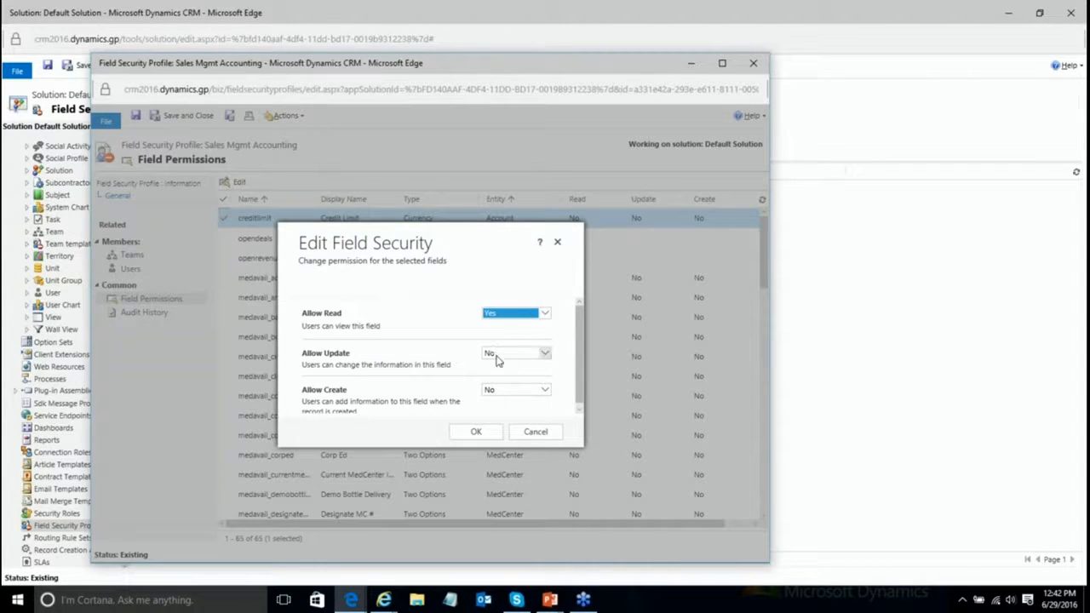
pyautogui.click(498, 360)
pyautogui.click(507, 343)
pyautogui.click(513, 390)
pyautogui.click(510, 380)
pyautogui.click(482, 431)
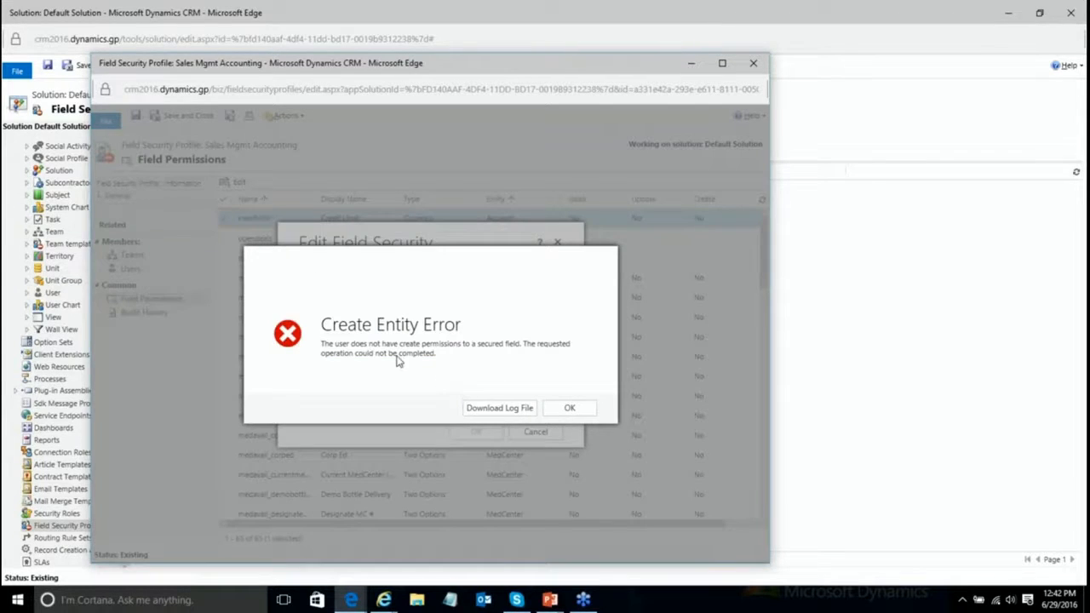
pyautogui.click(569, 408)
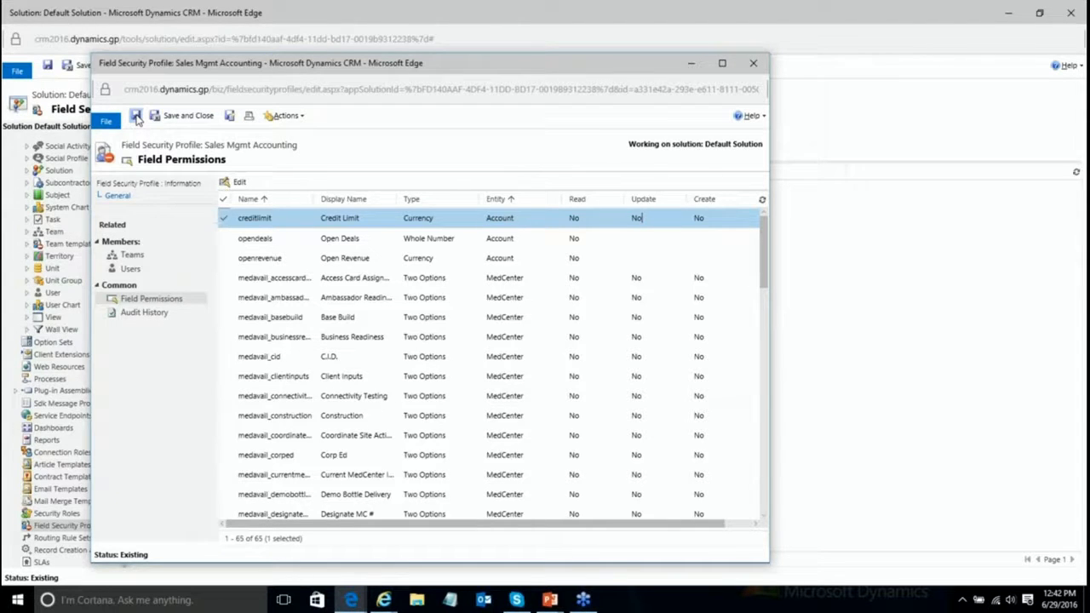
pyautogui.click(182, 116)
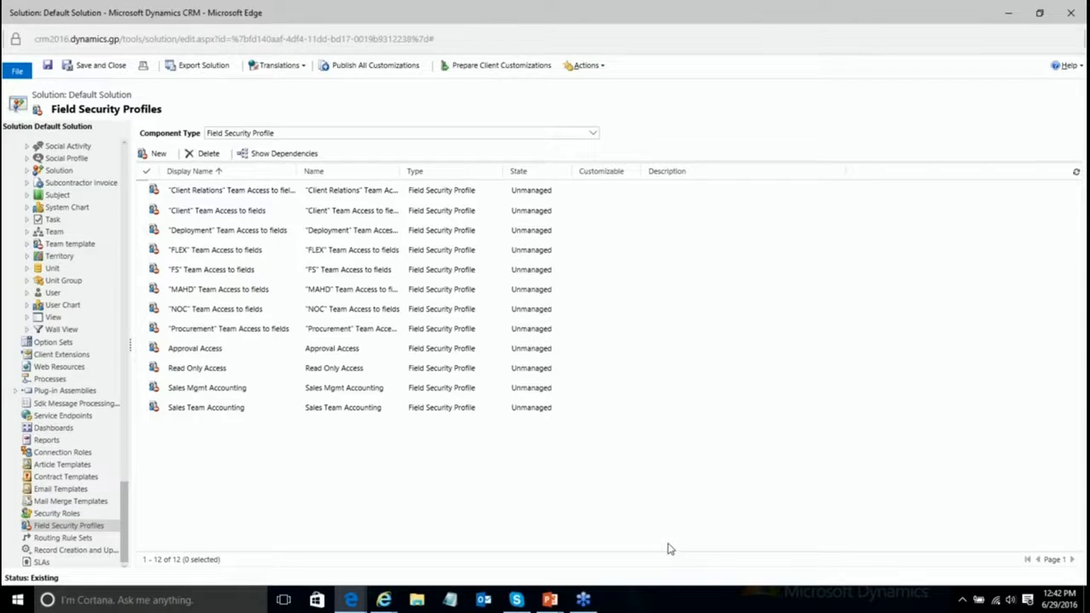
# Step: Switch to the PowerPoint slide show and advance to the Field Security slide
pyautogui.moveTo(558, 603)
pyautogui.click(562, 586)
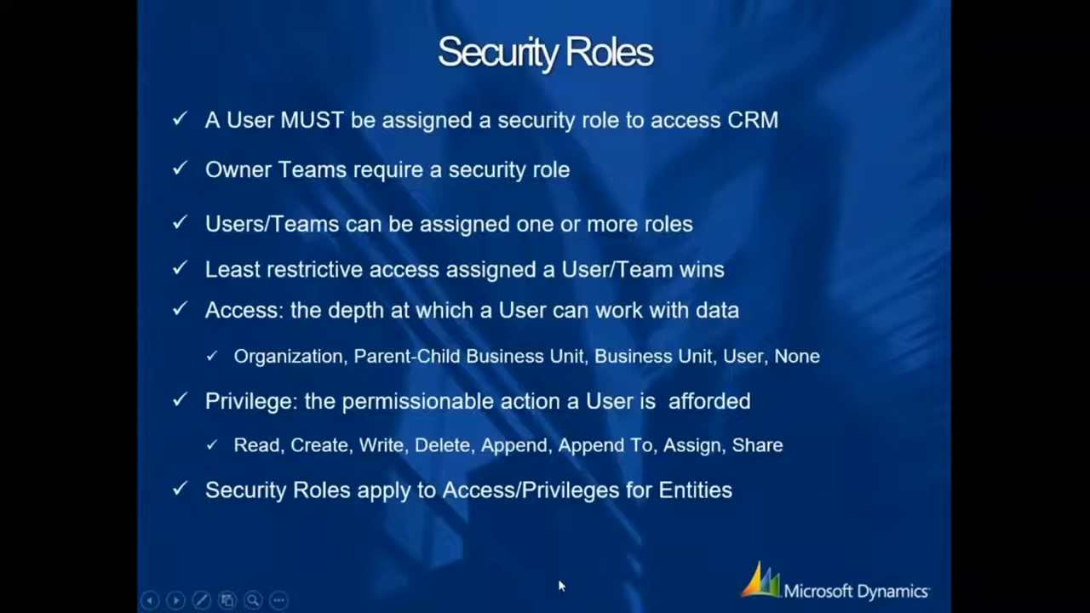
pyautogui.click(174, 601)
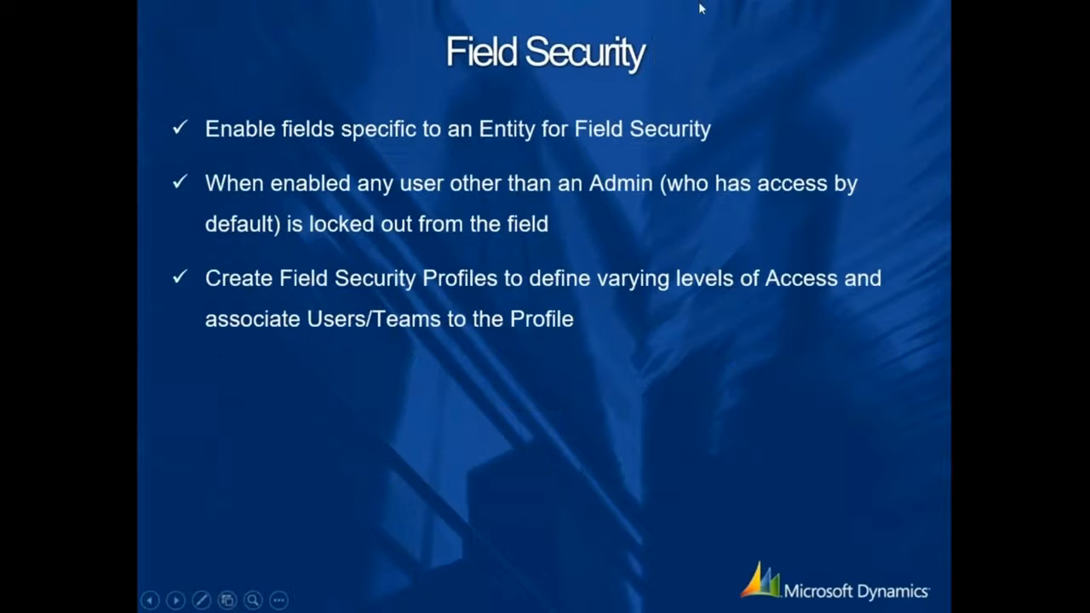
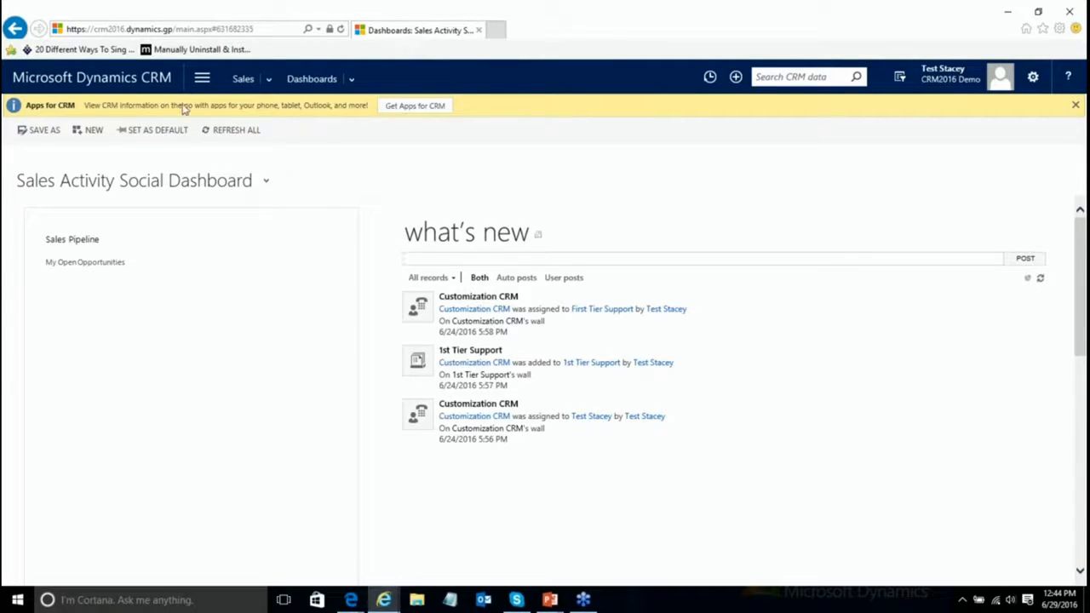
# Step: Show the My Active Accounts view of Sales > Accounts, then bring the Security settings window forward
pyautogui.click(270, 79)
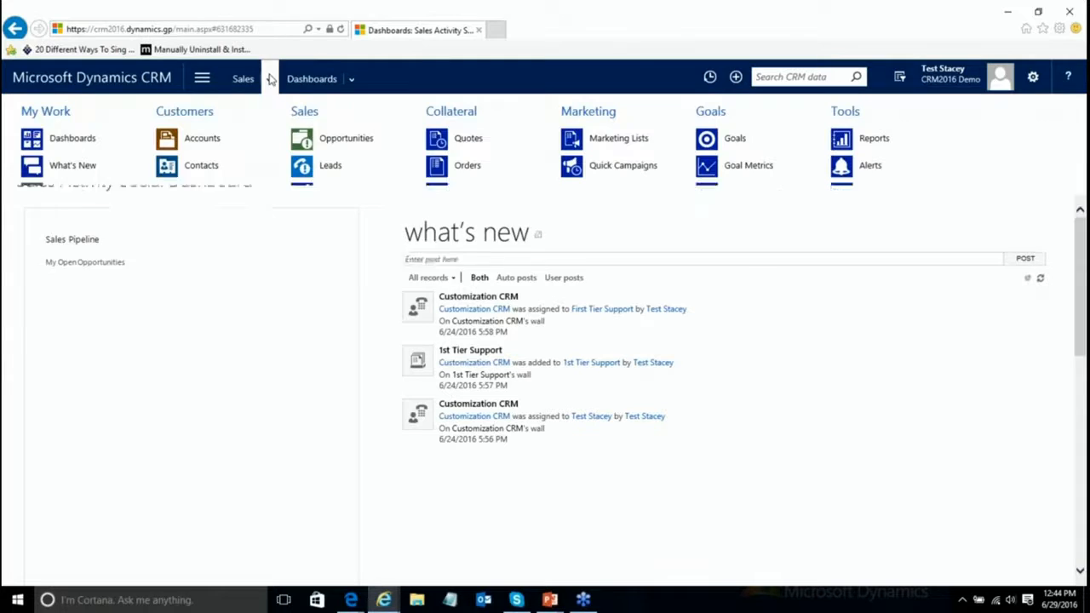
pyautogui.click(202, 138)
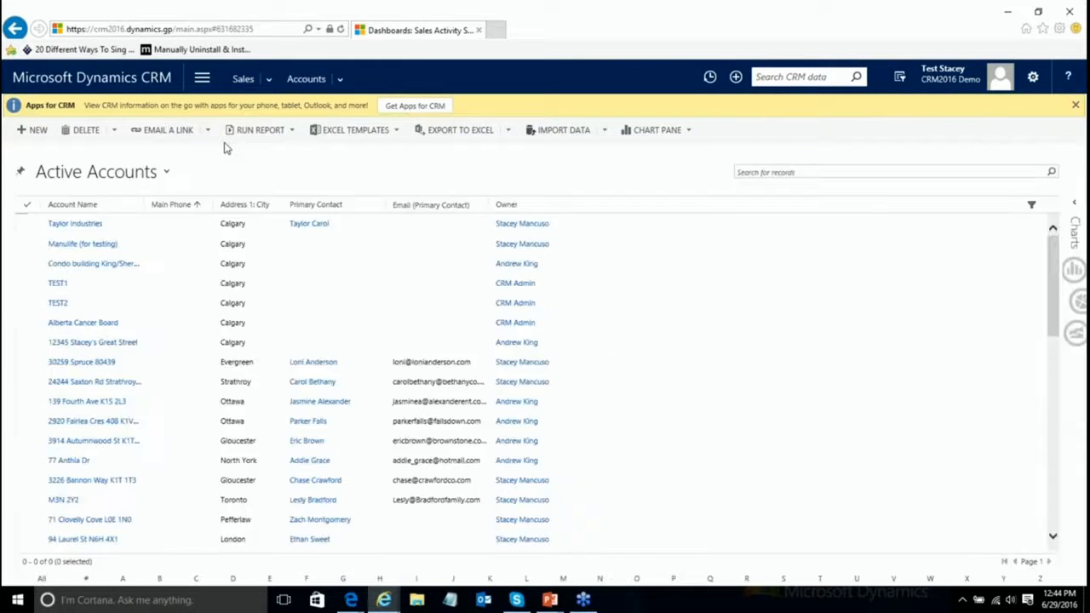
pyautogui.click(168, 172)
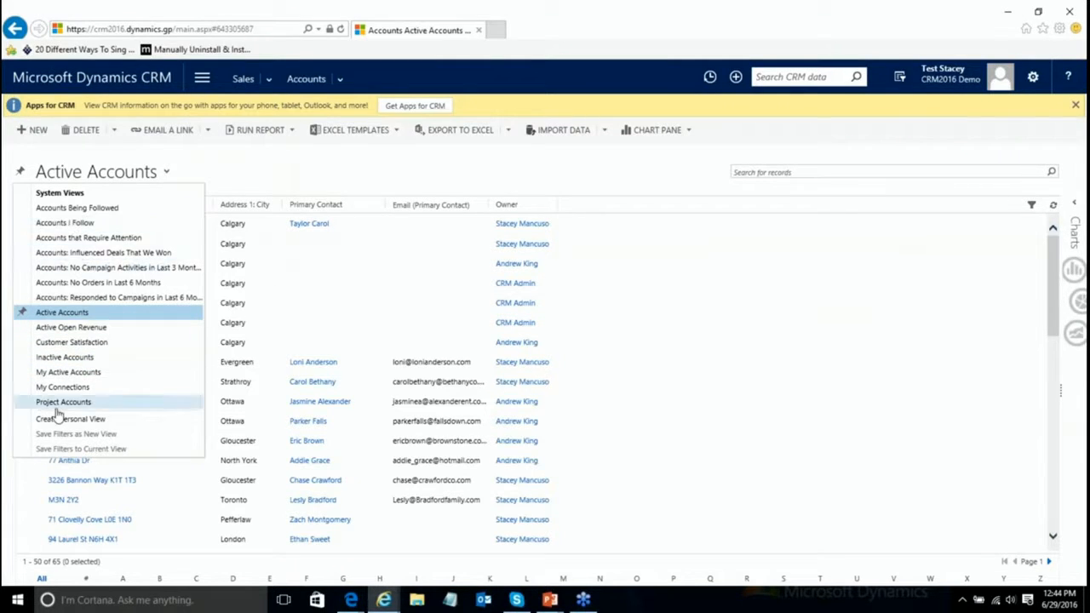
pyautogui.click(85, 373)
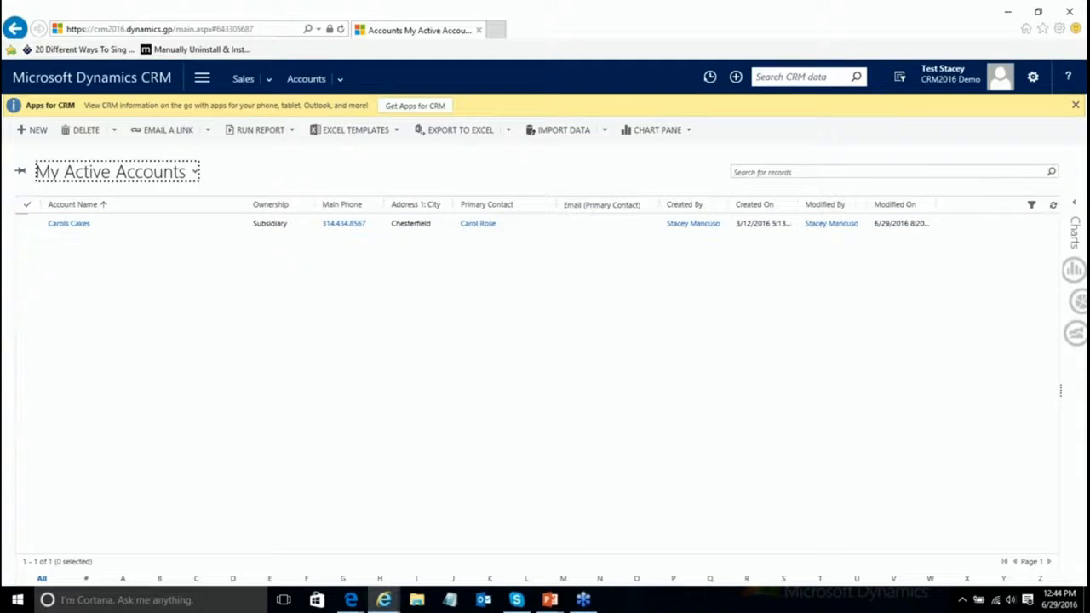
pyautogui.click(351, 600)
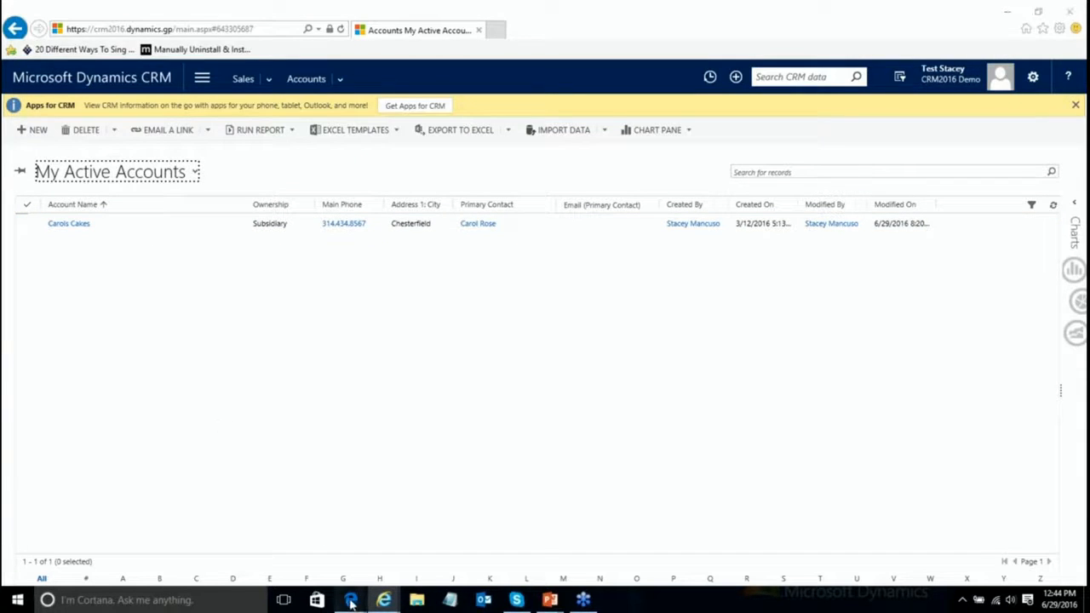
pyautogui.click(305, 573)
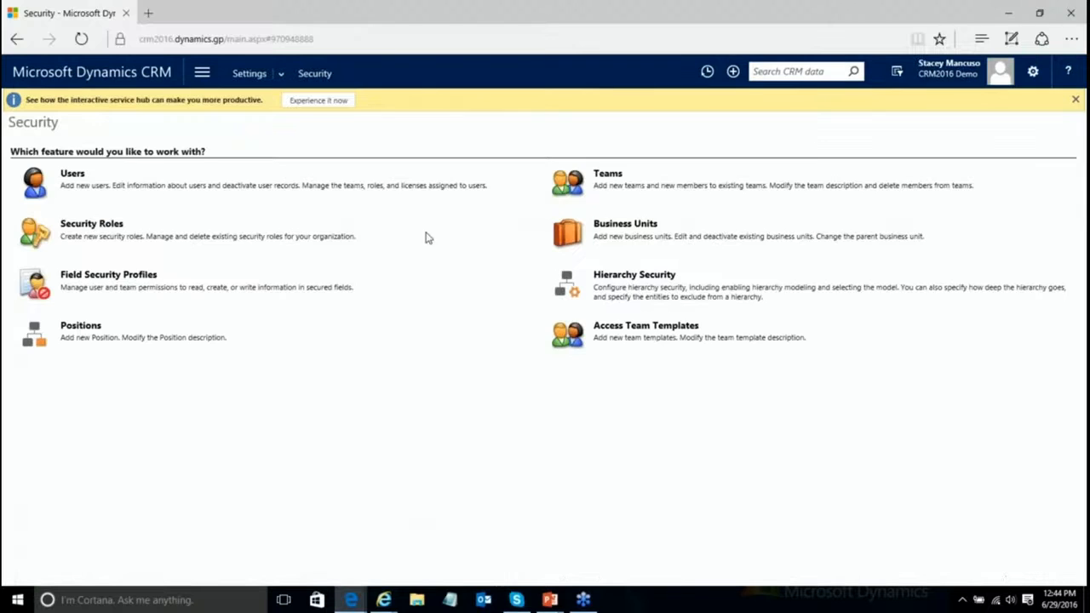
# Step: Move the test user into the Colorado business unit, then return to the Security settings page
pyautogui.click(73, 177)
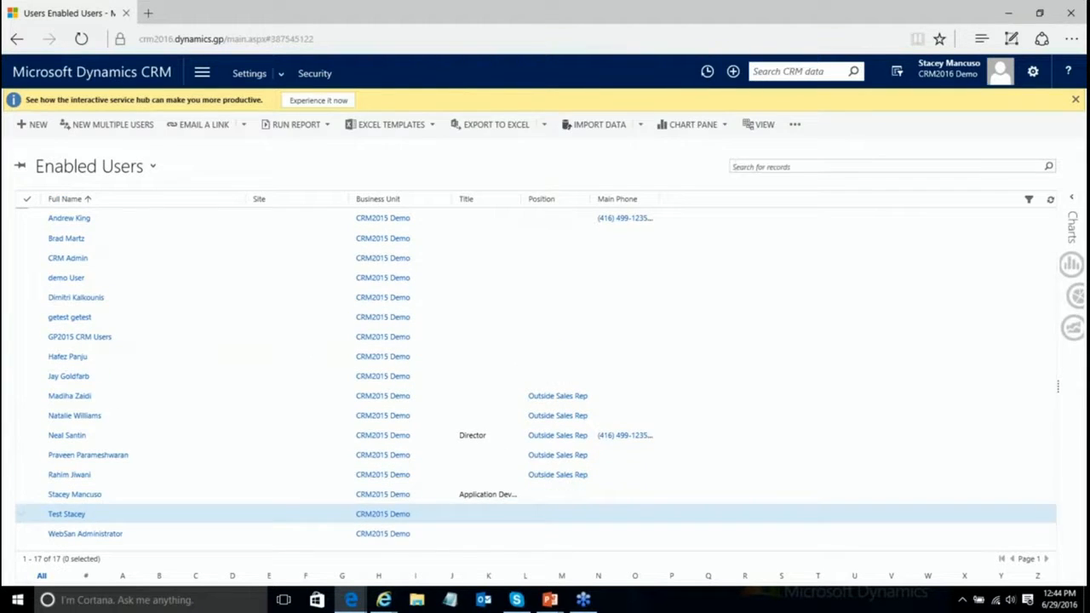
pyautogui.click(400, 514)
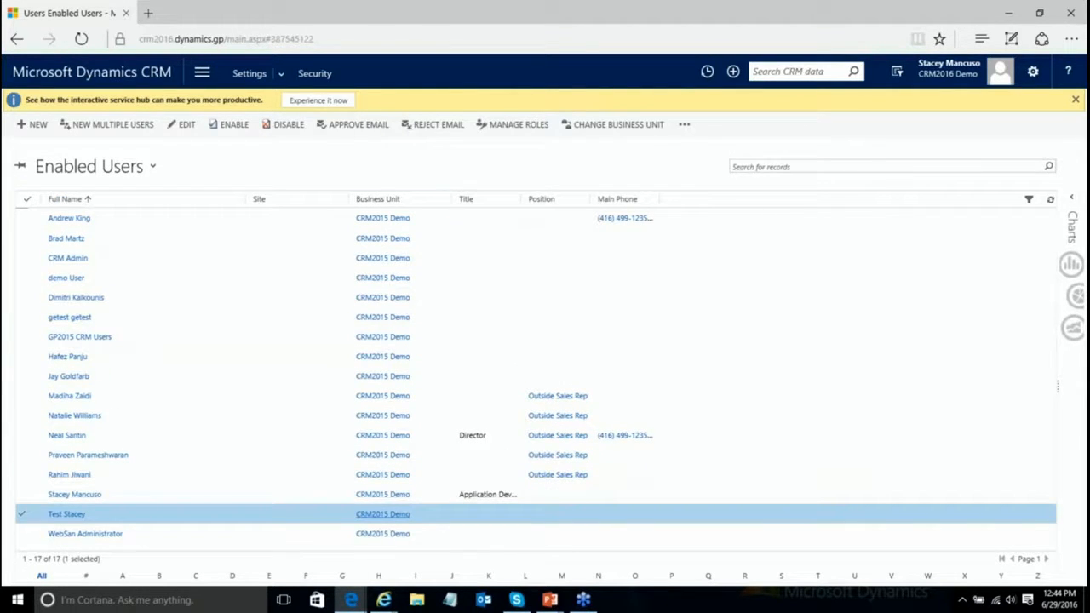
pyautogui.click(629, 124)
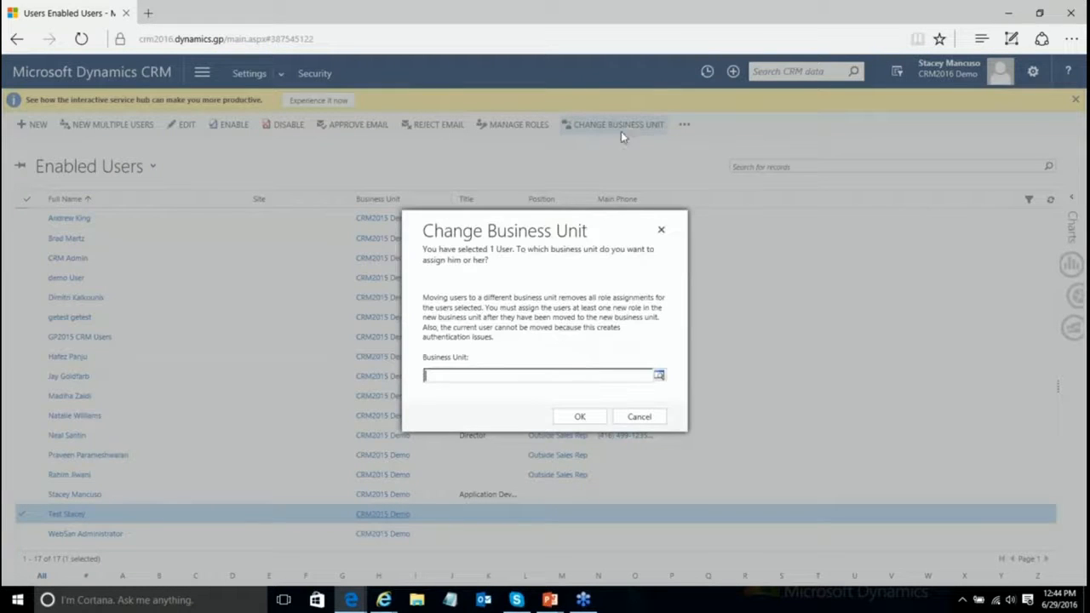
pyautogui.click(659, 376)
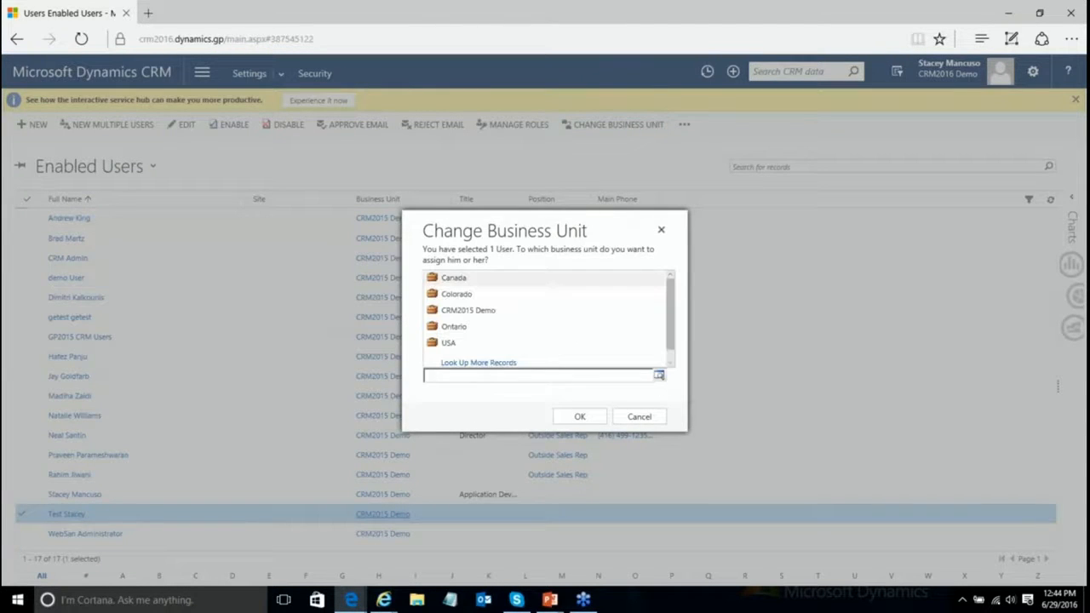
pyautogui.click(477, 297)
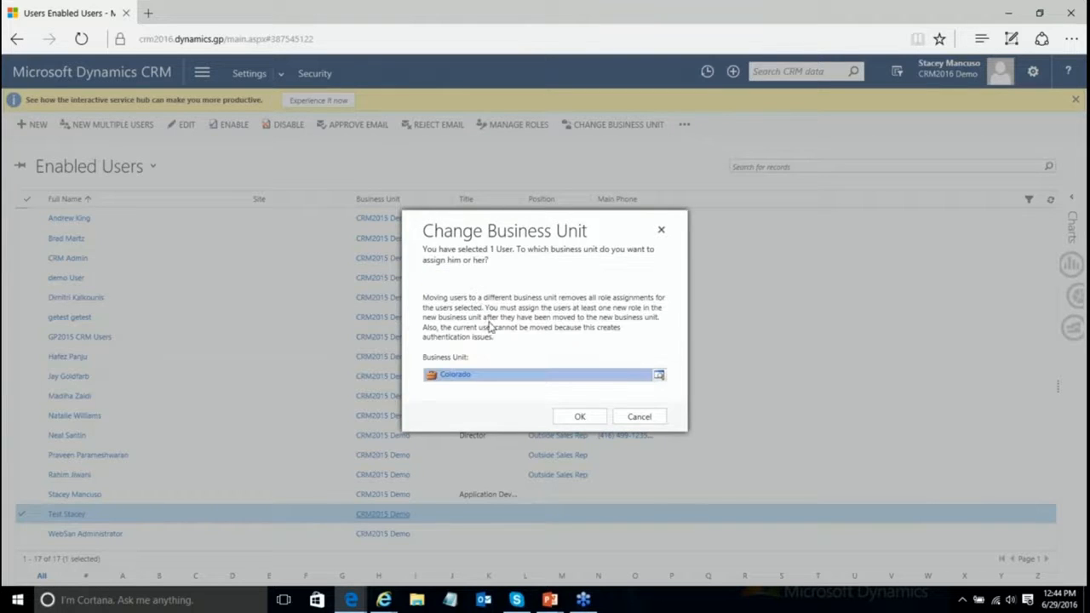
pyautogui.click(587, 418)
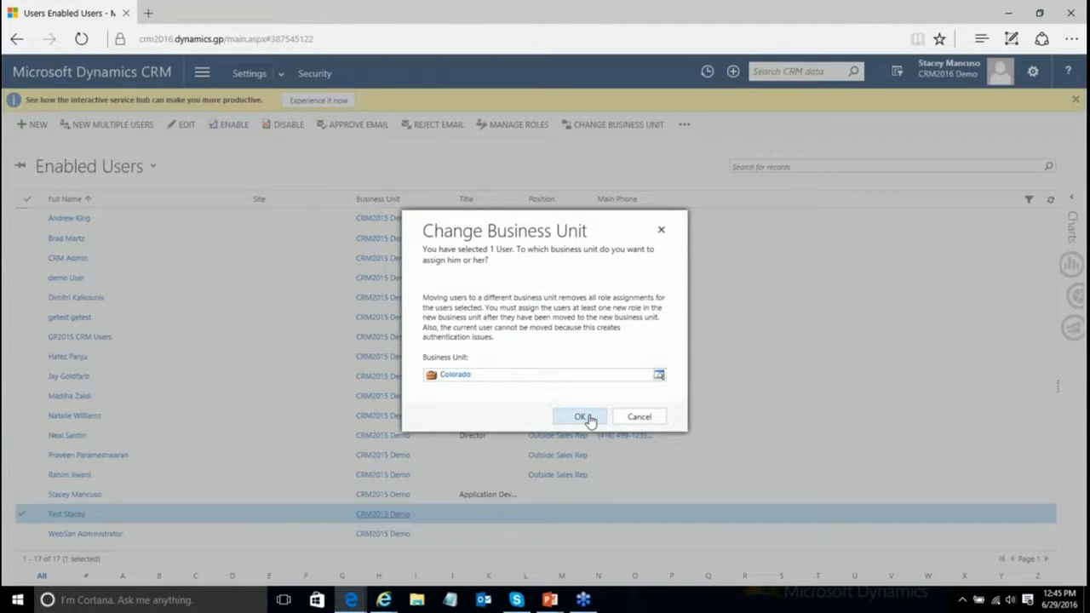
pyautogui.click(590, 421)
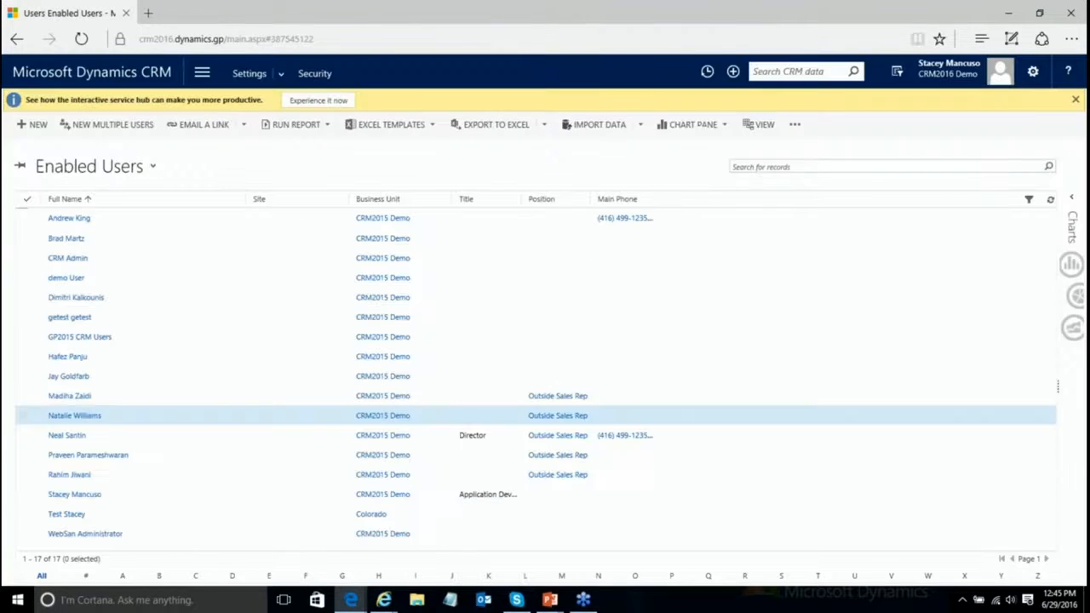
pyautogui.click(316, 74)
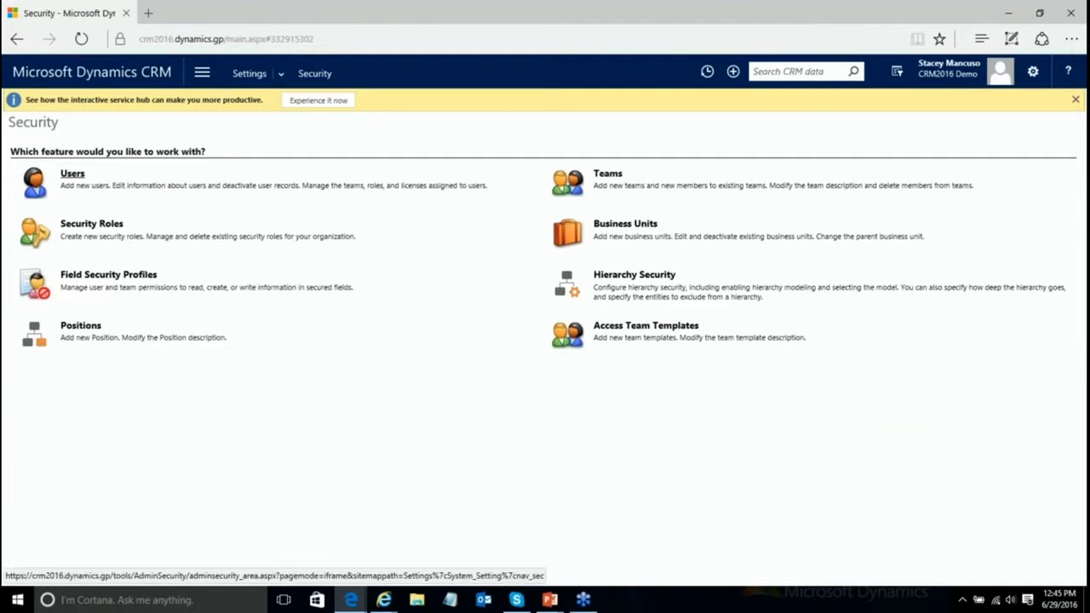
pyautogui.click(91, 223)
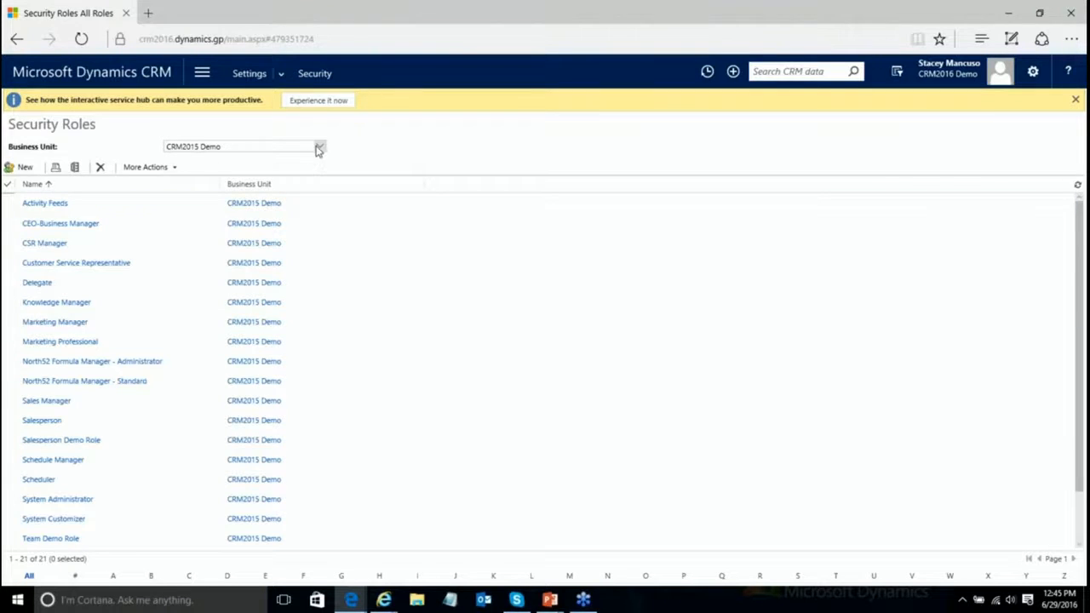
pyautogui.click(66, 442)
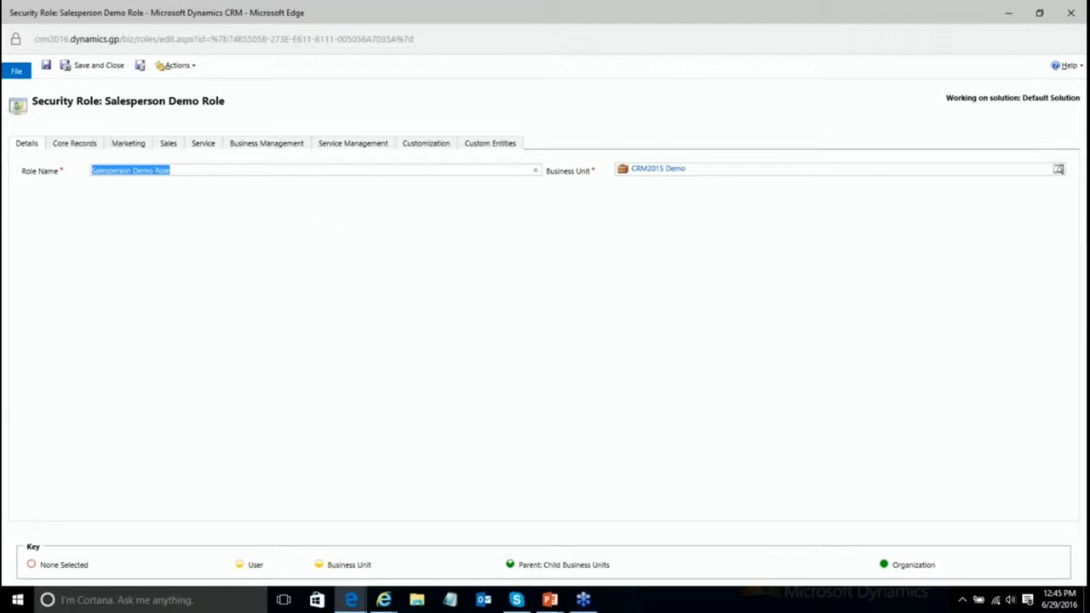
pyautogui.click(171, 149)
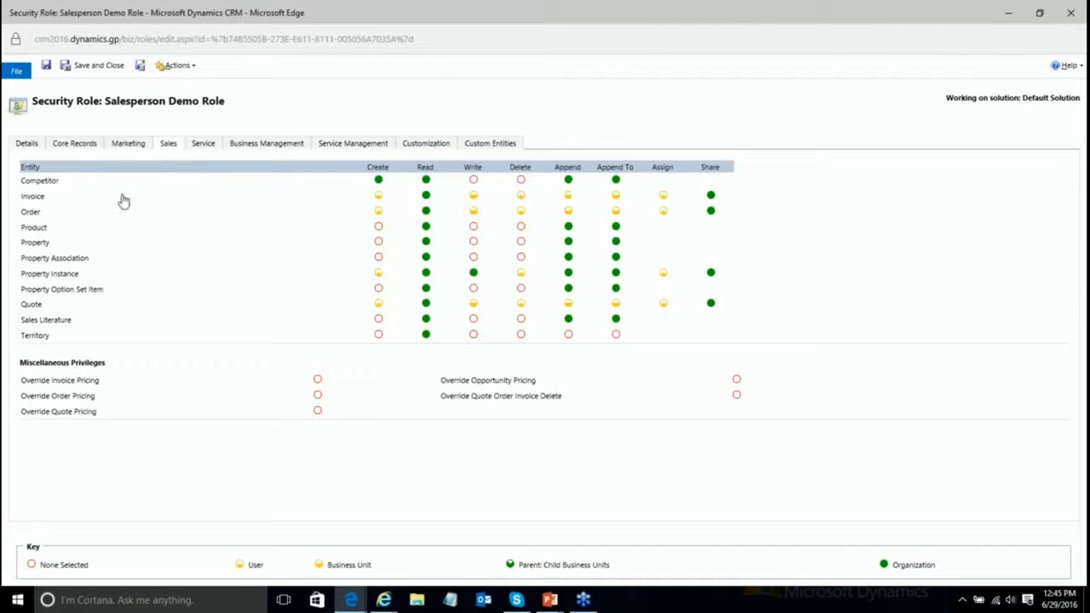
pyautogui.click(78, 146)
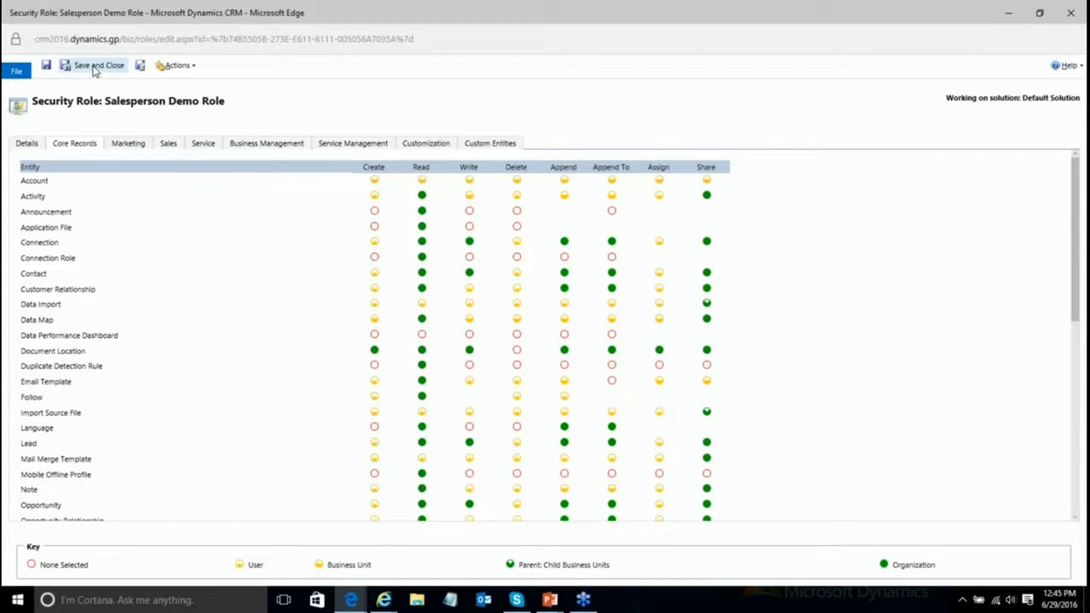
pyautogui.click(94, 68)
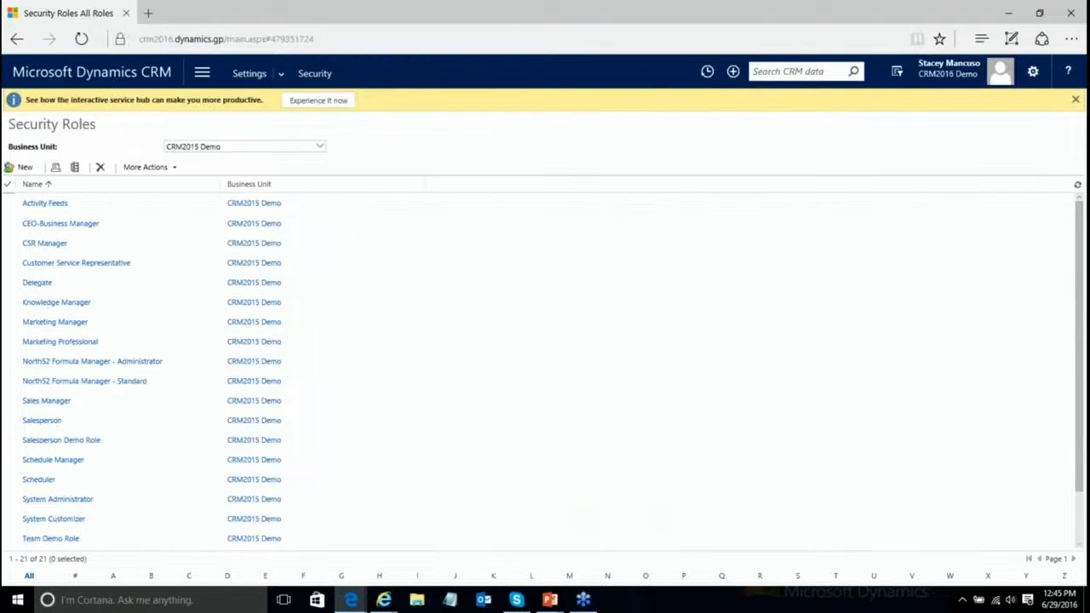
pyautogui.click(315, 73)
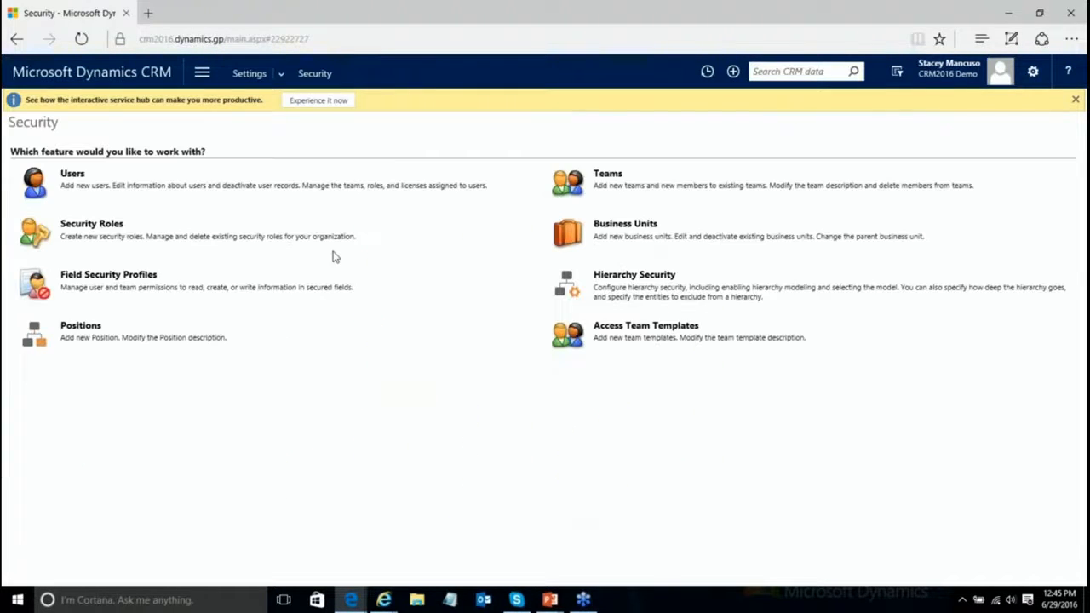
# Step: Assign the Salesperson Demo Role to the test user through Manage Roles
pyautogui.click(78, 181)
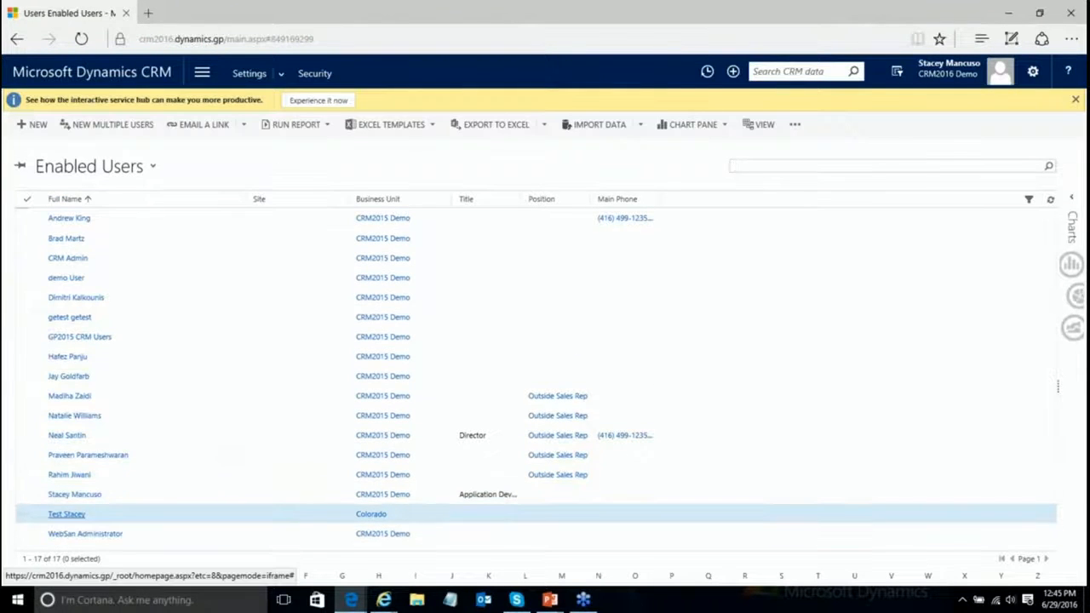
pyautogui.click(68, 515)
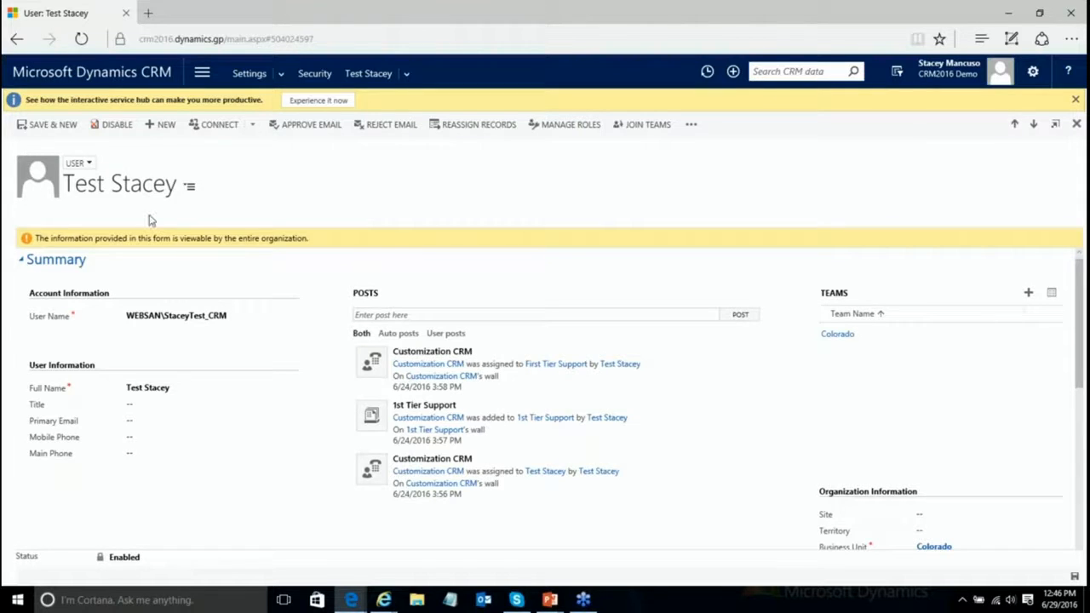
pyautogui.click(569, 127)
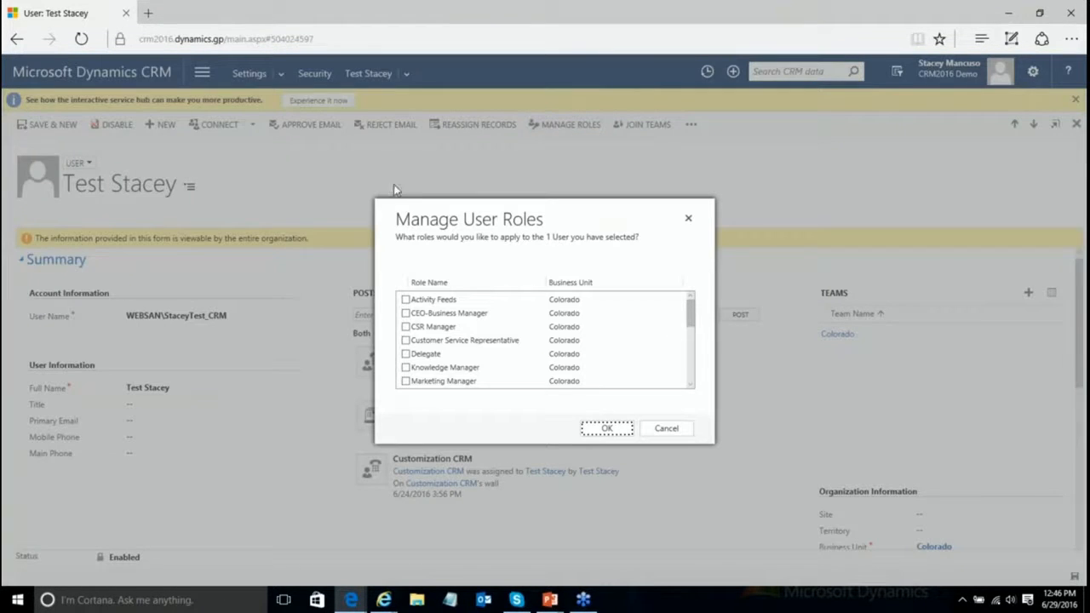
pyautogui.moveTo(691, 316)
pyautogui.mouseDown()
pyautogui.moveTo(691, 369)
pyautogui.moveTo(702, 306)
pyautogui.mouseUp()
pyautogui.scroll(-2, 535, 347)
pyautogui.scroll(-1, 477, 366)
pyautogui.click(496, 372)
pyautogui.scroll(-2, 497, 372)
pyautogui.scroll(1, 563, 354)
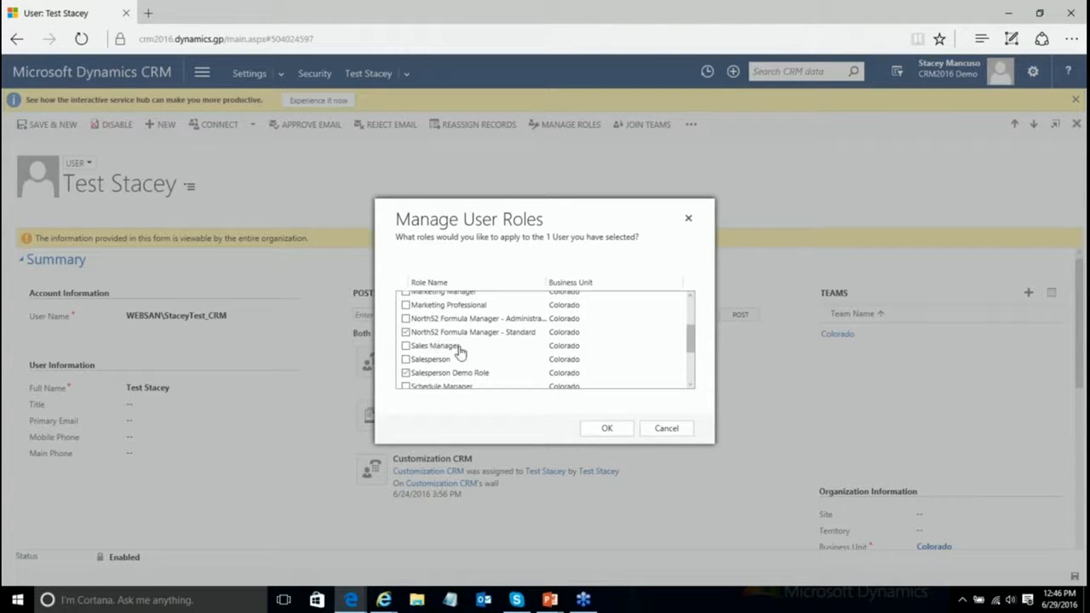
pyautogui.click(617, 432)
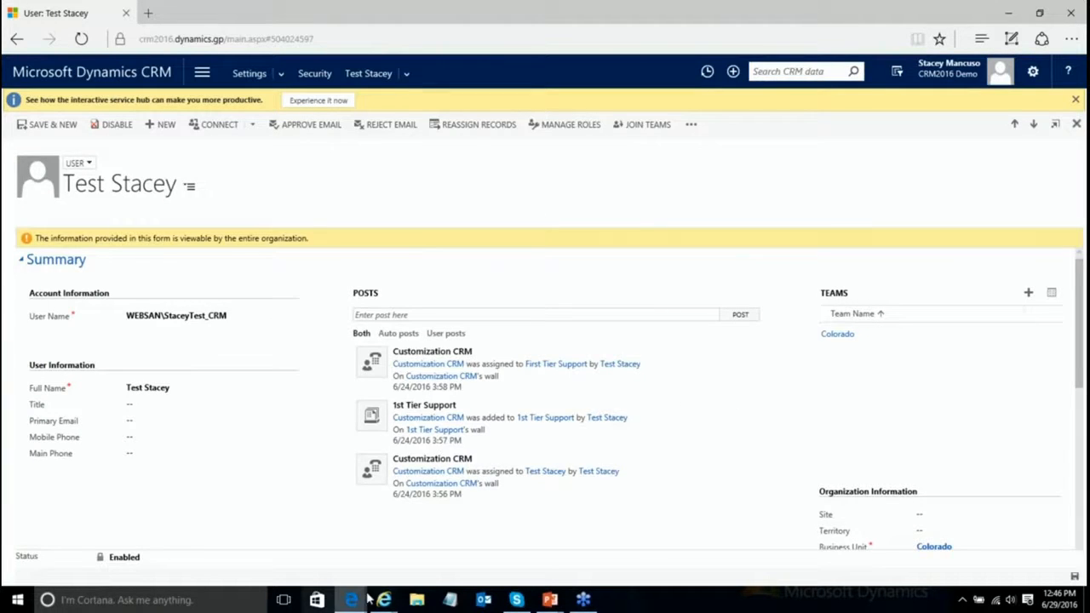
pyautogui.moveTo(389, 602)
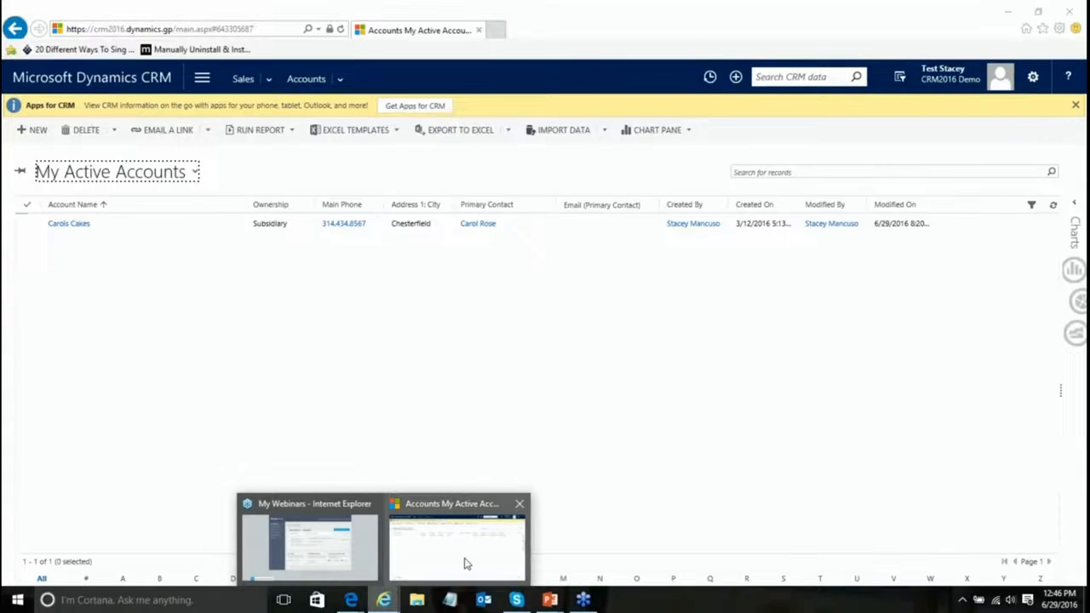
# Step: In the accounts window, reload the page and switch to the Active Accounts view
pyautogui.click(465, 562)
pyautogui.click(401, 448)
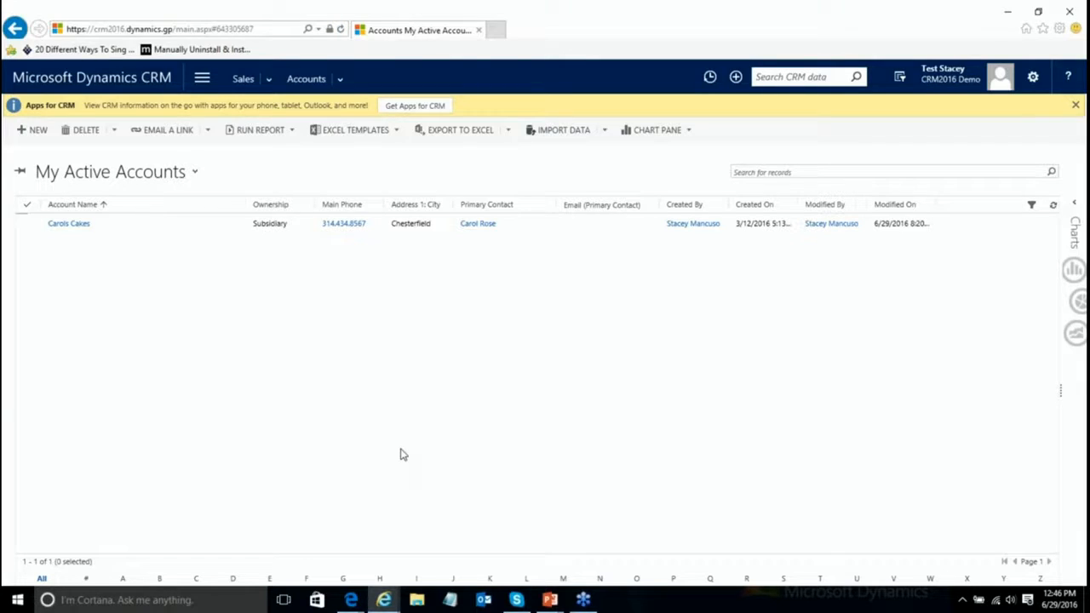
pyautogui.press('F5')
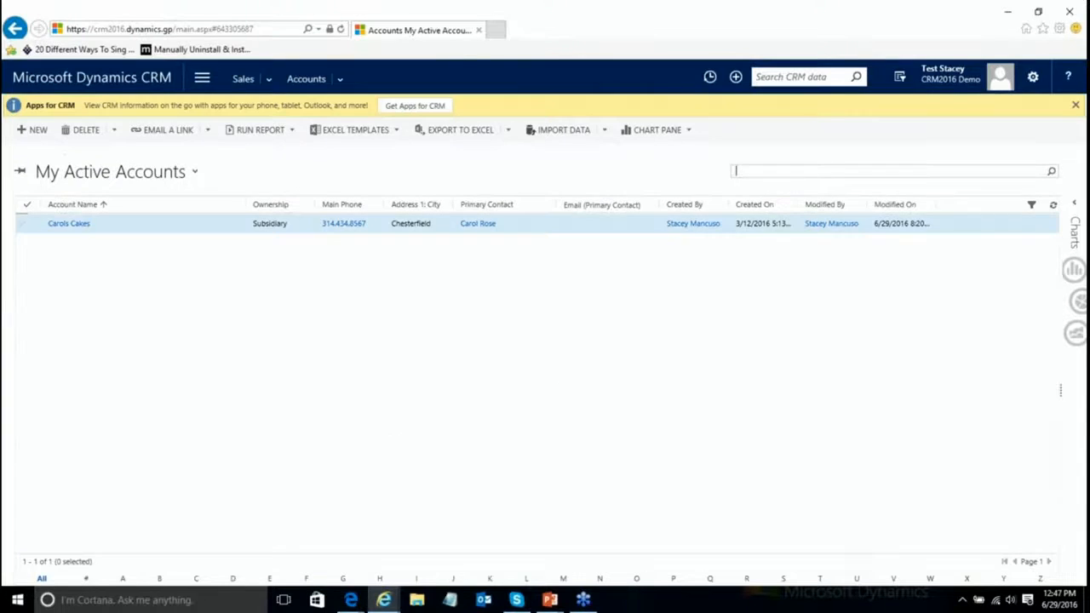
pyautogui.click(195, 174)
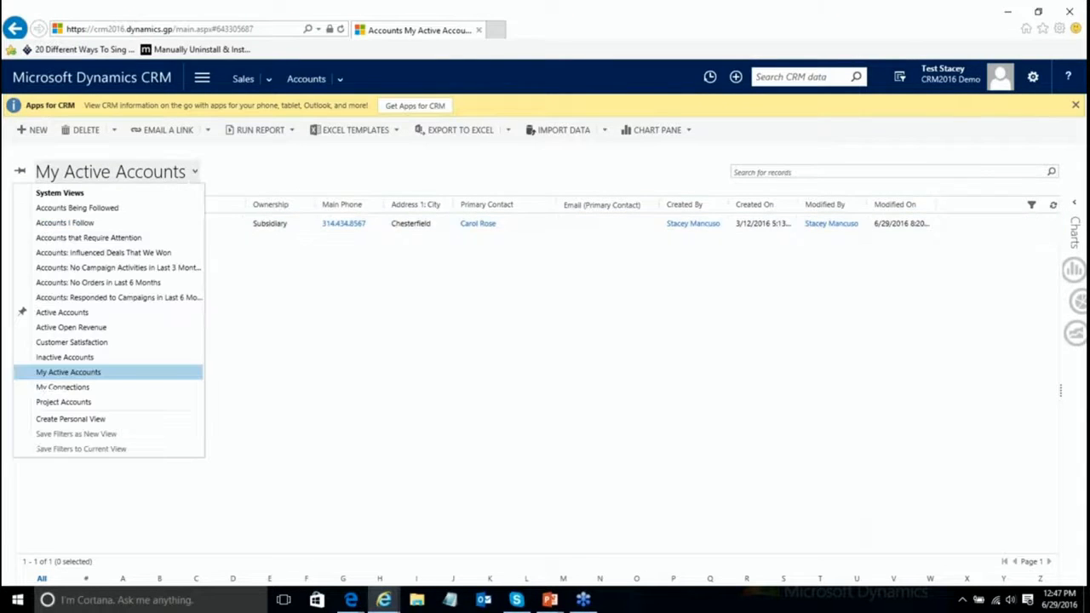
pyautogui.click(89, 314)
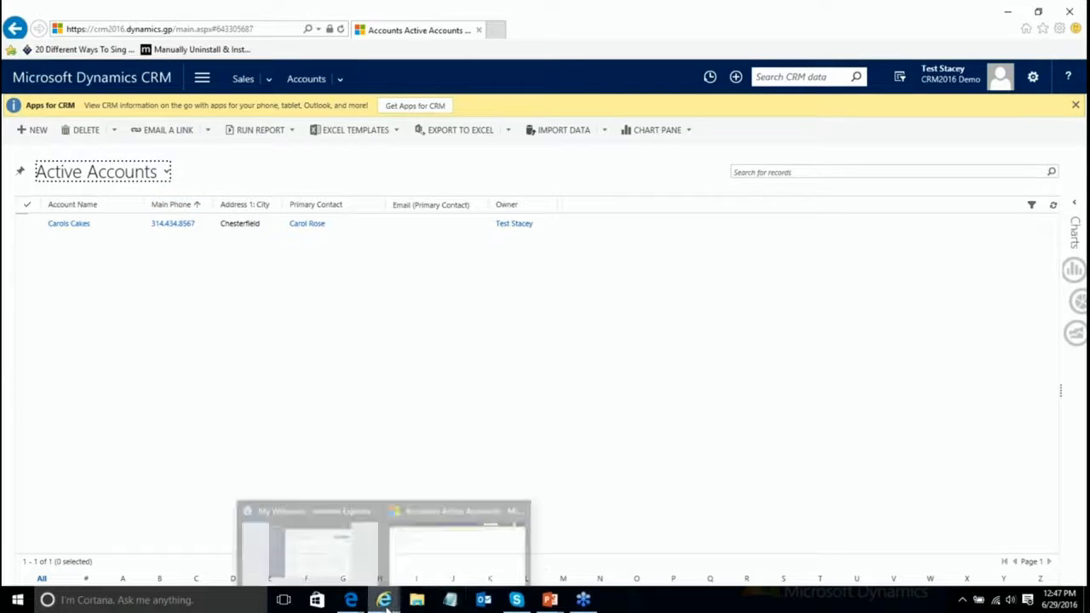
# Step: Return to the administrator's window and go to Settings > Security
pyautogui.moveTo(351, 600)
pyautogui.moveTo(324, 557)
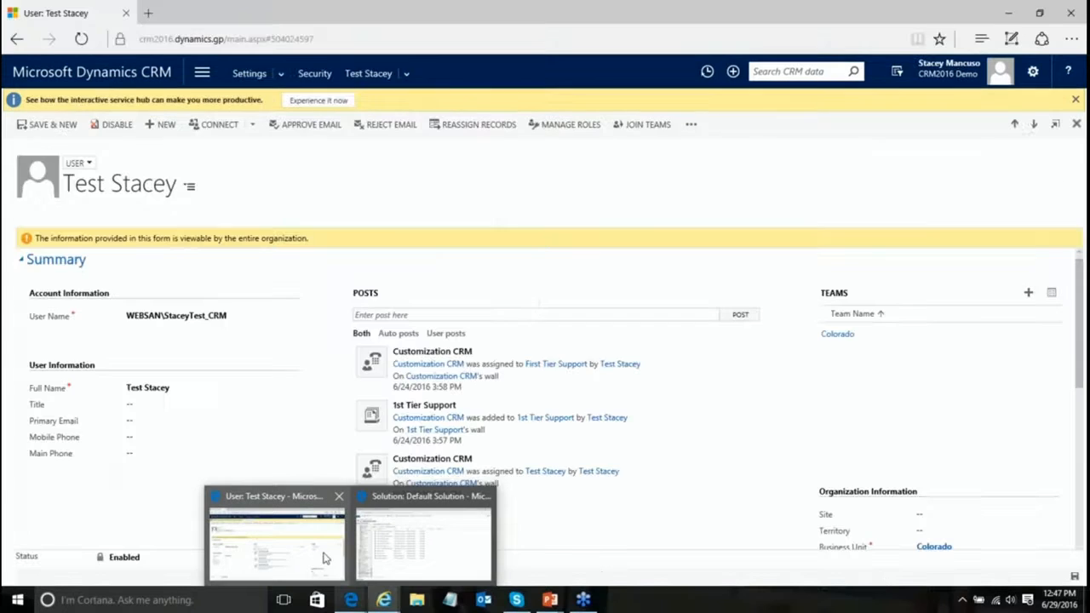
pyautogui.click(302, 496)
pyautogui.click(317, 77)
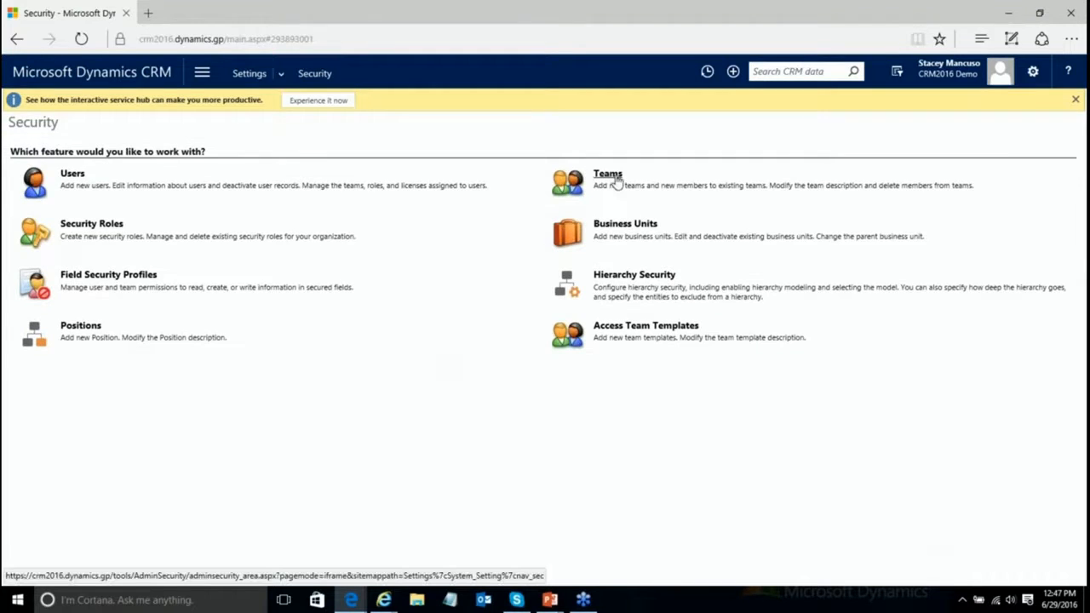
# Step: Add the Colorado test user as a third member of Demo Team, then return to Security
pyautogui.click(611, 175)
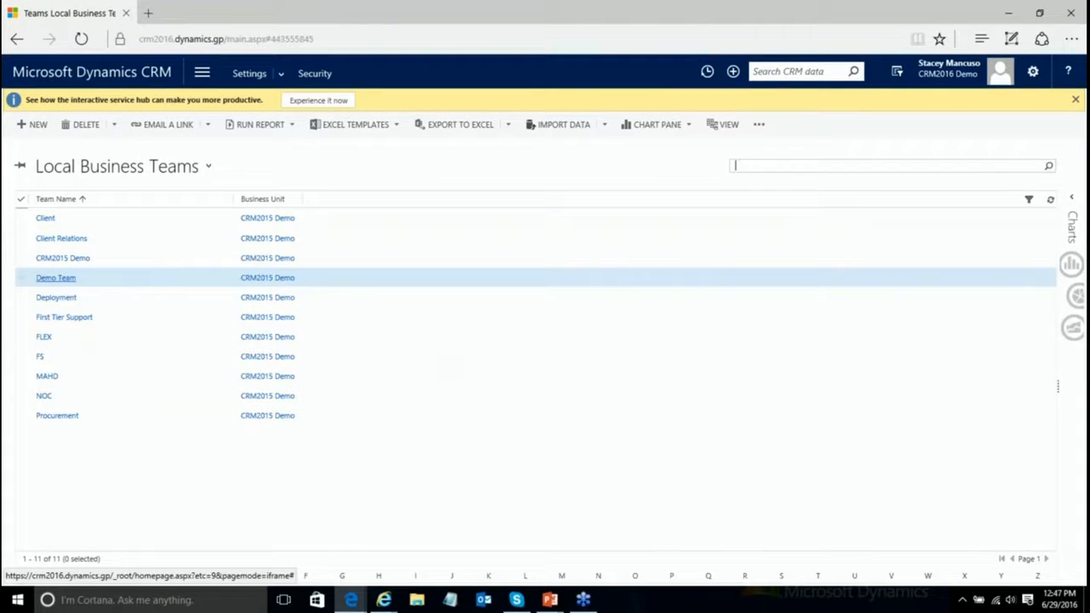
pyautogui.click(57, 278)
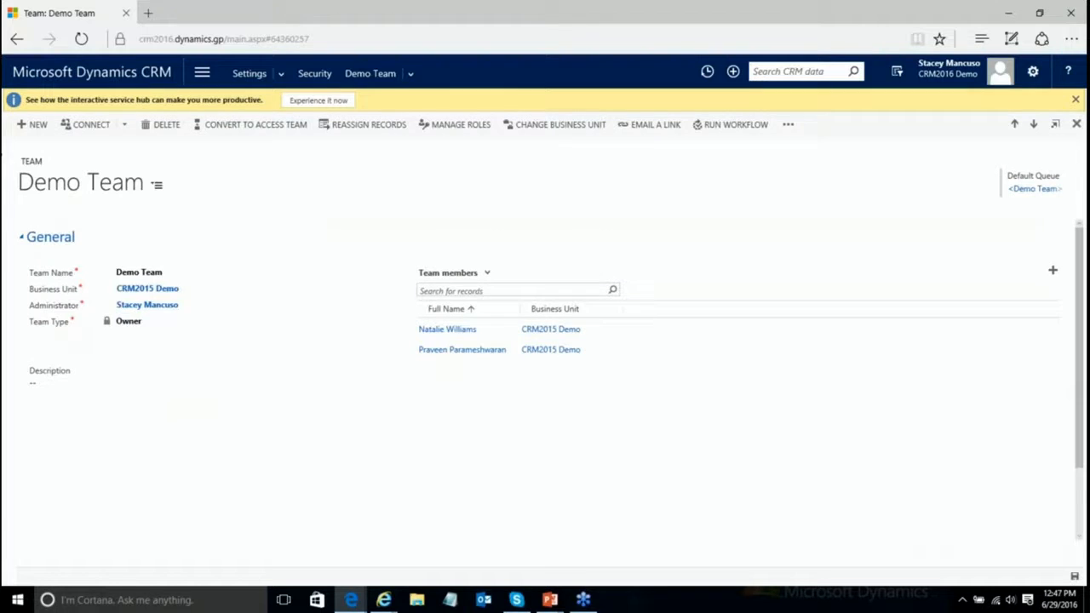
pyautogui.click(1053, 273)
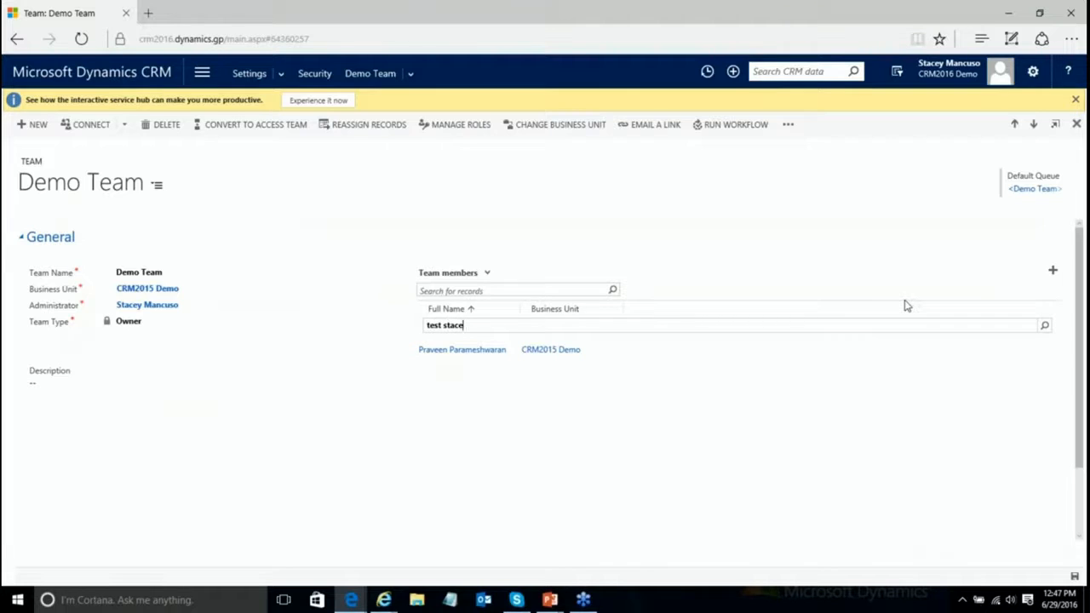
pyautogui.press('Return')
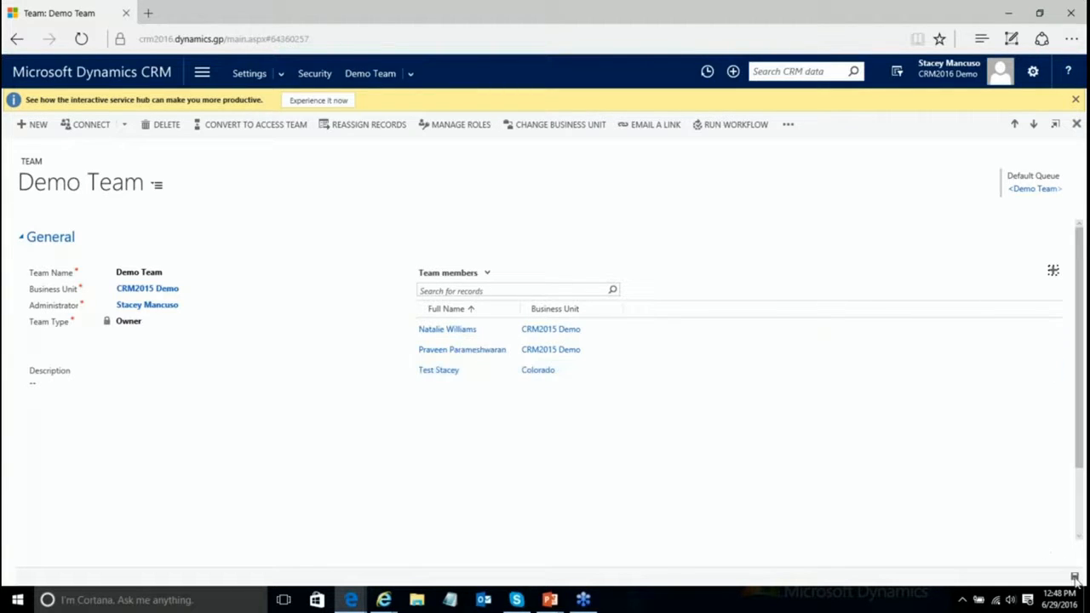
pyautogui.click(317, 74)
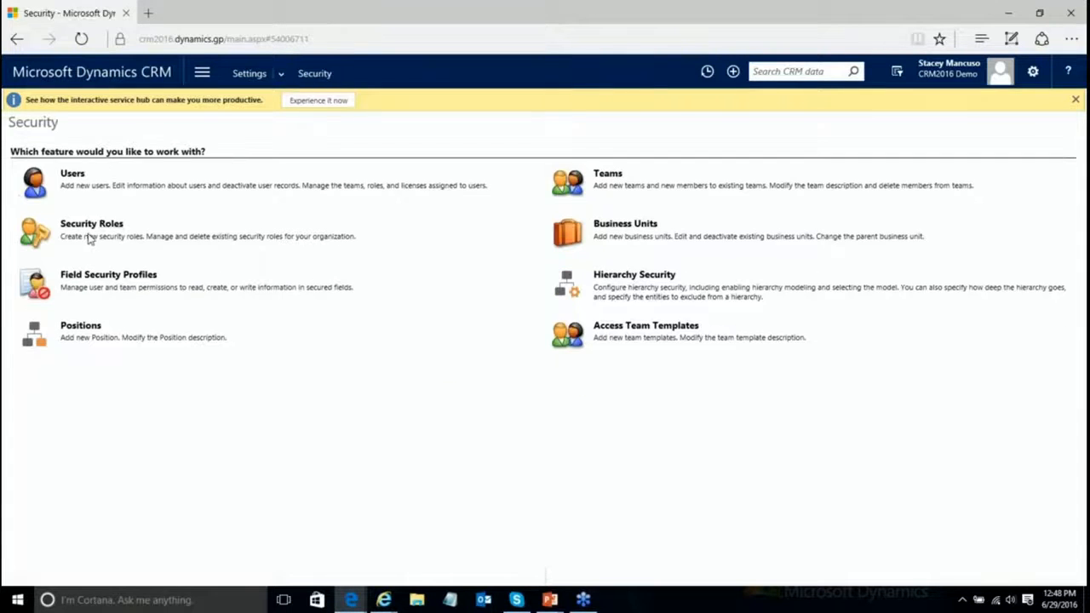
# Step: Raise all Account privileges in Team Demo Role to Organization level and save the role
pyautogui.click(92, 223)
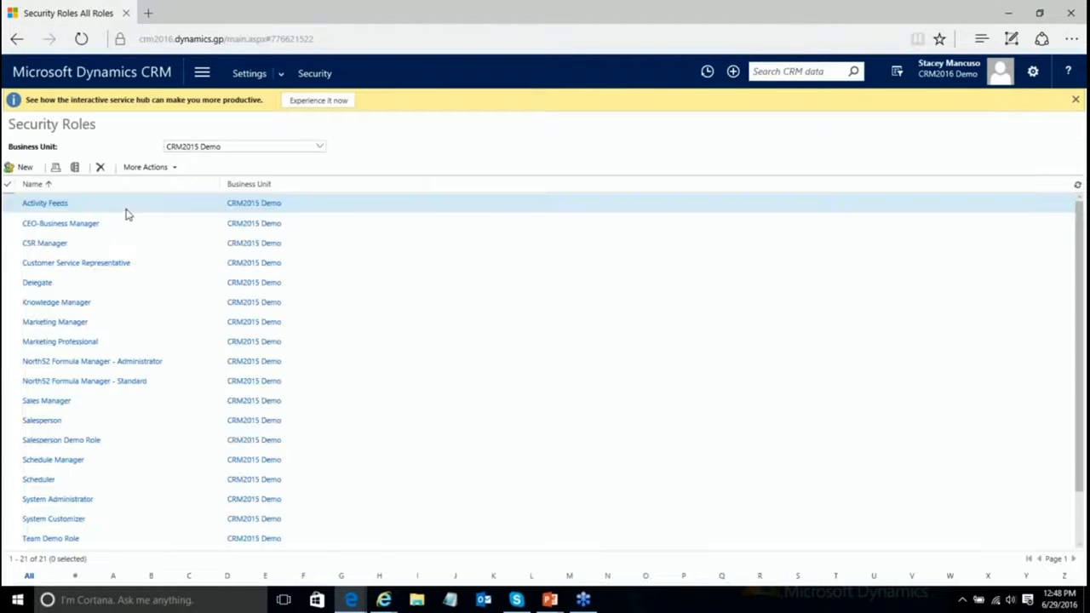
pyautogui.click(51, 538)
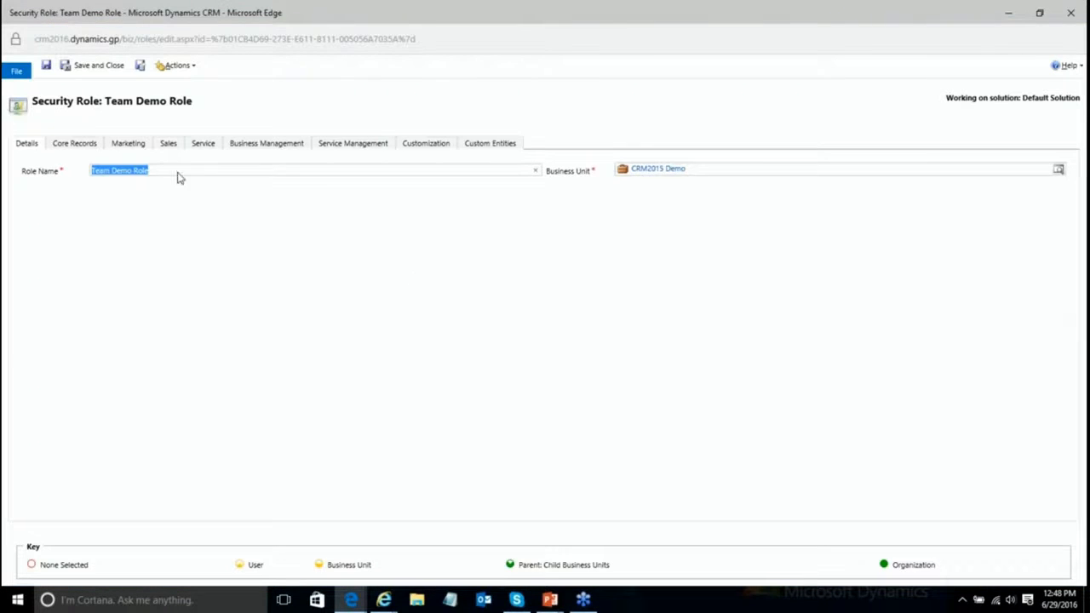
pyautogui.click(75, 145)
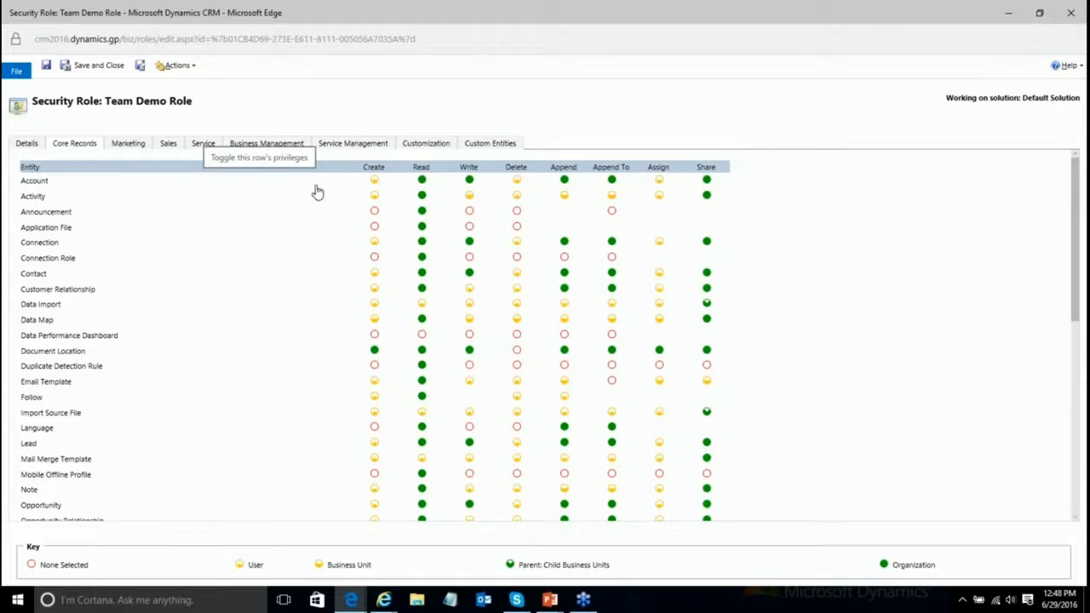
pyautogui.click(80, 188)
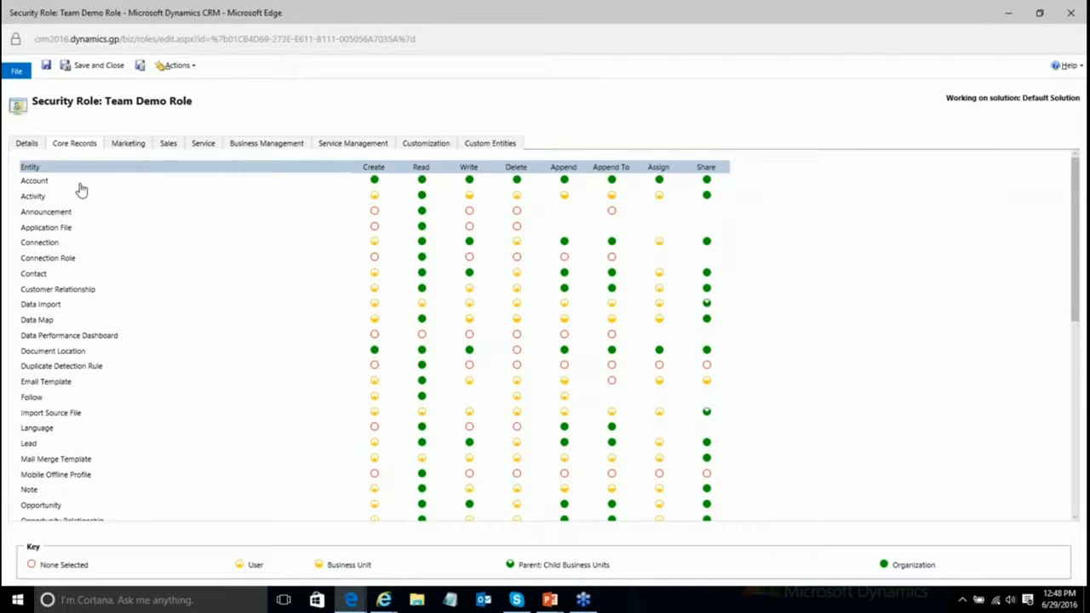
pyautogui.click(96, 69)
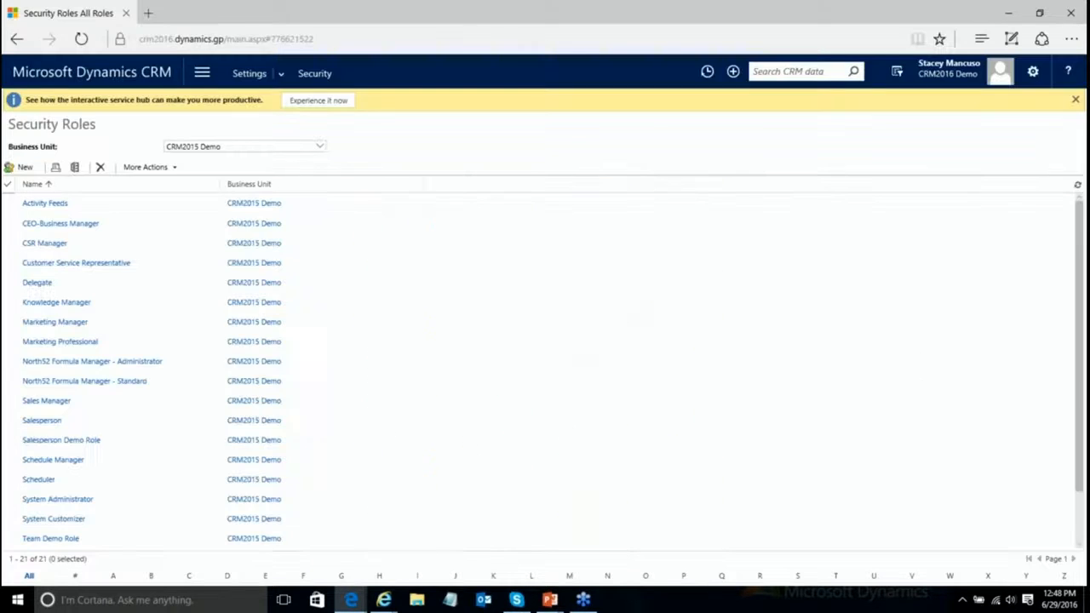
# Step: In the test user's window, refresh the Active Accounts list and open Taylor Industries
pyautogui.moveTo(383, 599)
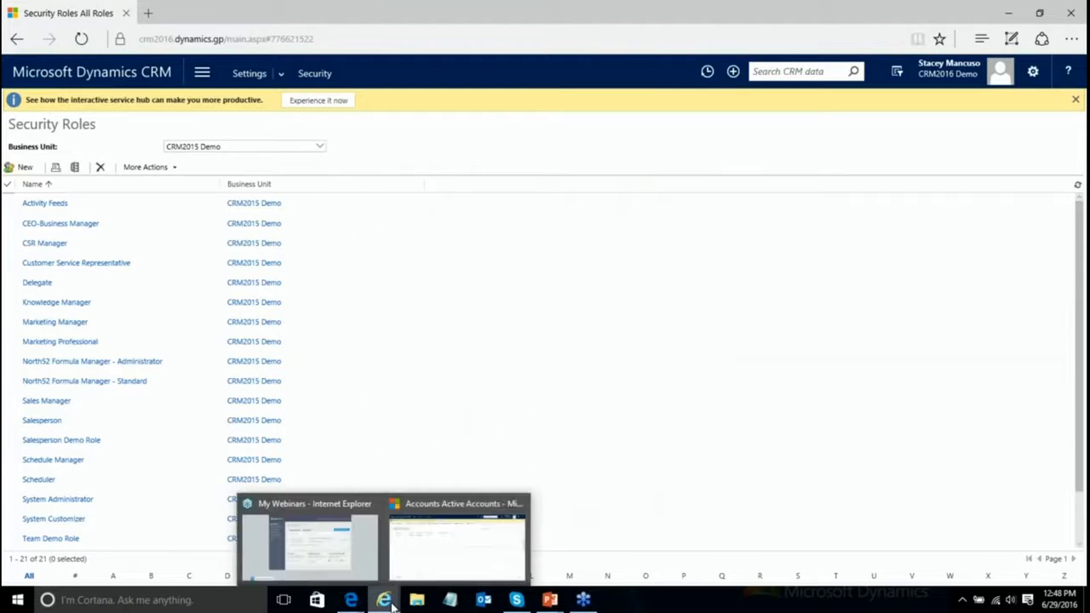
pyautogui.click(477, 563)
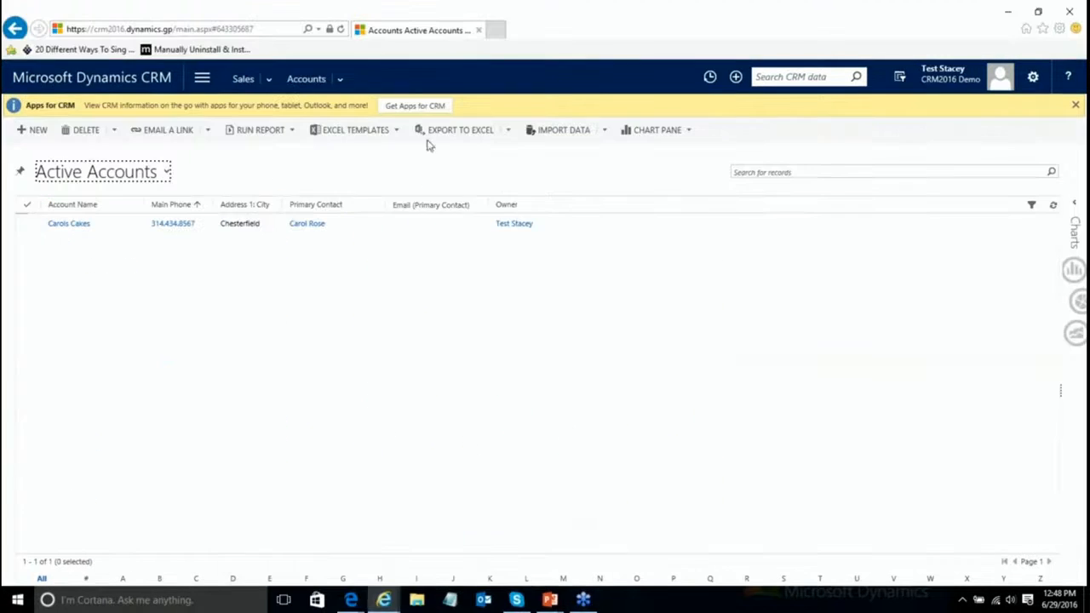
pyautogui.click(341, 30)
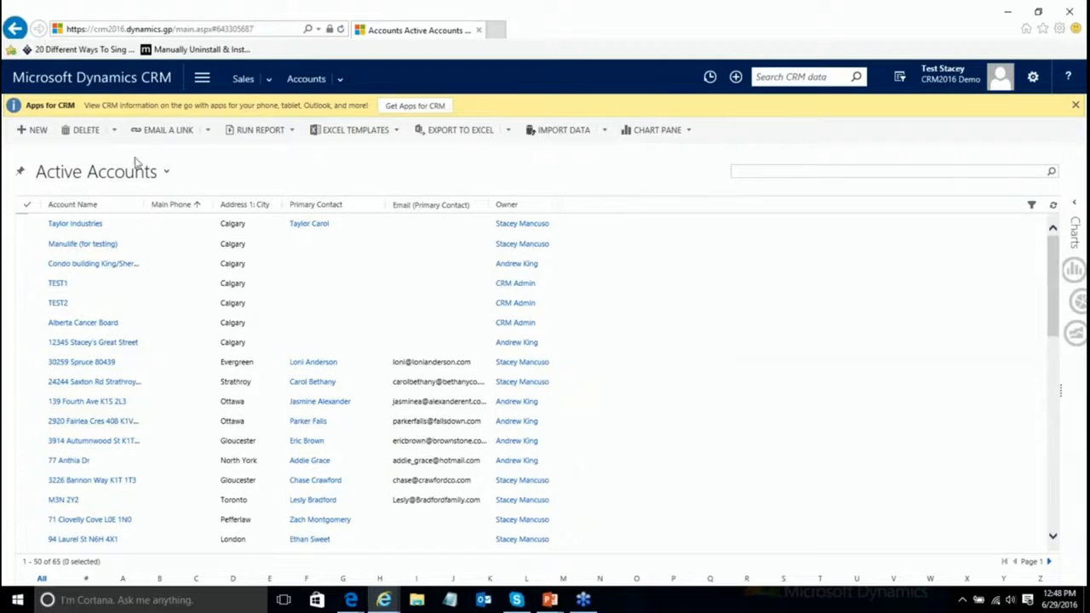
pyautogui.click(166, 172)
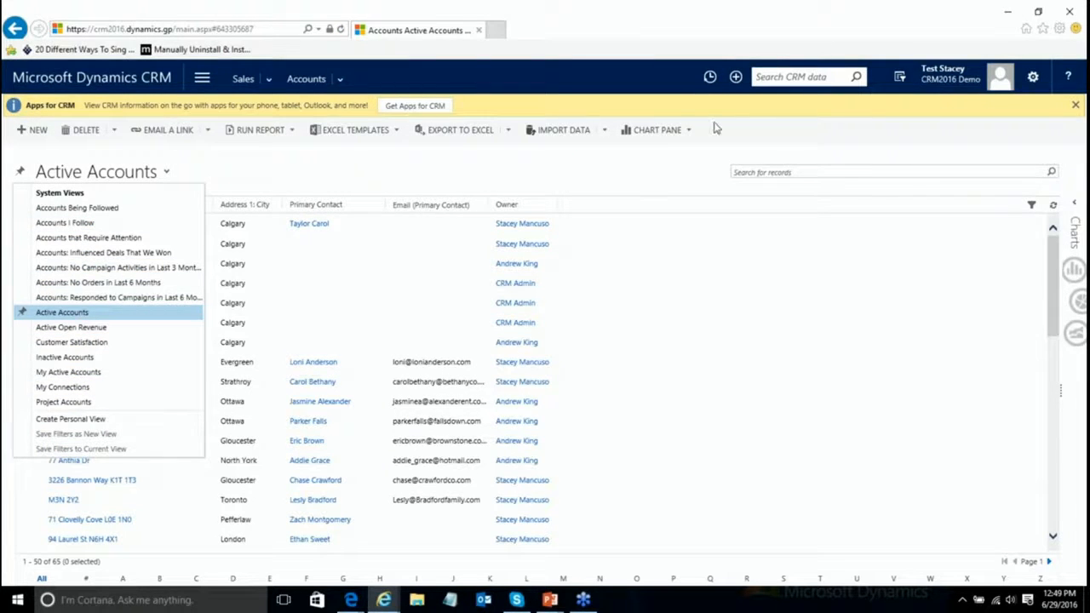
pyautogui.click(630, 181)
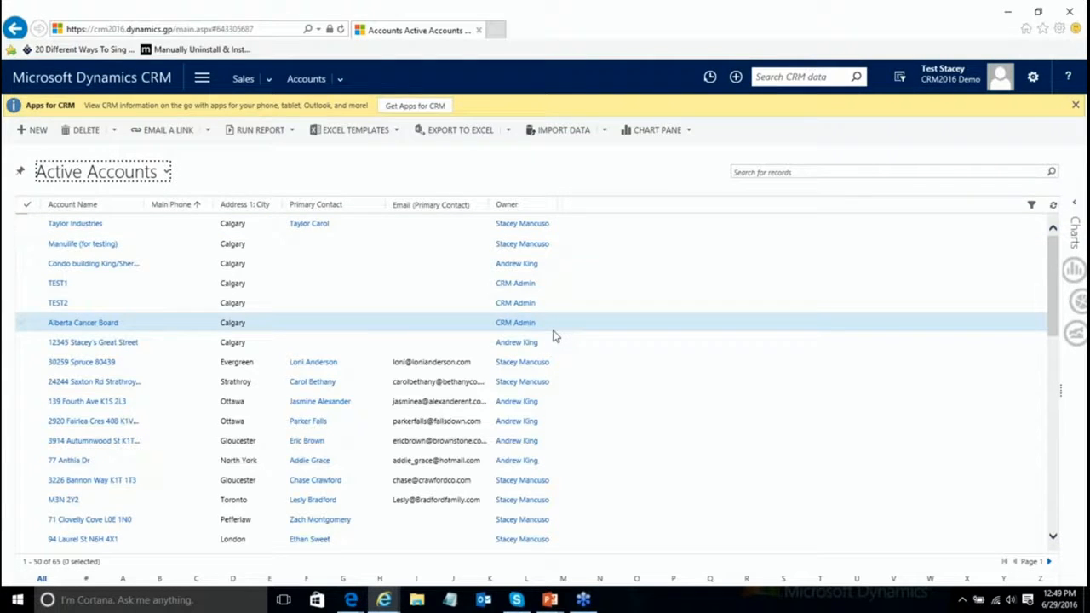
pyautogui.click(81, 224)
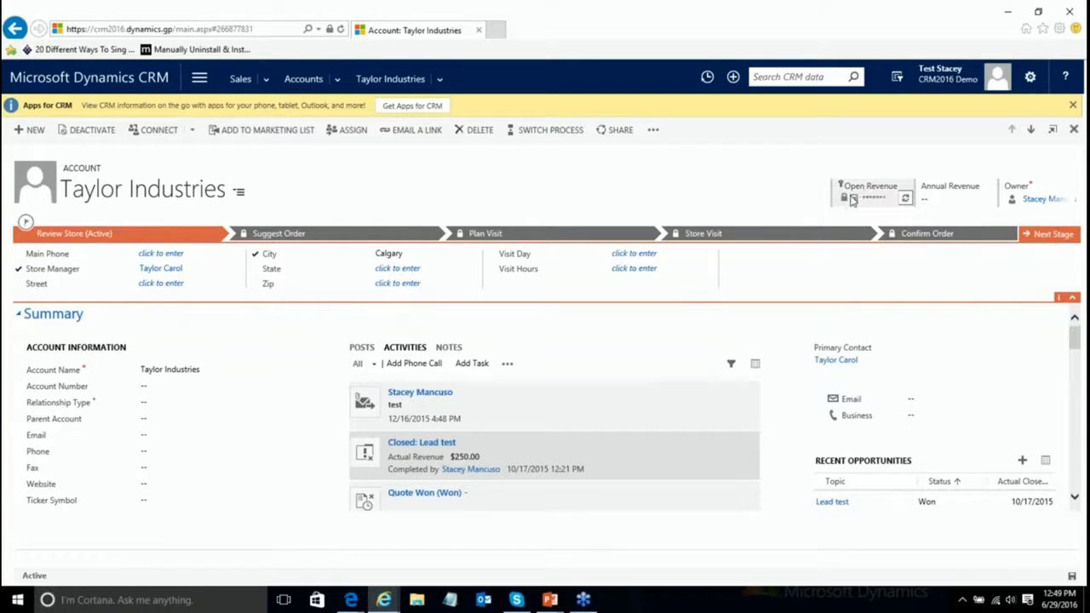
pyautogui.moveTo(842, 192)
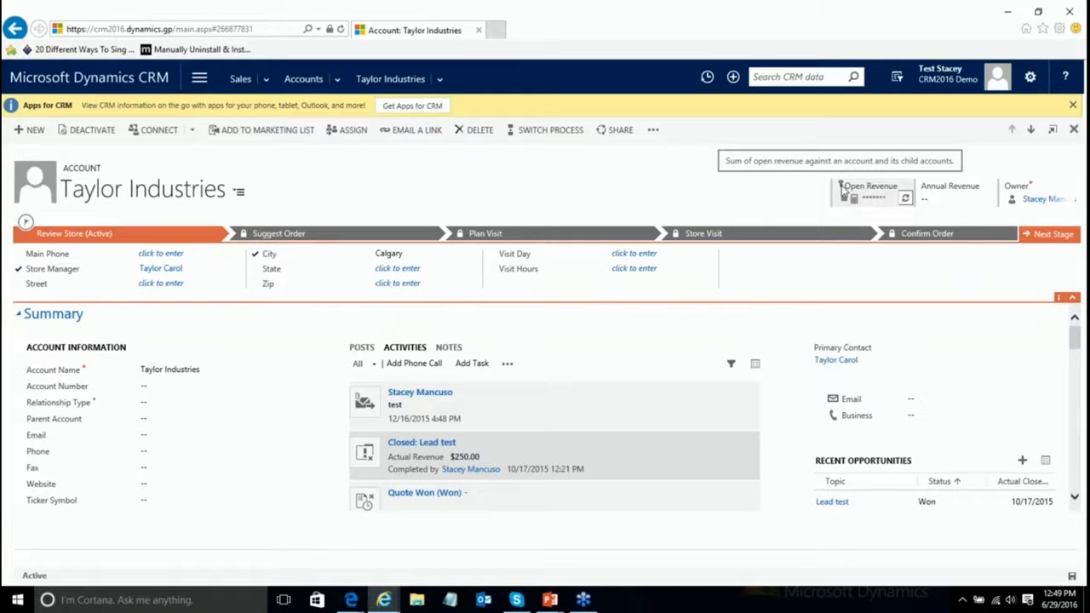
pyautogui.moveTo(883, 205)
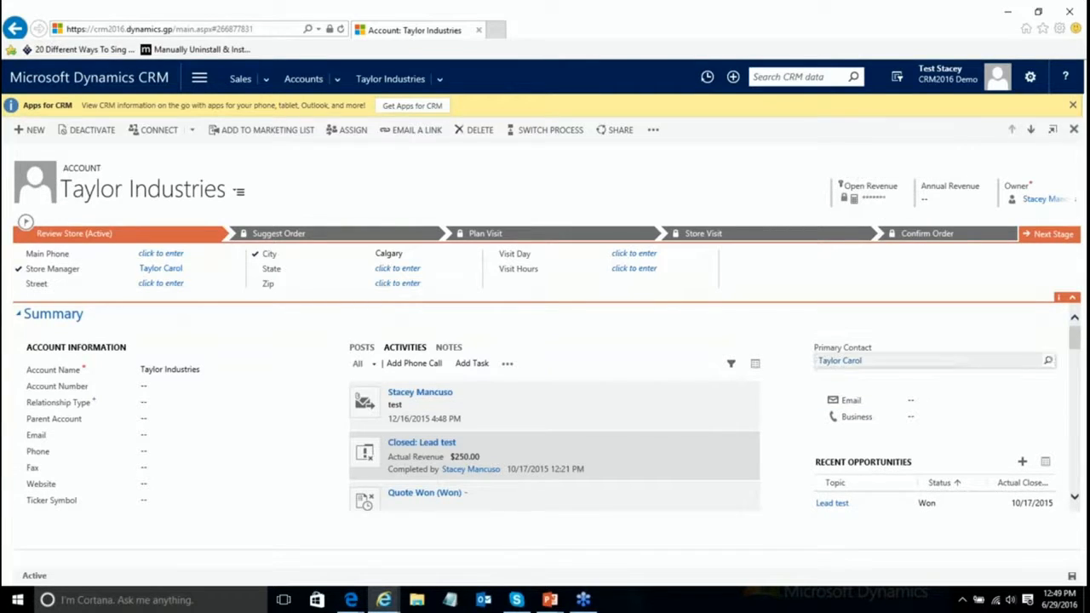
pyautogui.moveTo(1078, 339); pyautogui.dragTo(1079, 470)
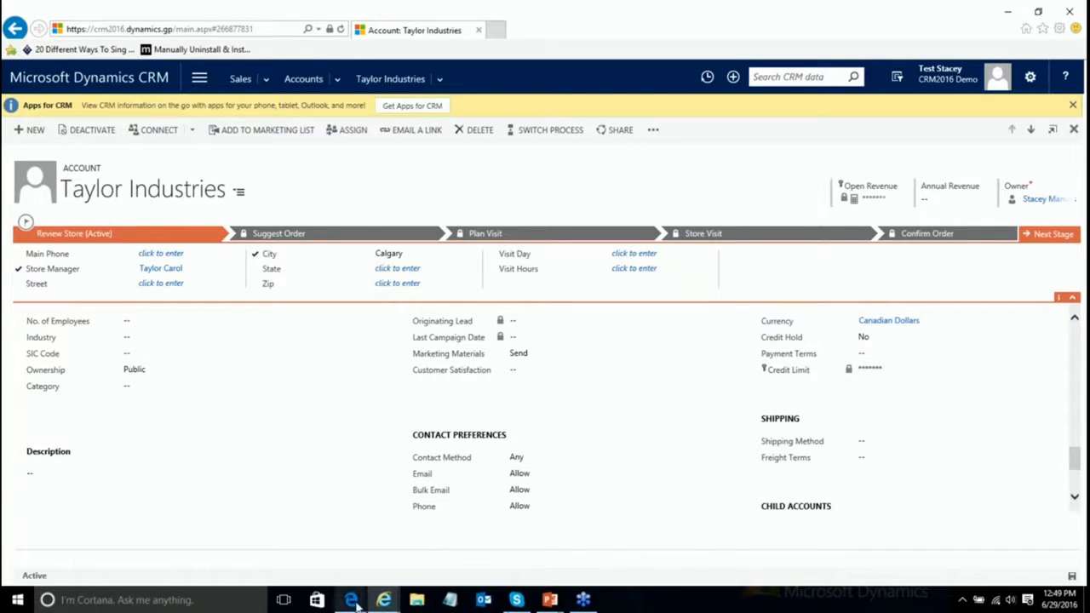
pyautogui.moveTo(353, 600)
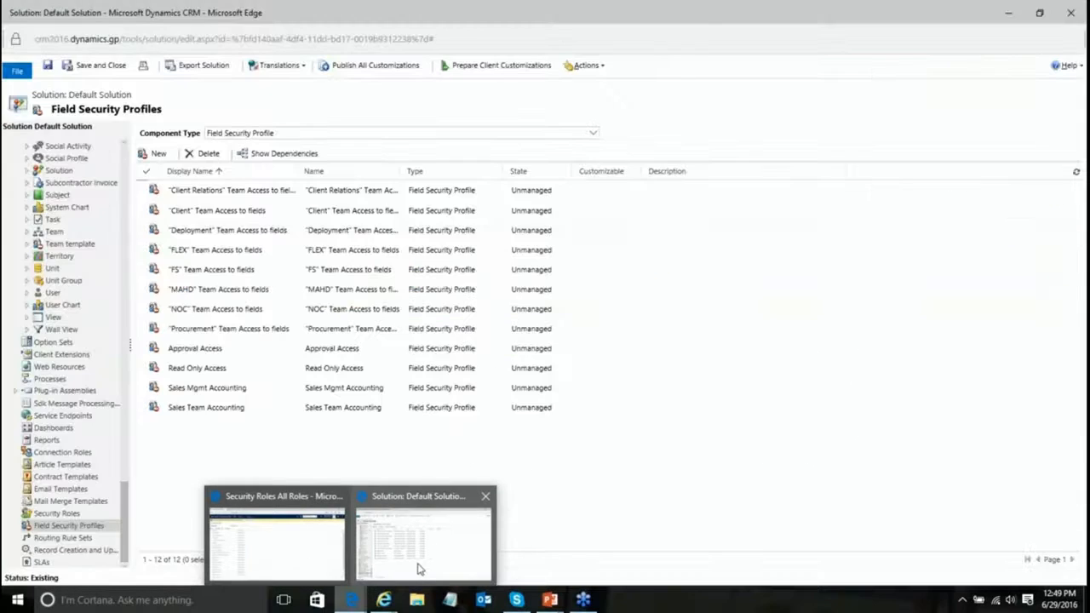
# Step: Add Demo Team from Local Business Teams to the Sales Team Accounting field security profile
pyautogui.click(417, 569)
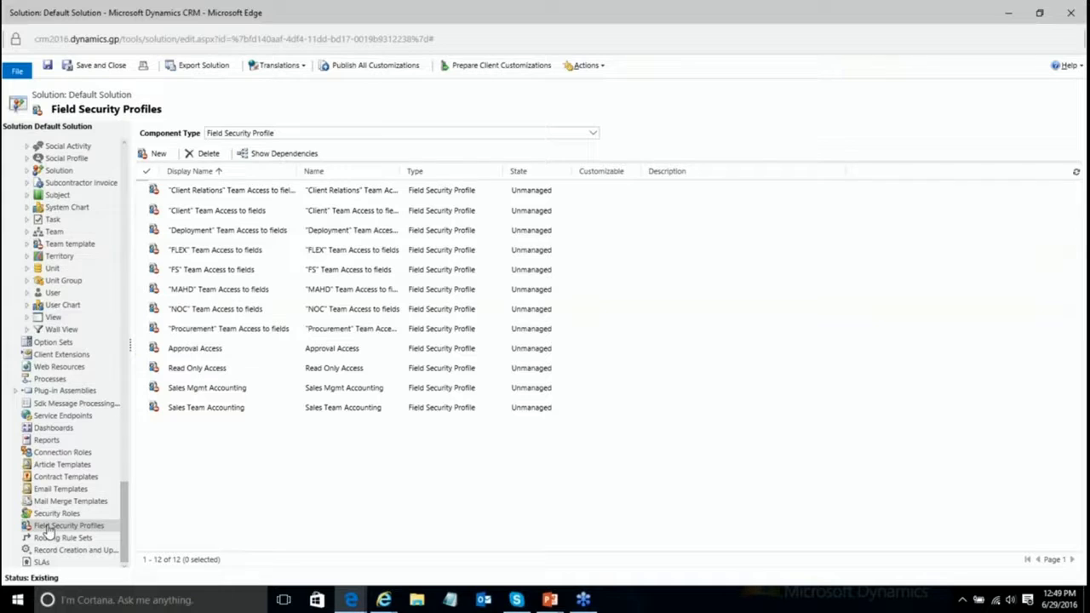
pyautogui.doubleClick(270, 412)
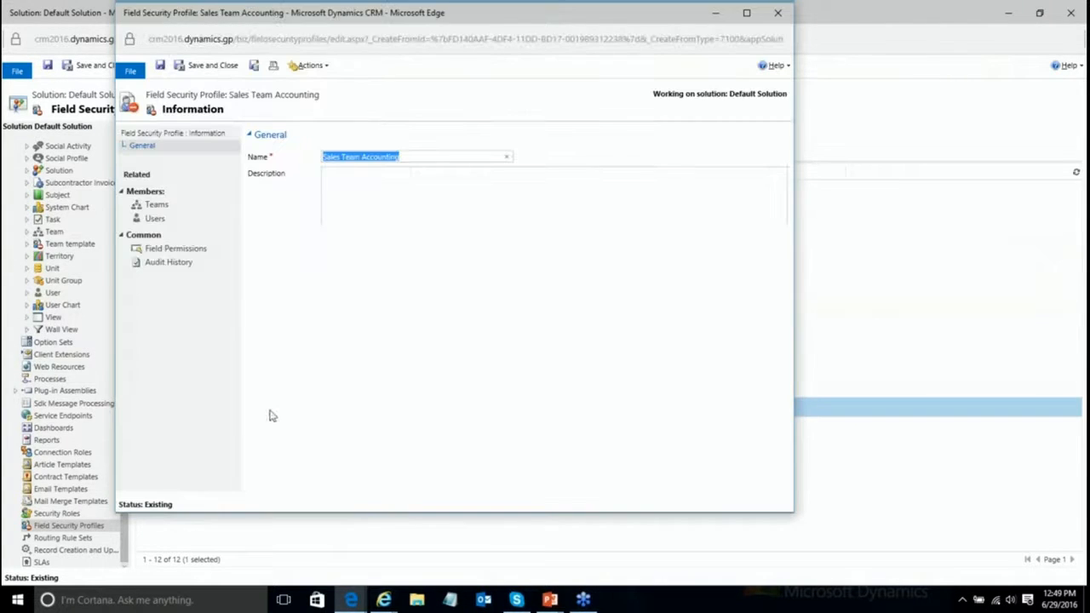
pyautogui.click(146, 206)
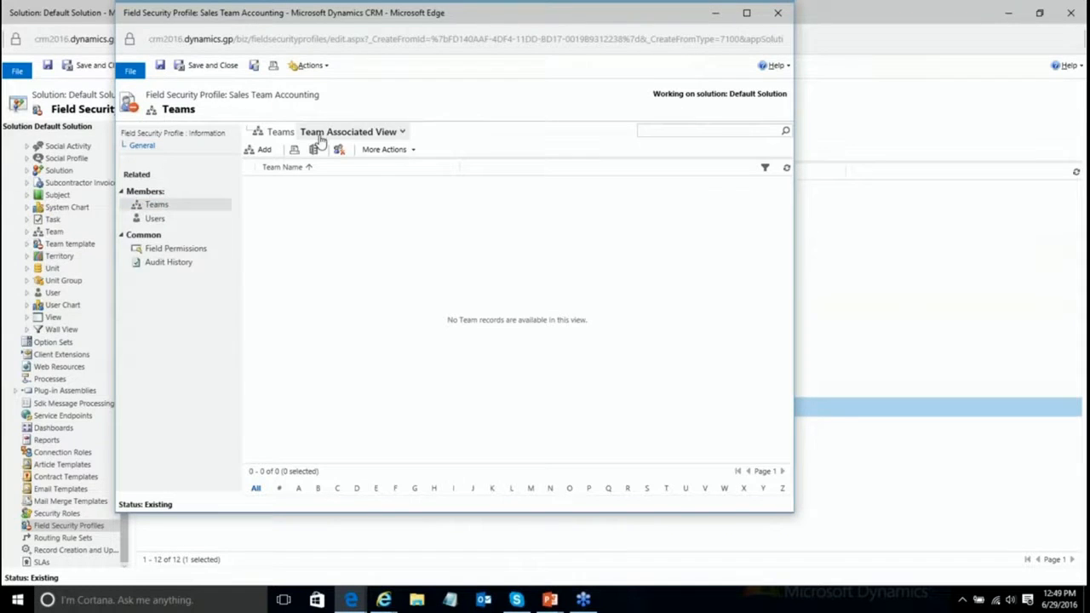
pyautogui.click(260, 151)
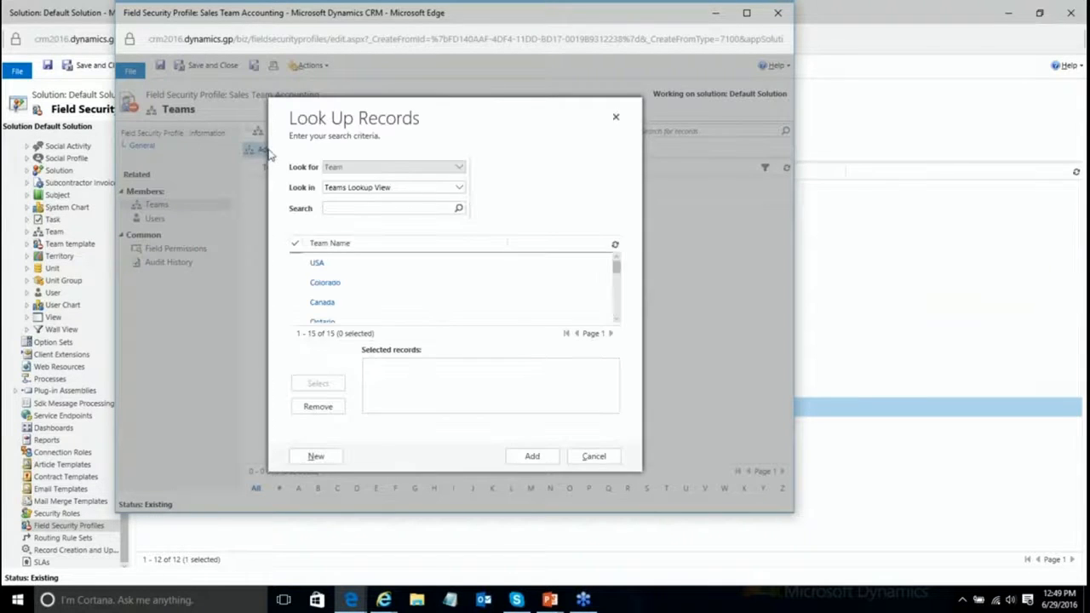
pyautogui.click(356, 190)
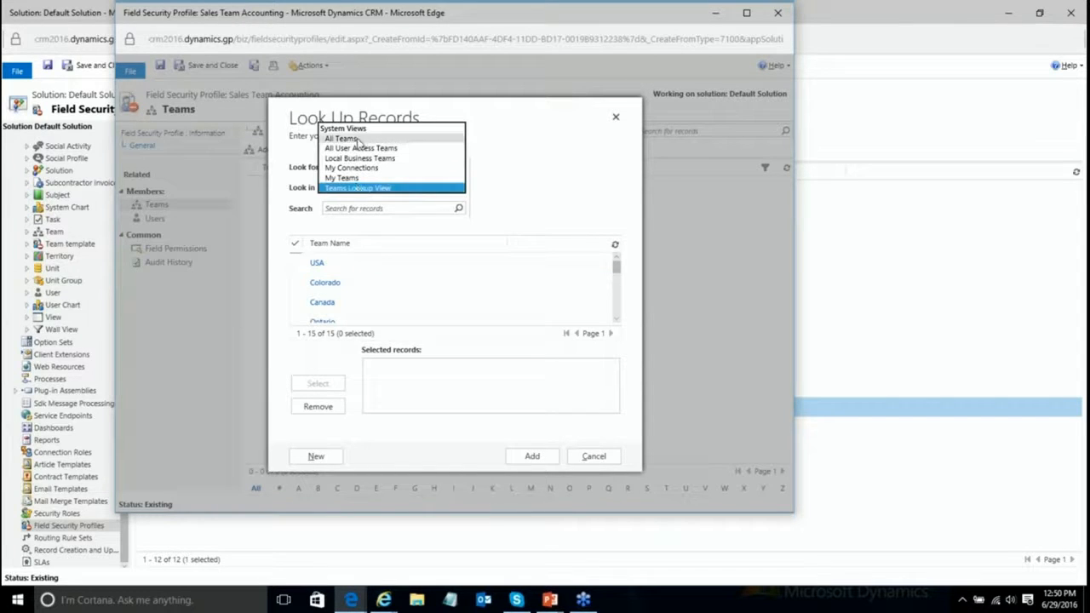
pyautogui.click(359, 158)
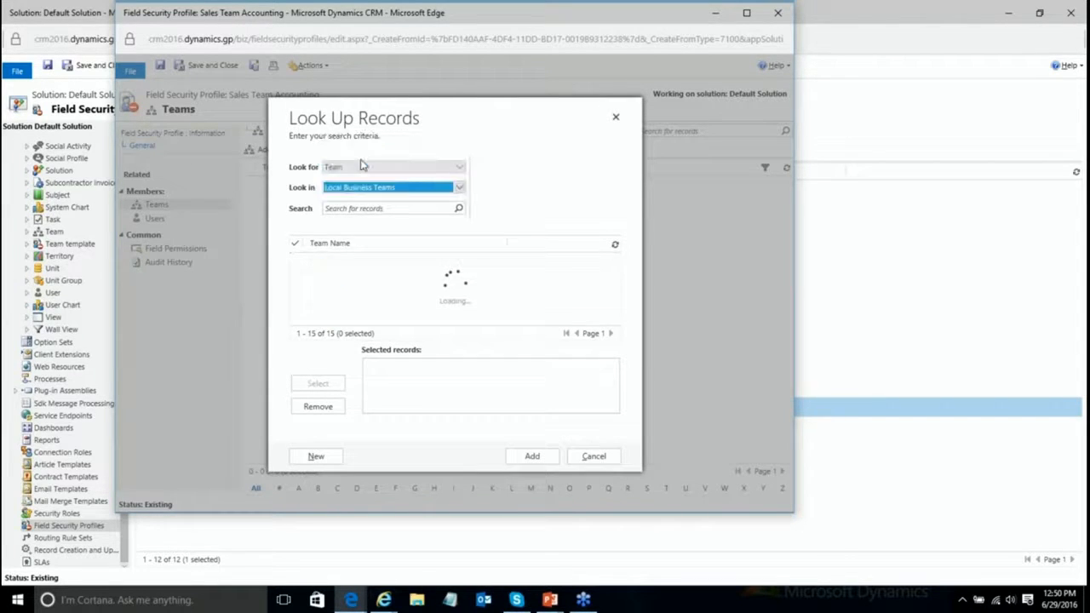
pyautogui.scroll(-1, 406, 296)
pyautogui.click(298, 283)
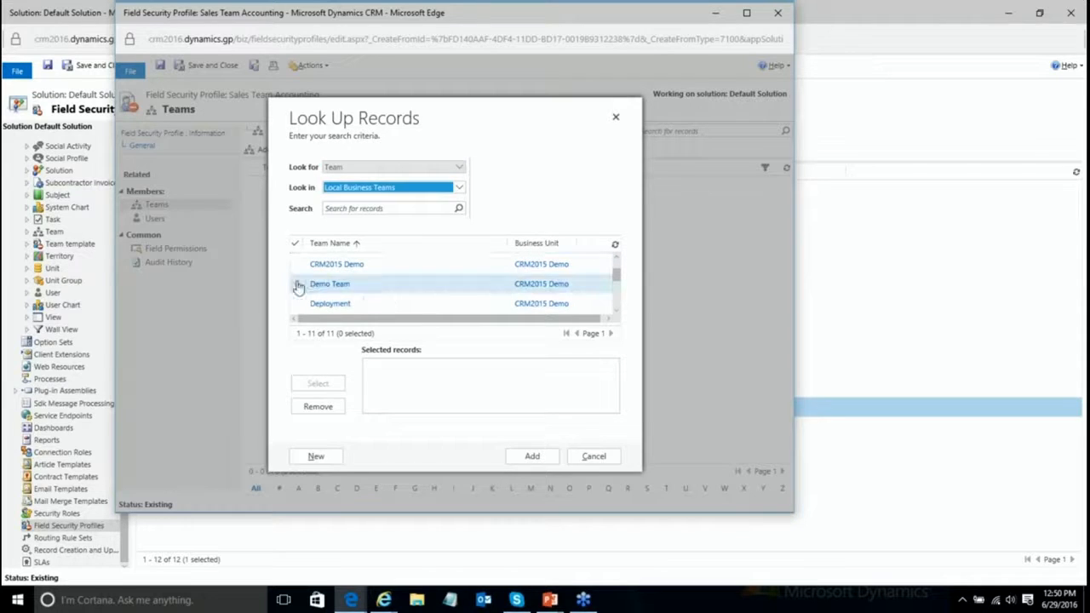
pyautogui.click(318, 384)
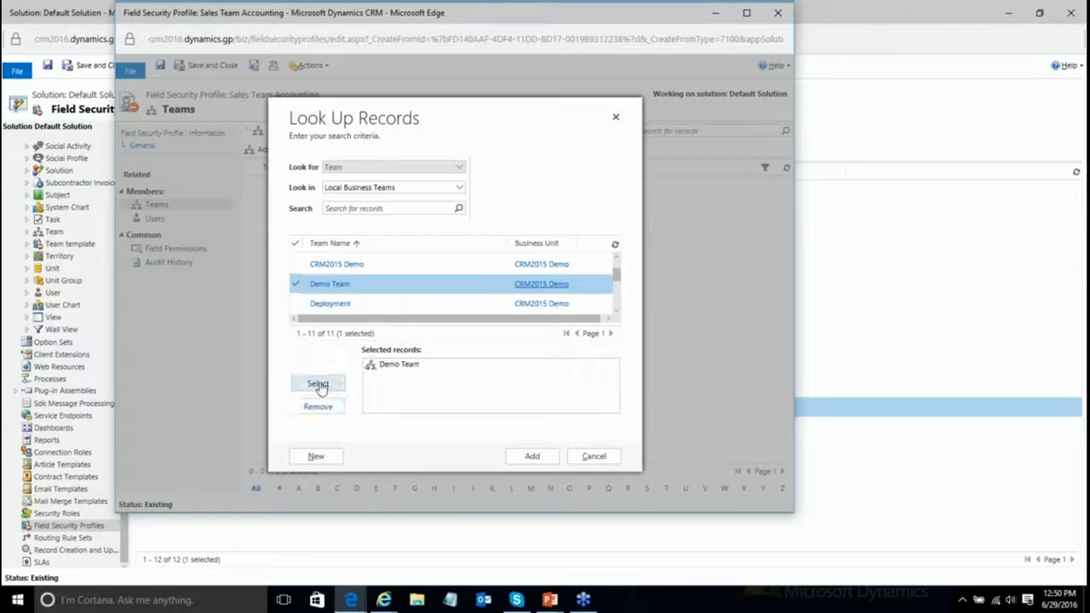
pyautogui.click(530, 458)
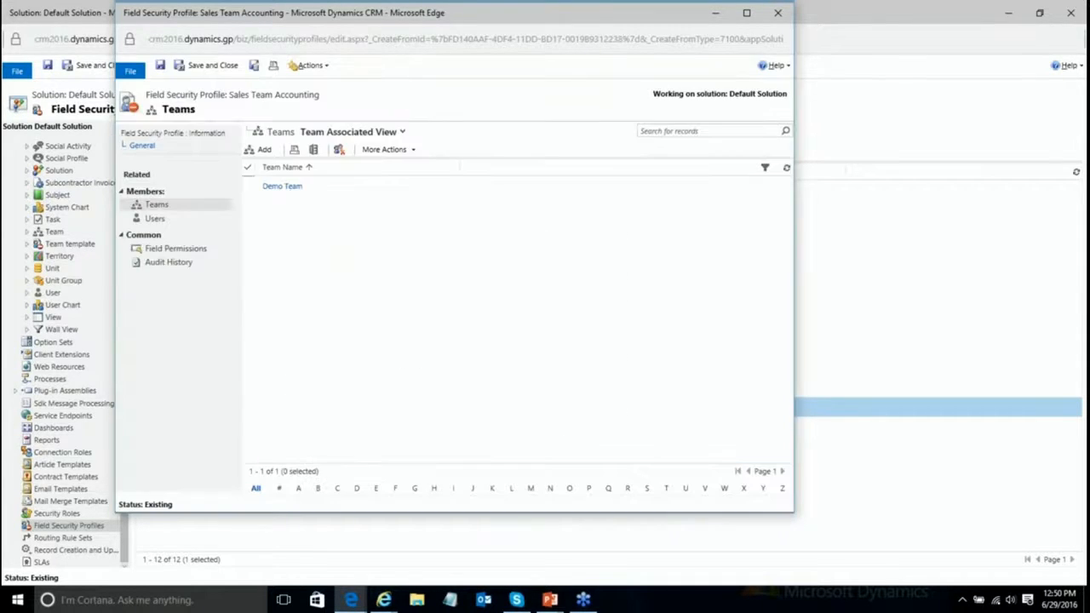
# Step: Set the profile's creditlimit Allow Read permission to Yes
pyautogui.click(170, 251)
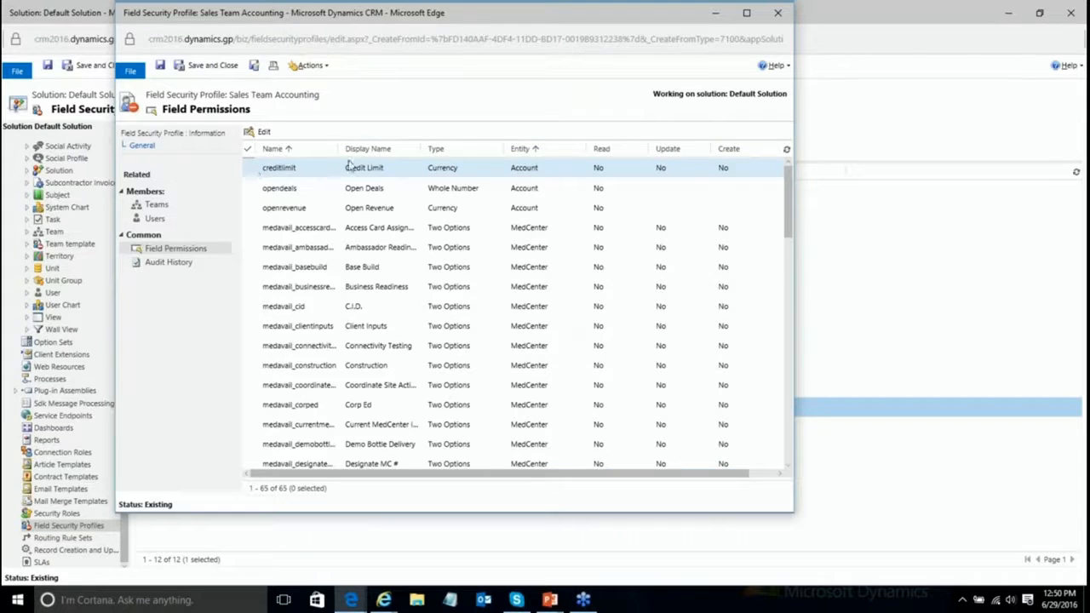
pyautogui.doubleClick(338, 170)
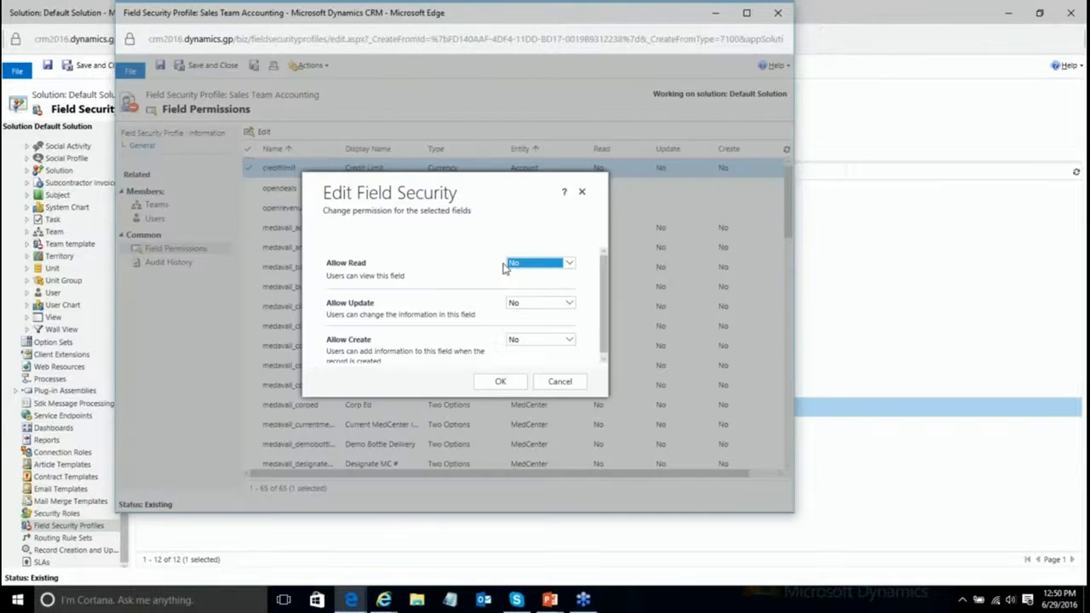
pyautogui.click(521, 260)
pyautogui.click(516, 254)
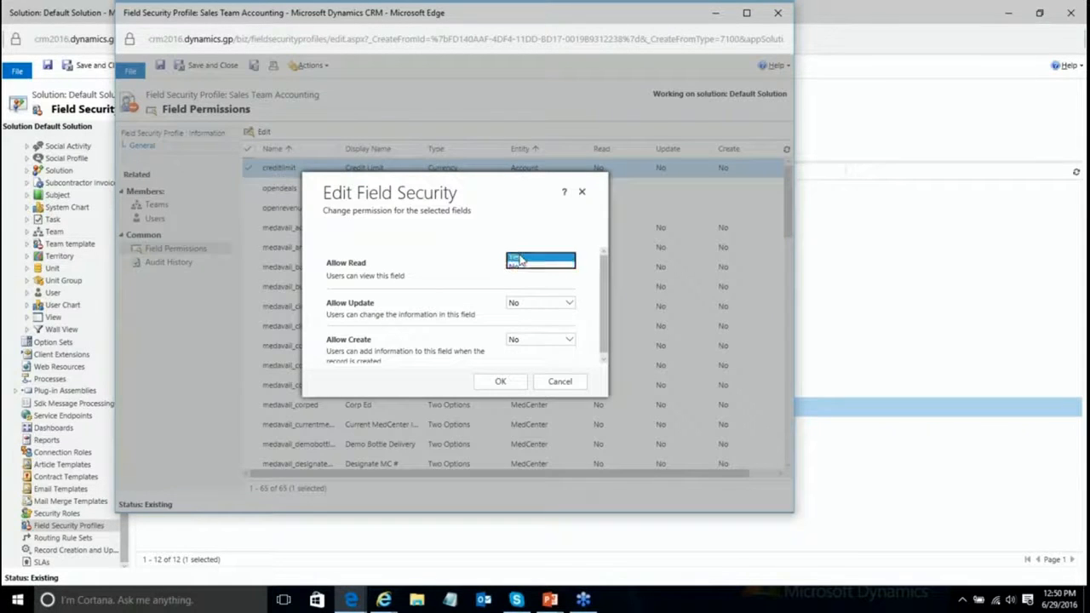
pyautogui.click(502, 382)
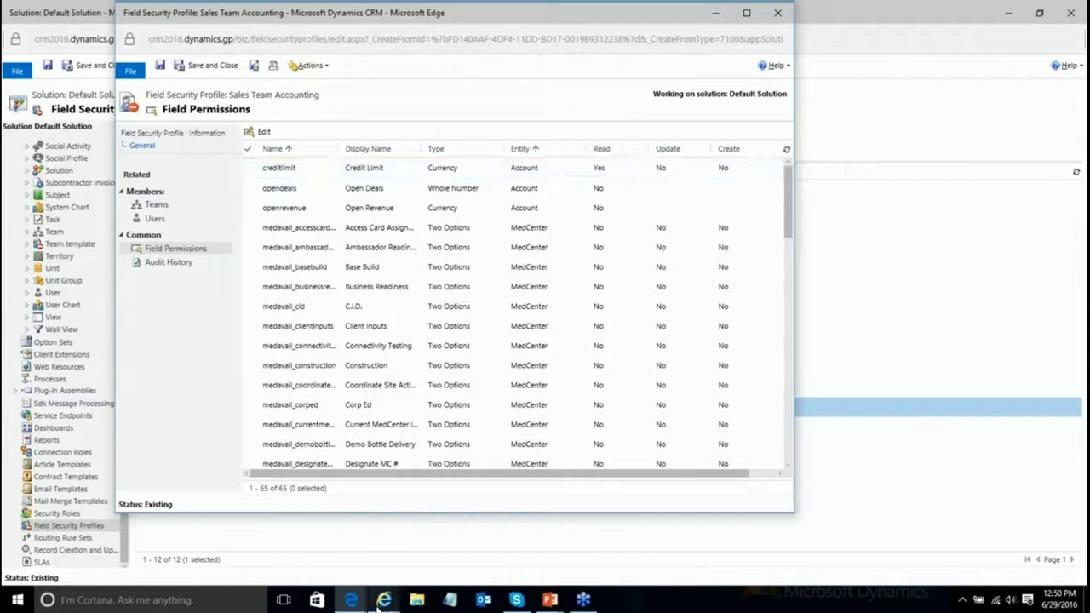
pyautogui.moveTo(383, 601)
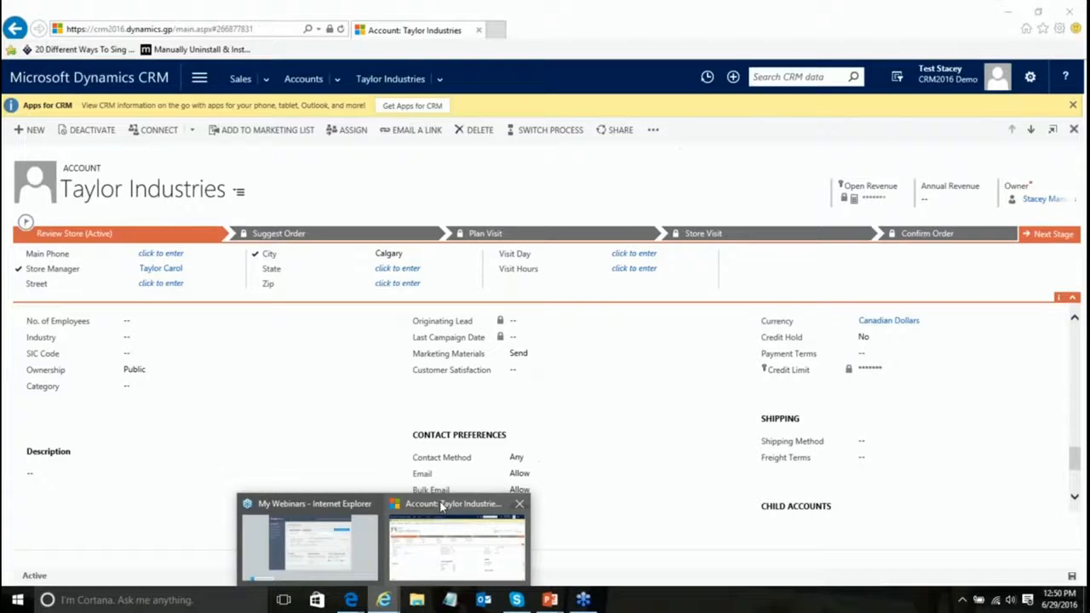
# Step: Reload the Taylor Industries account and scroll to check the Credit Limit field
pyautogui.click(441, 506)
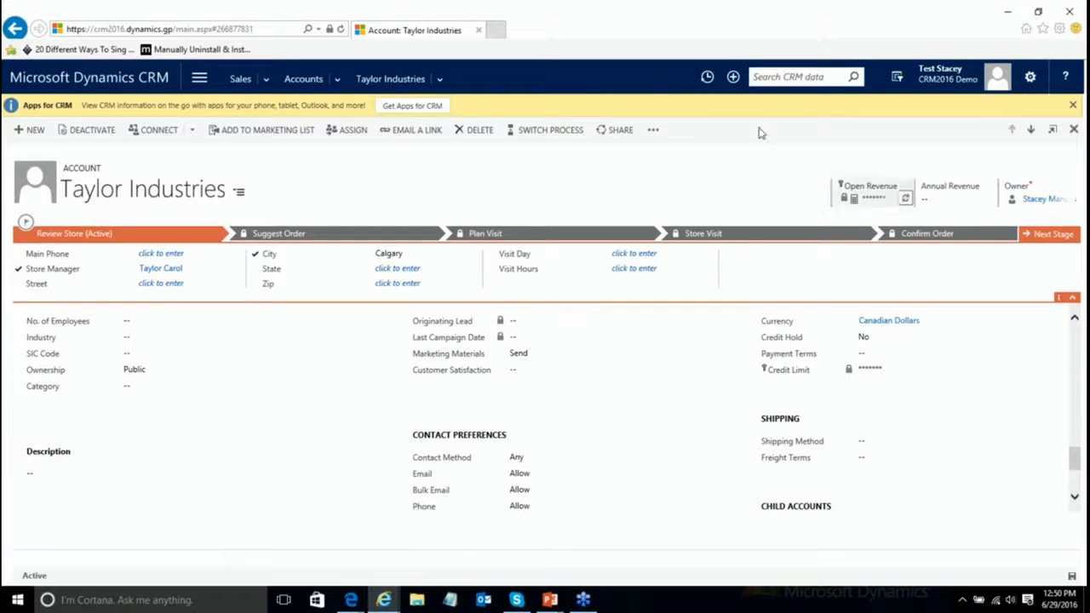
pyautogui.click(340, 30)
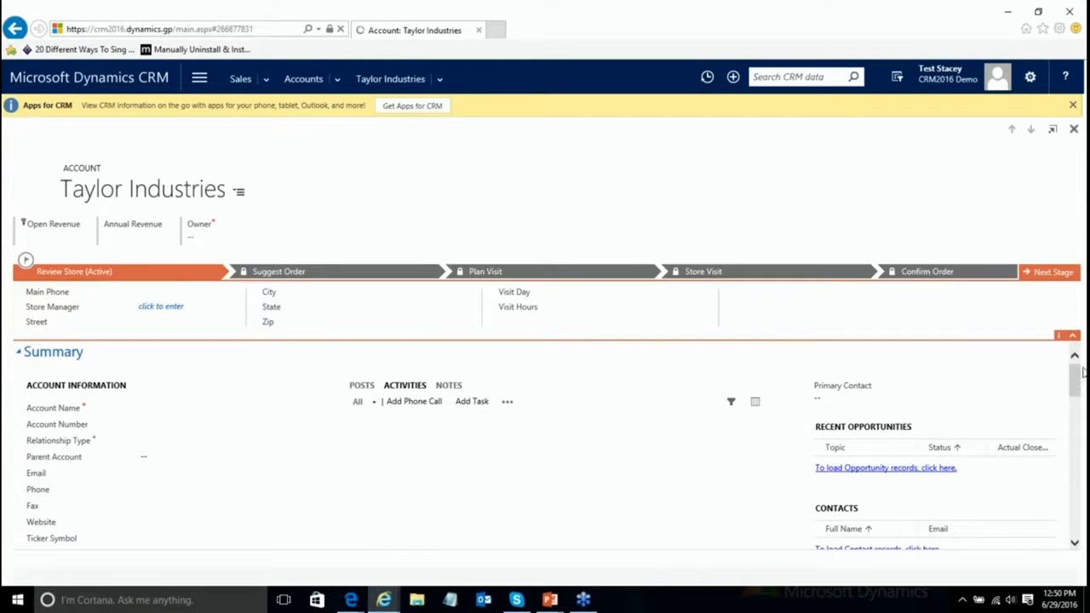
pyautogui.moveTo(1075, 334); pyautogui.dragTo(1074, 440)
pyautogui.scroll(-1, 1076, 451)
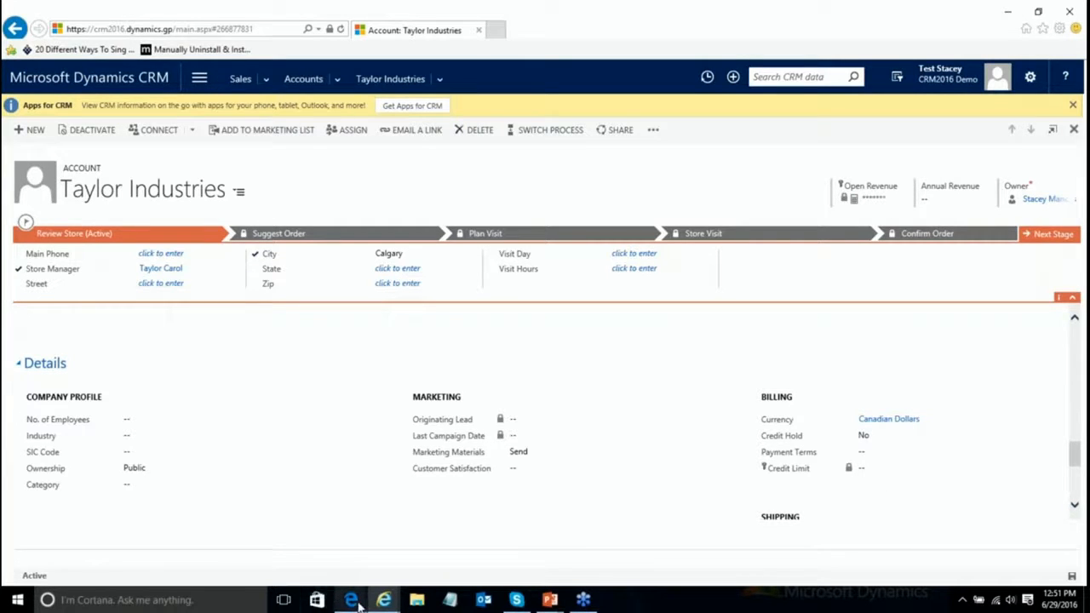
# Step: Save and close the Sales Team Accounting field security profile
pyautogui.moveTo(358, 602)
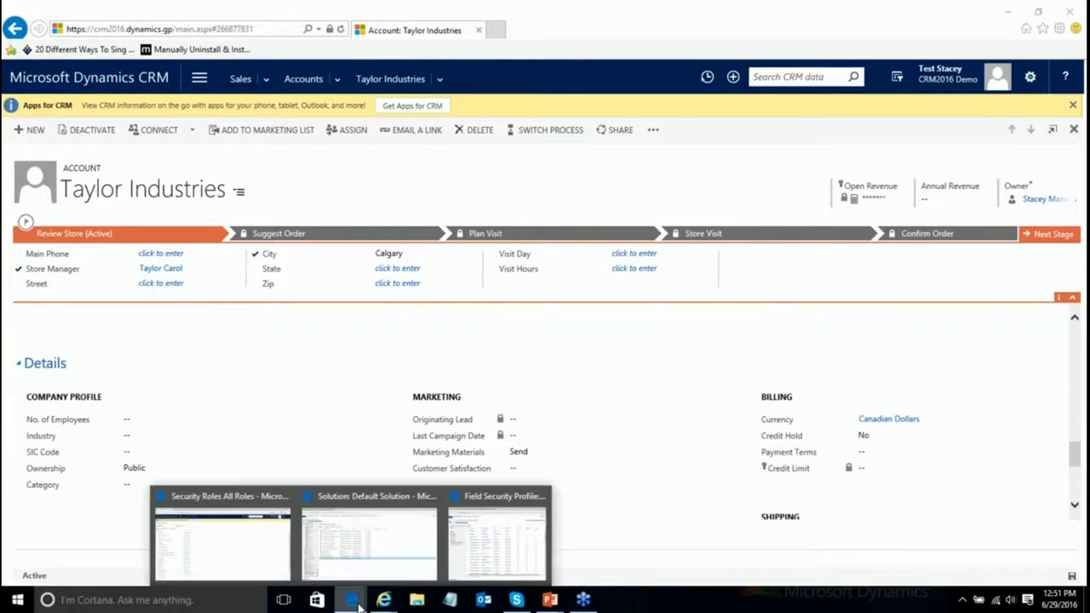
pyautogui.click(471, 562)
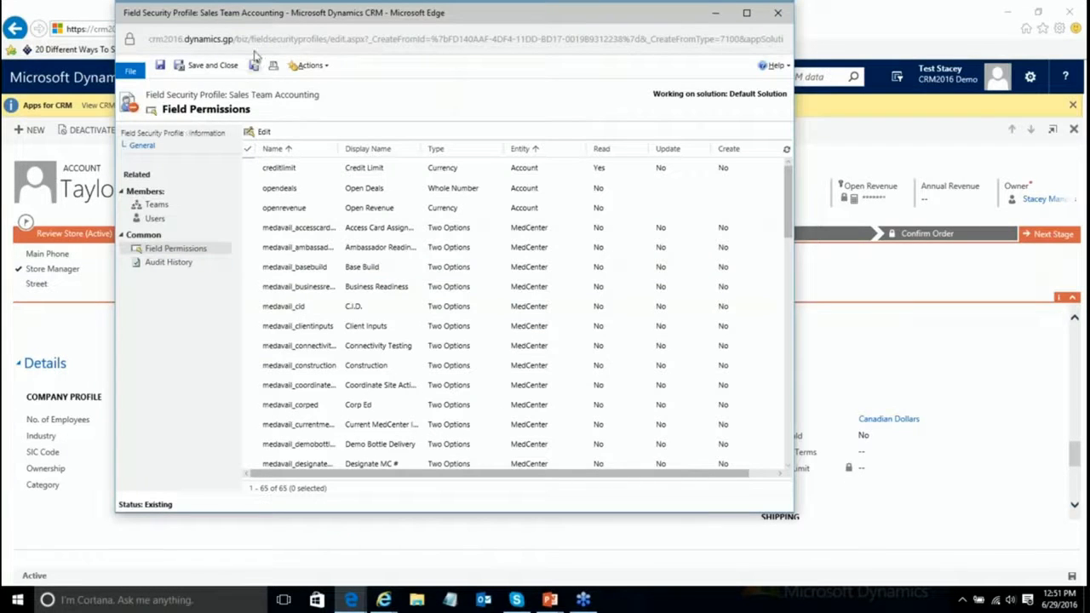
pyautogui.click(192, 67)
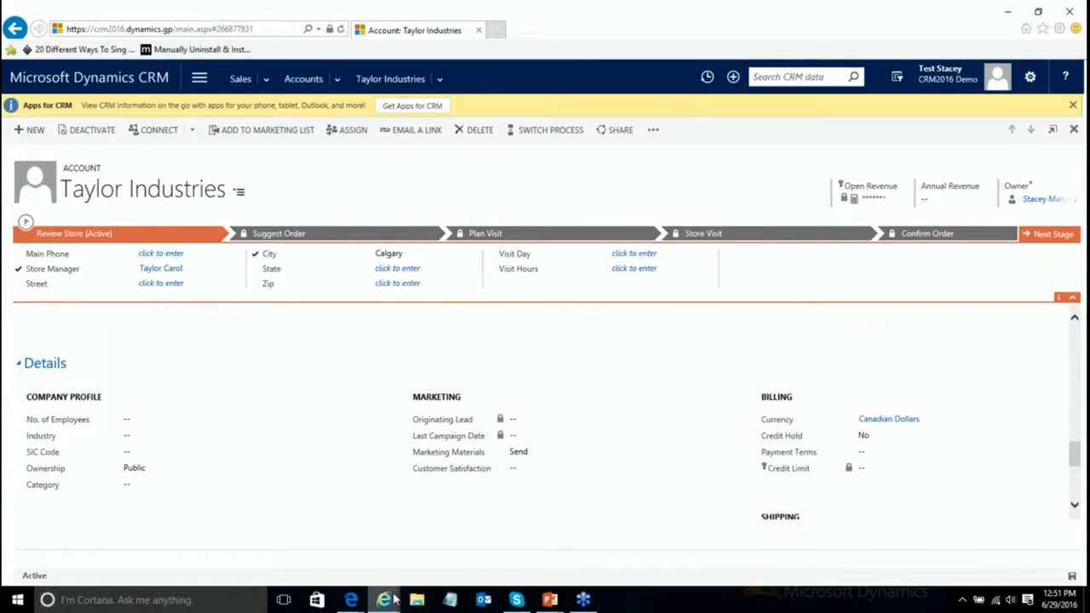
# Step: Add Demo Team from Local Business Teams to the Sales Mgmt Accounting profile
pyautogui.moveTo(353, 603)
pyautogui.click(421, 557)
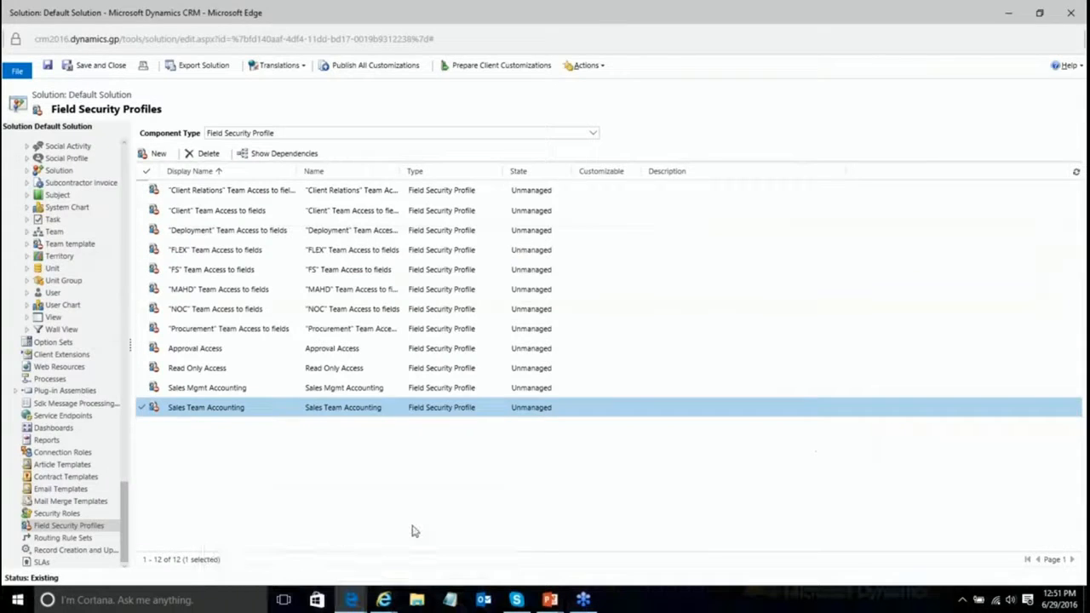
pyautogui.doubleClick(196, 389)
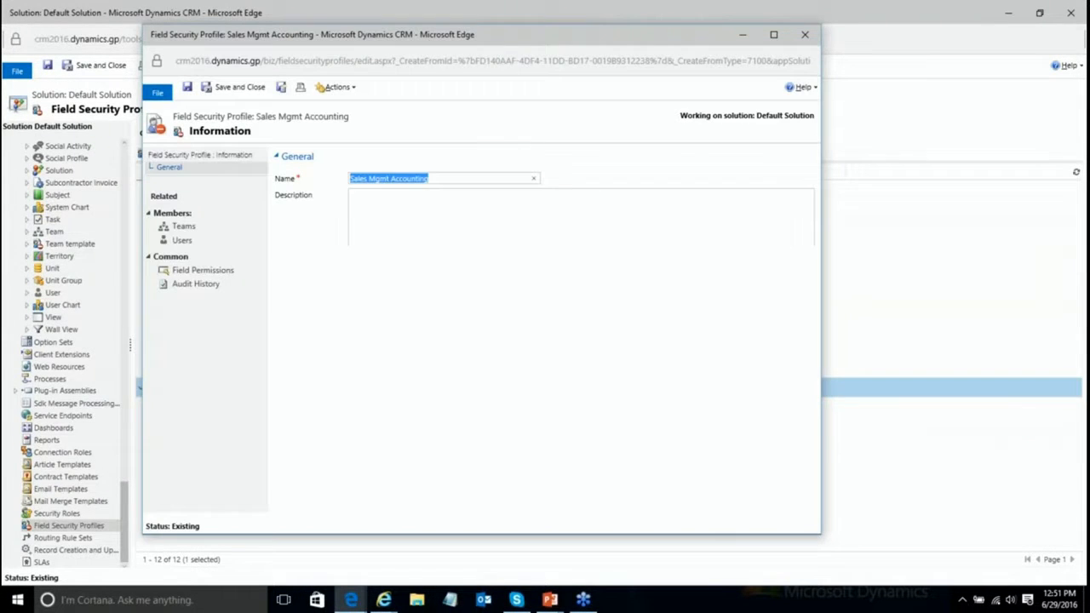
pyautogui.click(182, 226)
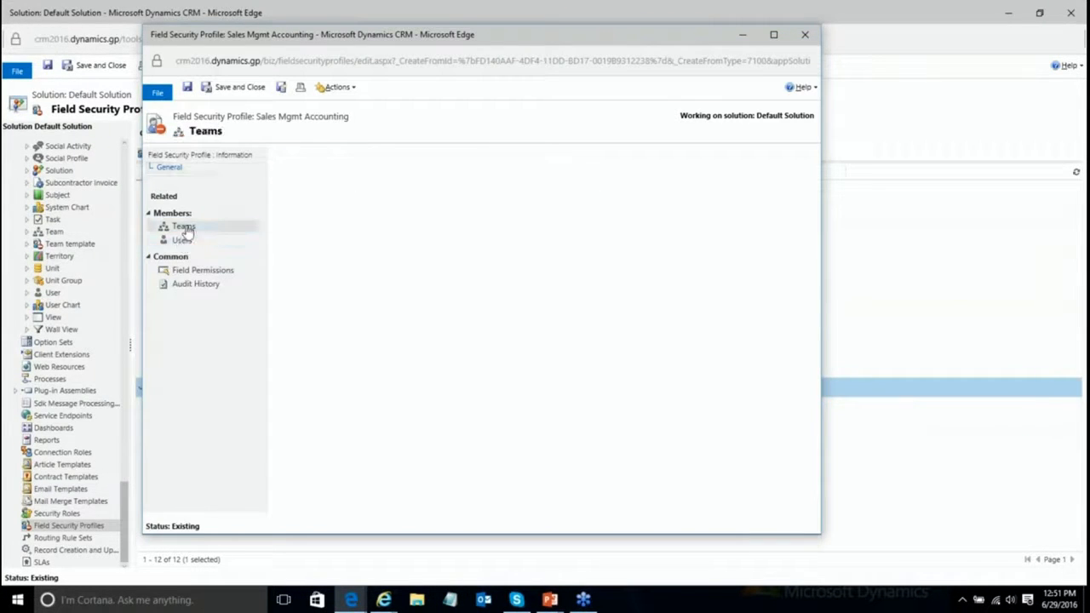
pyautogui.click(287, 175)
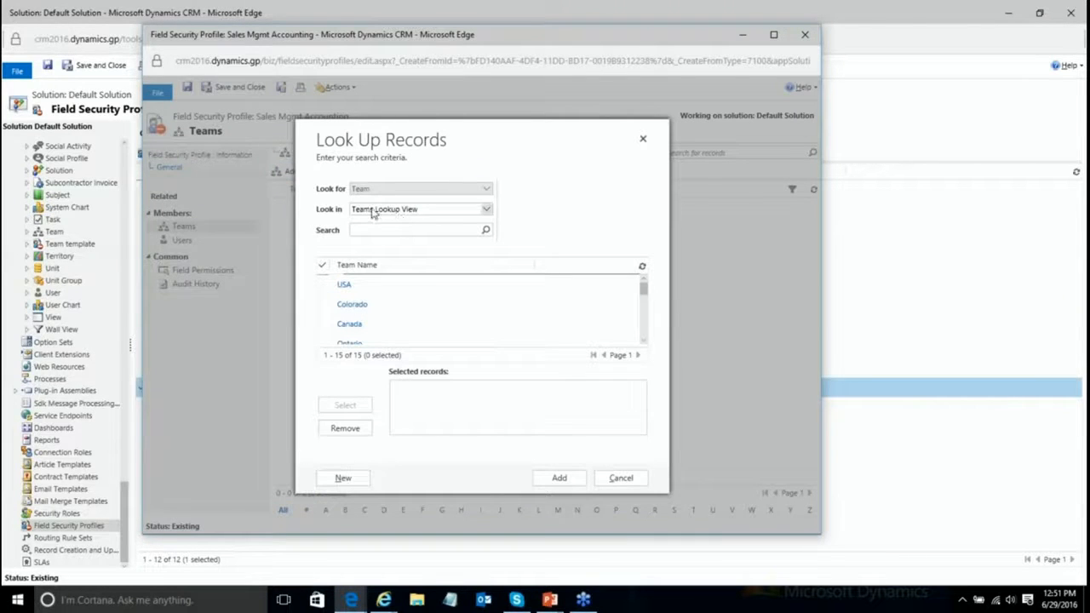
pyautogui.click(382, 208)
pyautogui.click(372, 181)
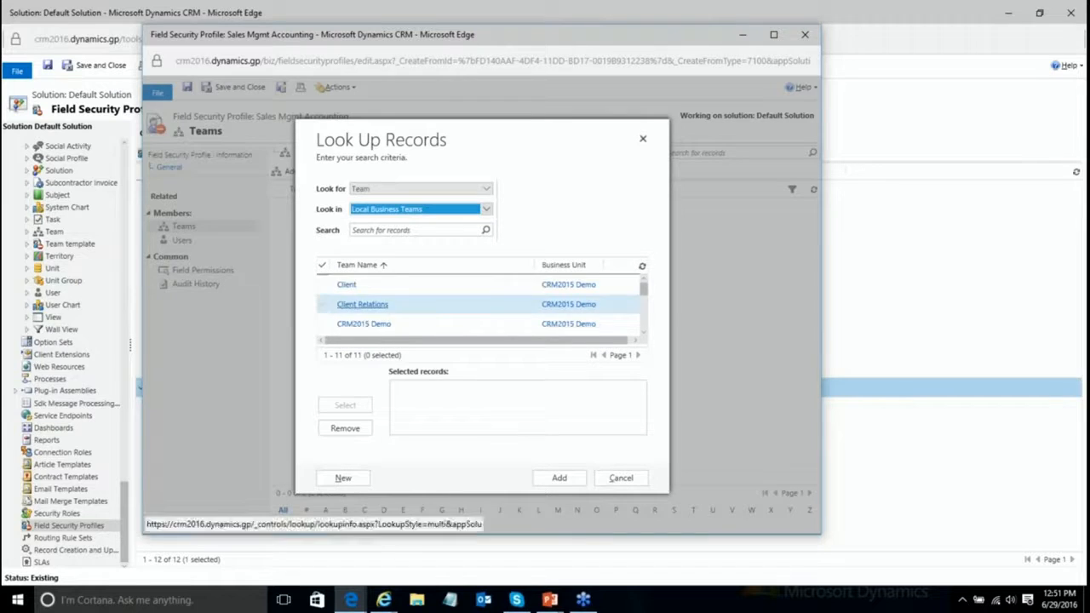
pyautogui.click(329, 305)
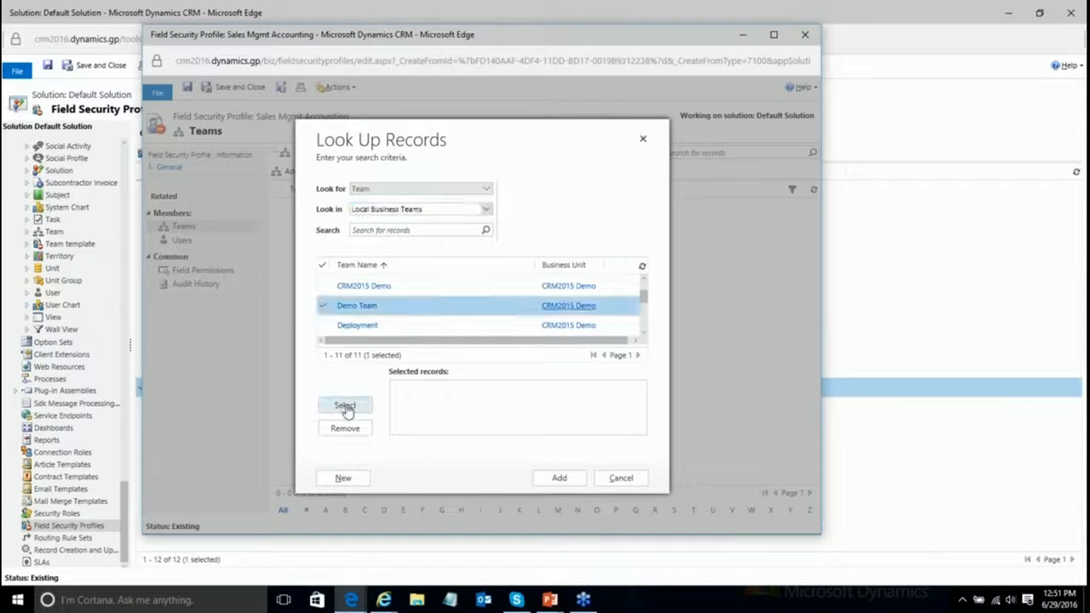
pyautogui.click(344, 406)
pyautogui.click(559, 479)
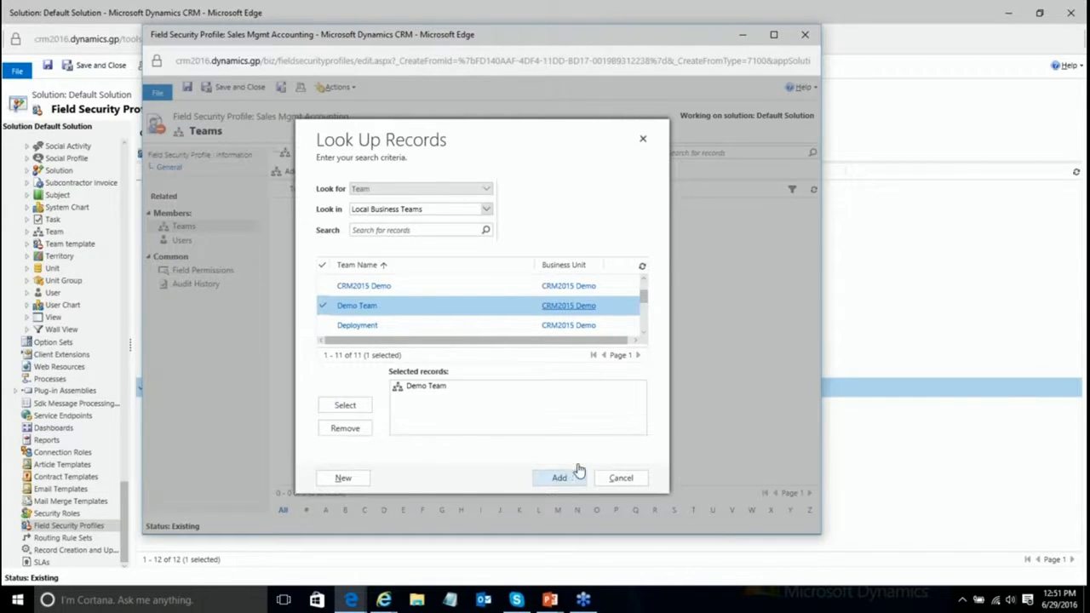
# Step: Set creditlimit Read, Update and Create to Yes, then save and close the profile
pyautogui.click(209, 272)
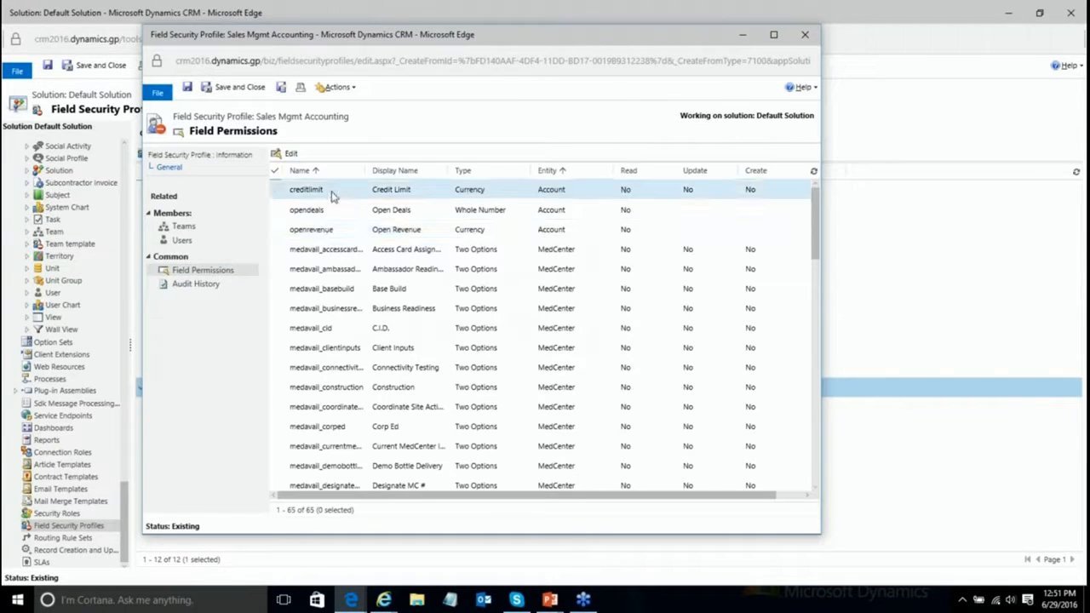
pyautogui.doubleClick(332, 196)
pyautogui.click(550, 290)
pyautogui.click(550, 272)
pyautogui.click(571, 328)
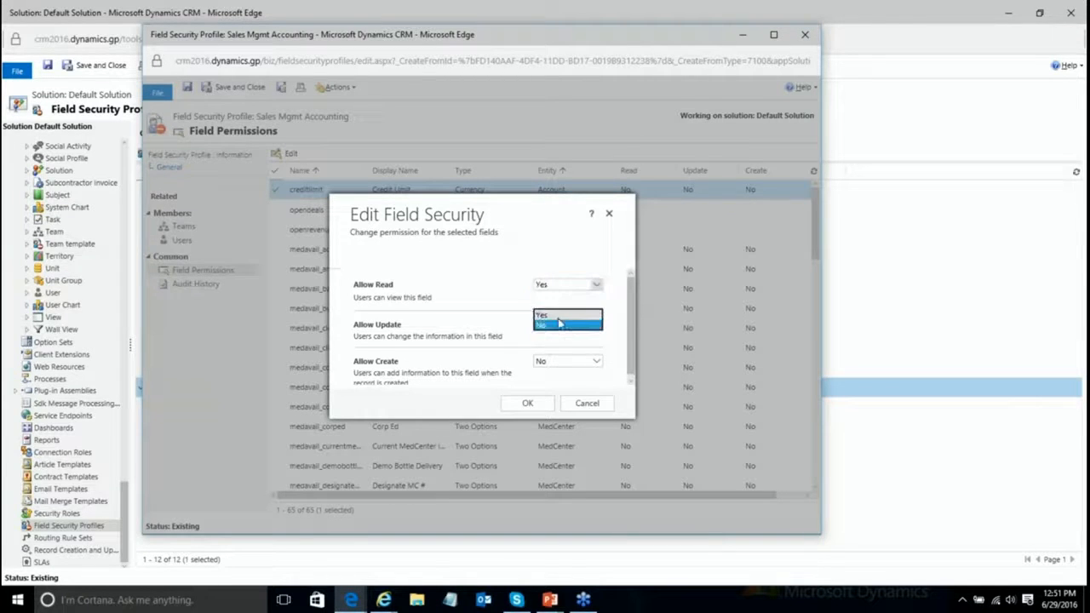
pyautogui.click(569, 361)
pyautogui.click(554, 351)
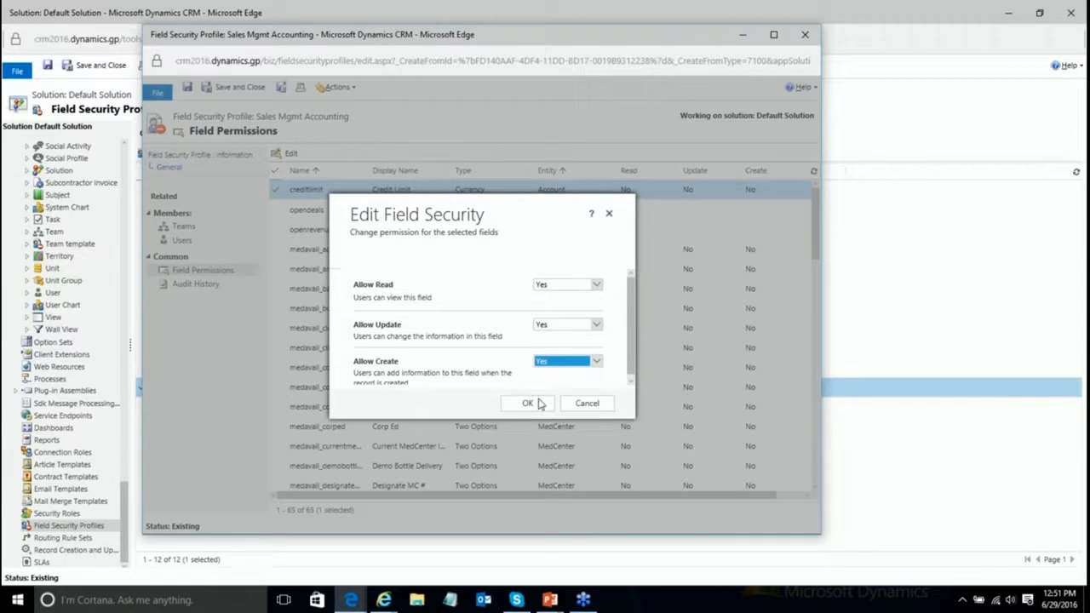
pyautogui.click(531, 404)
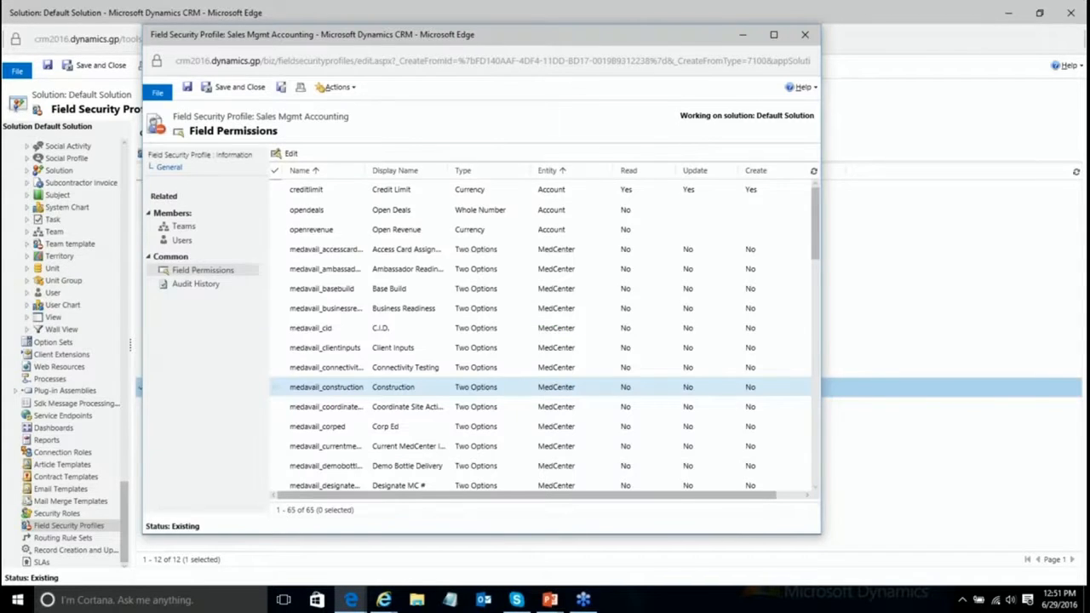
pyautogui.click(233, 87)
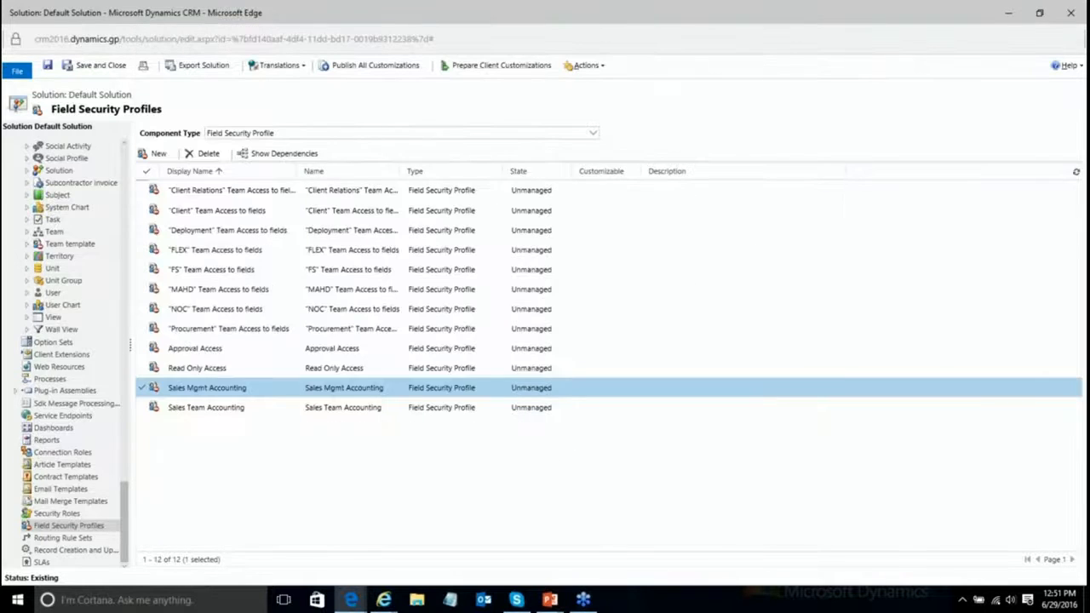
# Step: Bring up the Taylor Industries account and refresh it so the new field permissions apply
pyautogui.moveTo(384, 600)
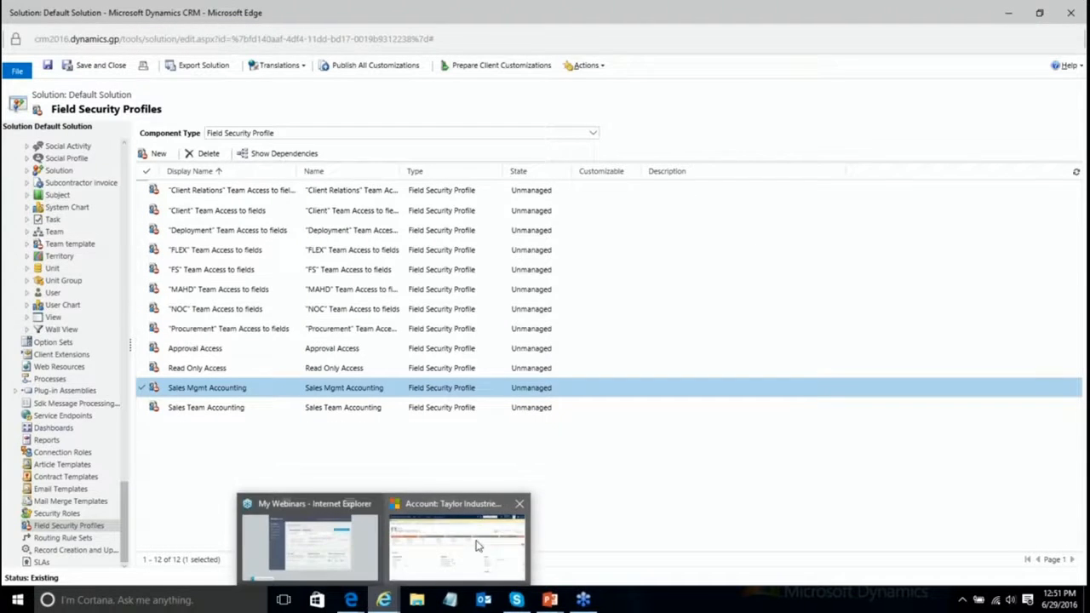
pyautogui.click(468, 514)
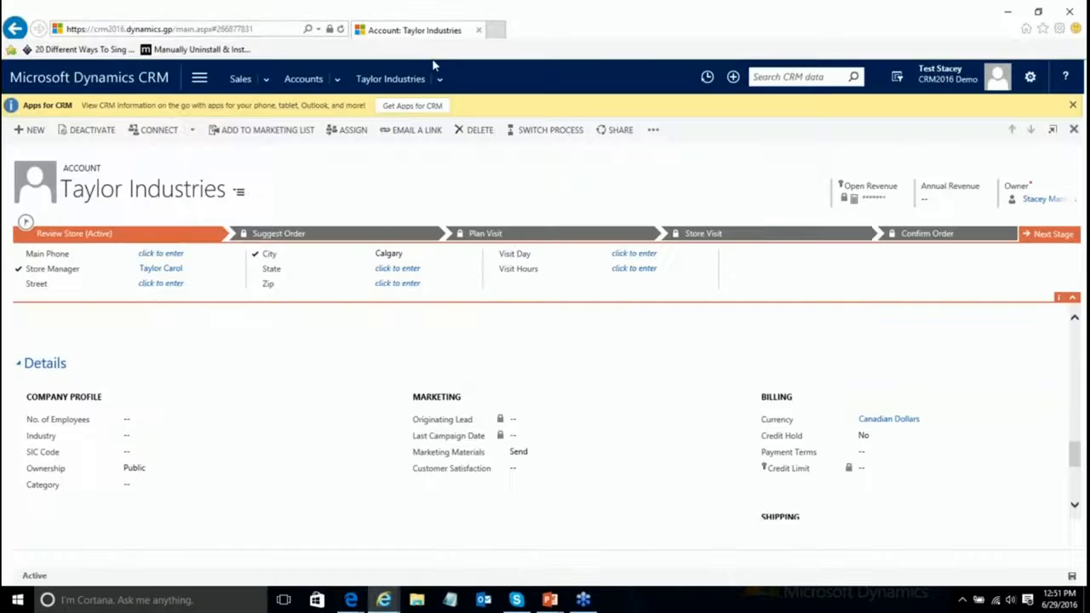
pyautogui.click(343, 28)
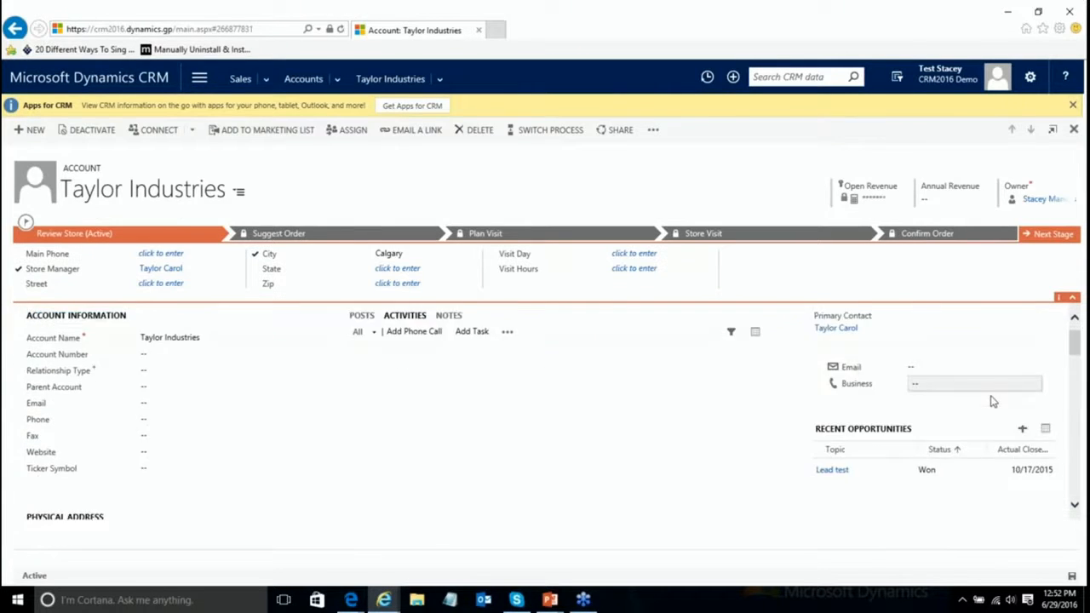
# Step: Enter a Credit Limit of $10000000.00 under Billing, save, then return to the Q&A slide show
pyautogui.scroll(-5, 990, 401)
pyautogui.scroll(-8, 991, 401)
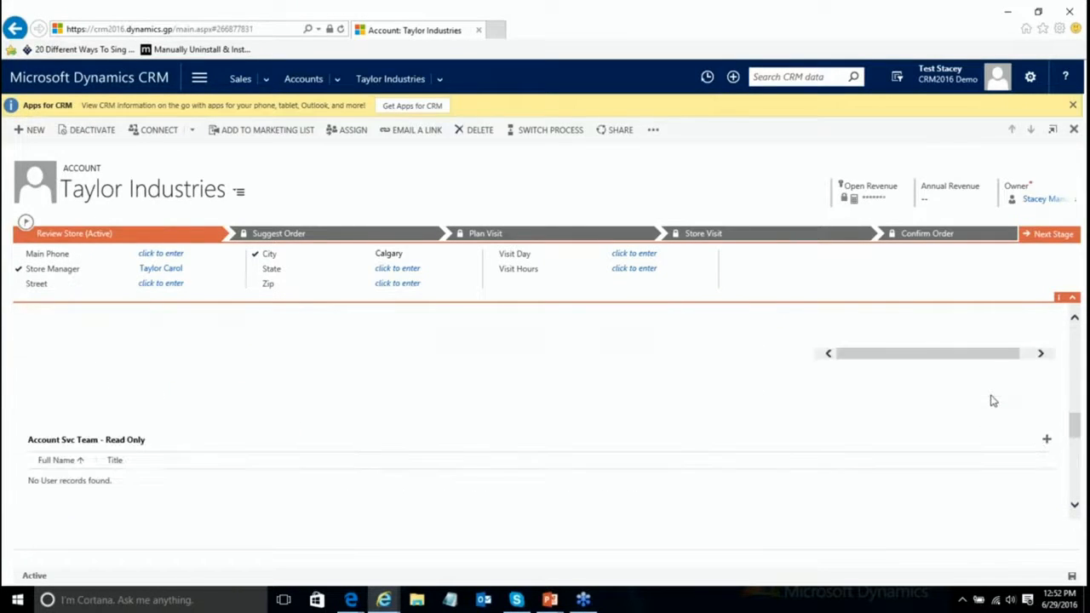
pyautogui.click(859, 447)
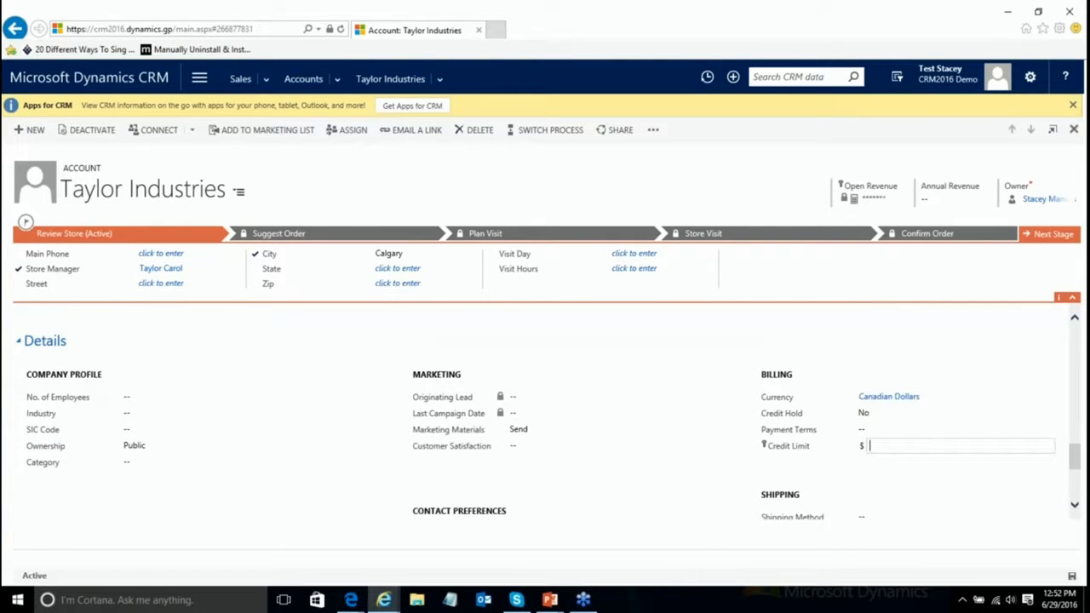
pyautogui.write('10000000')
pyautogui.click(1073, 576)
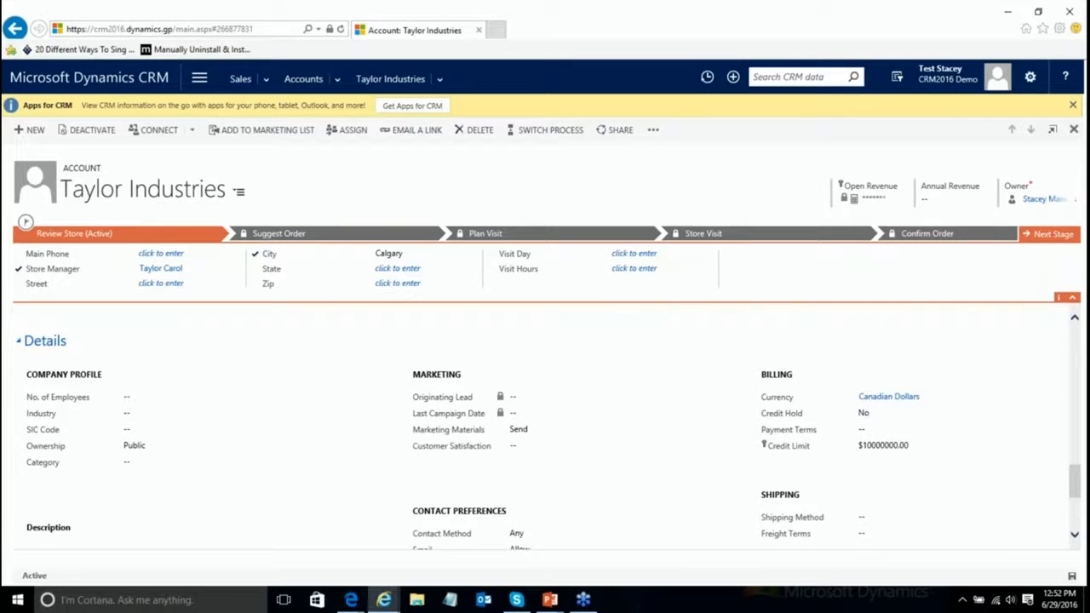
pyautogui.click(549, 600)
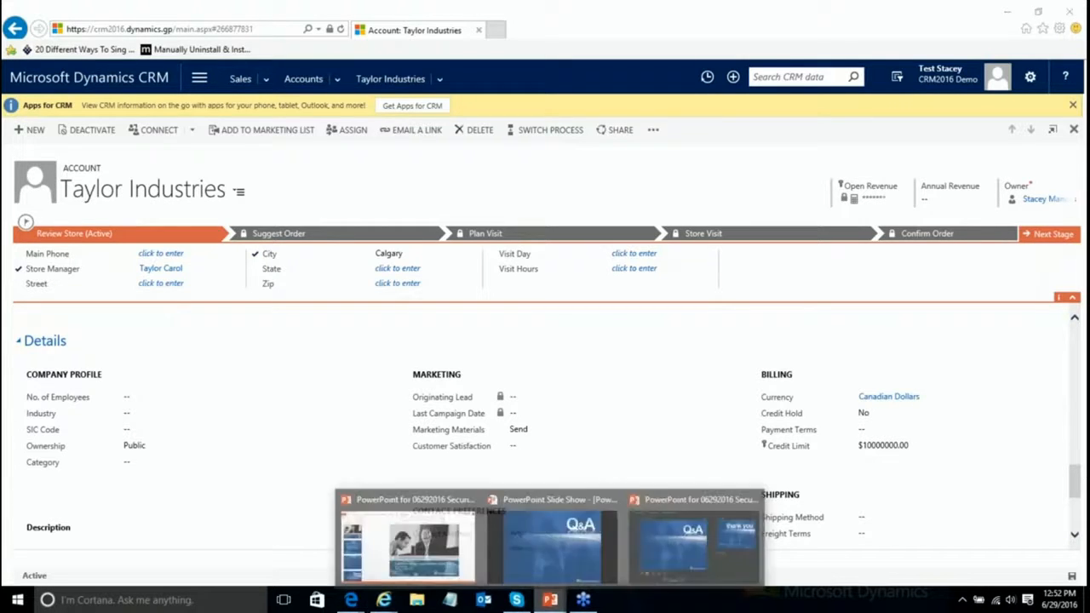
pyautogui.click(552, 544)
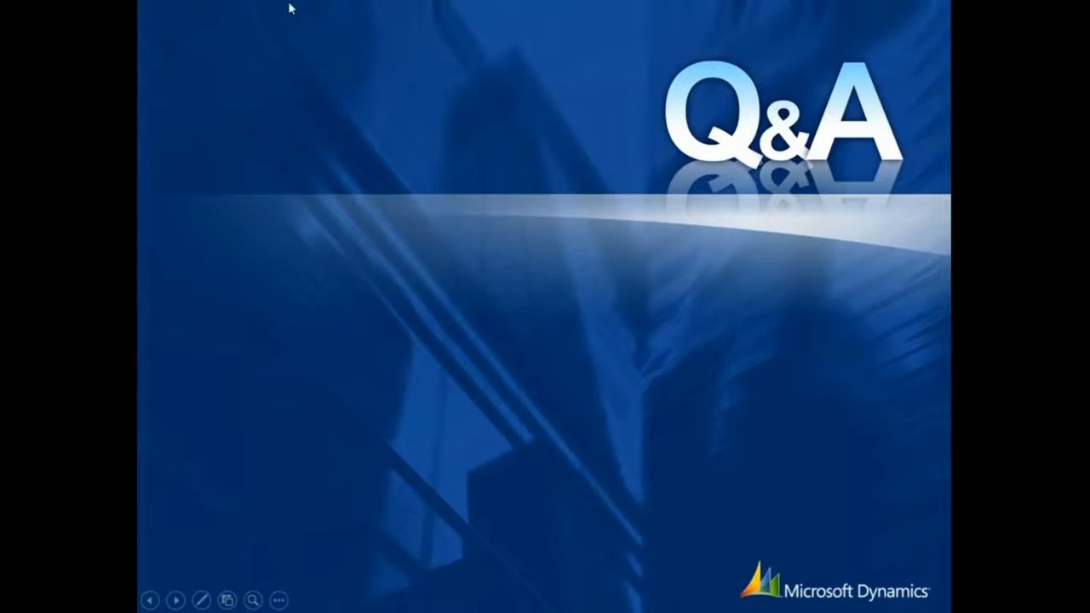